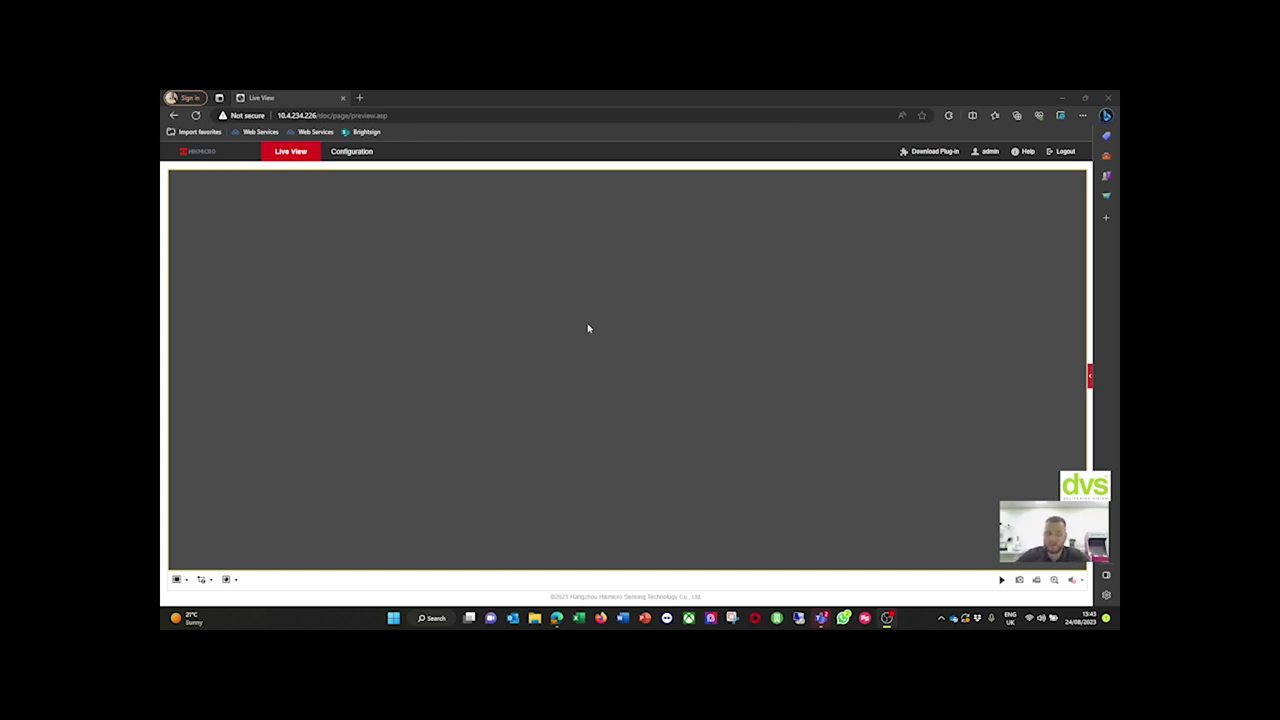
- Start the live video feed of the DVS demo room camera
left_click(1000, 581)
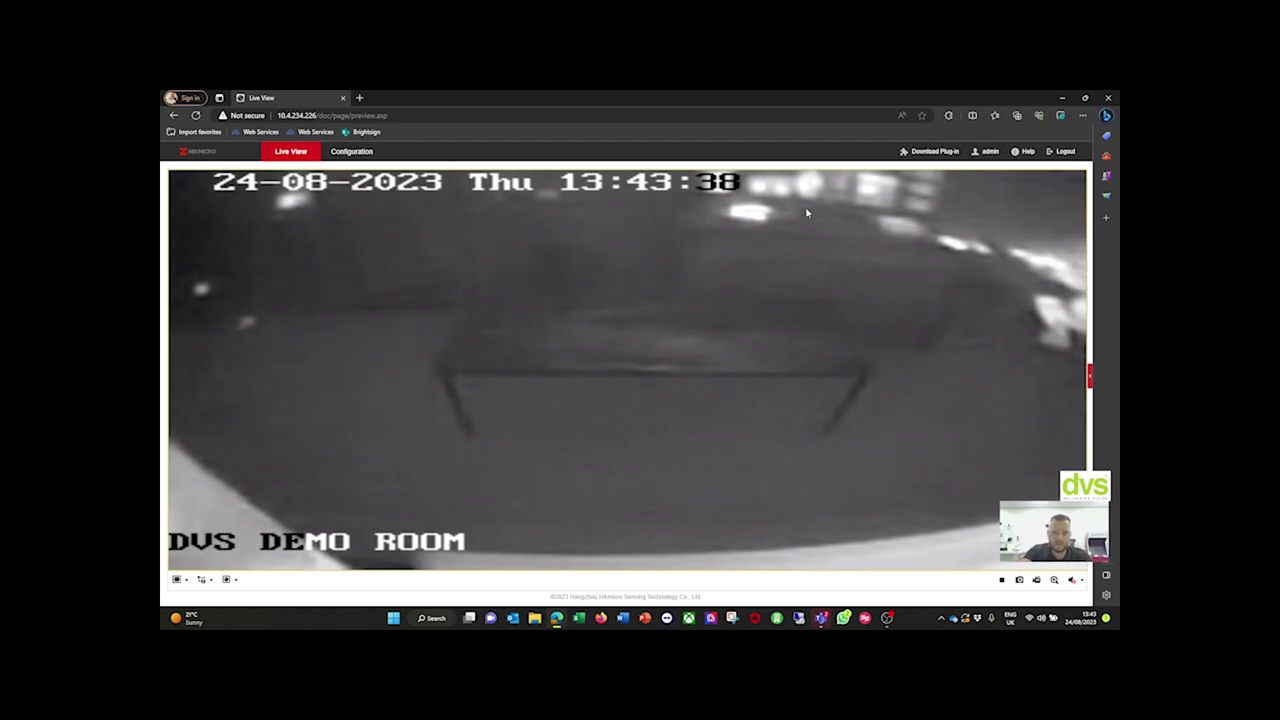
- Open Configuration's System Settings Basic Information and select the firmware version number
left_click(345, 151)
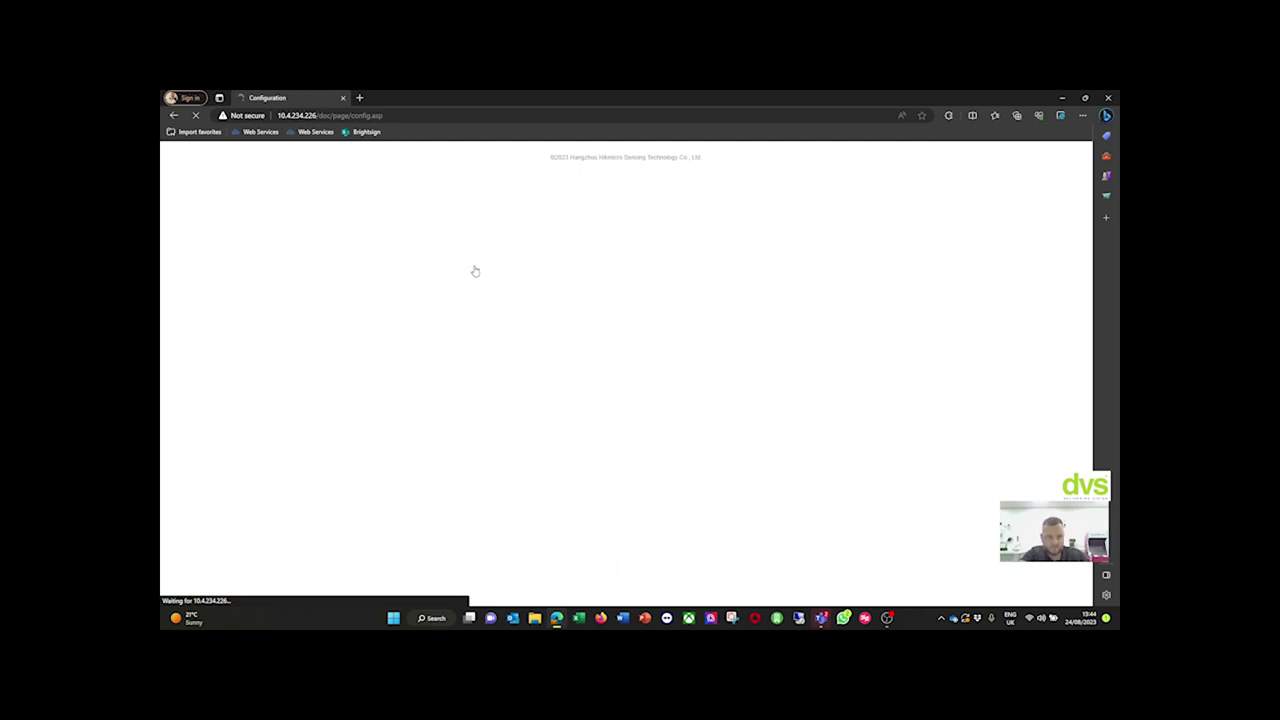
left_click(199, 179)
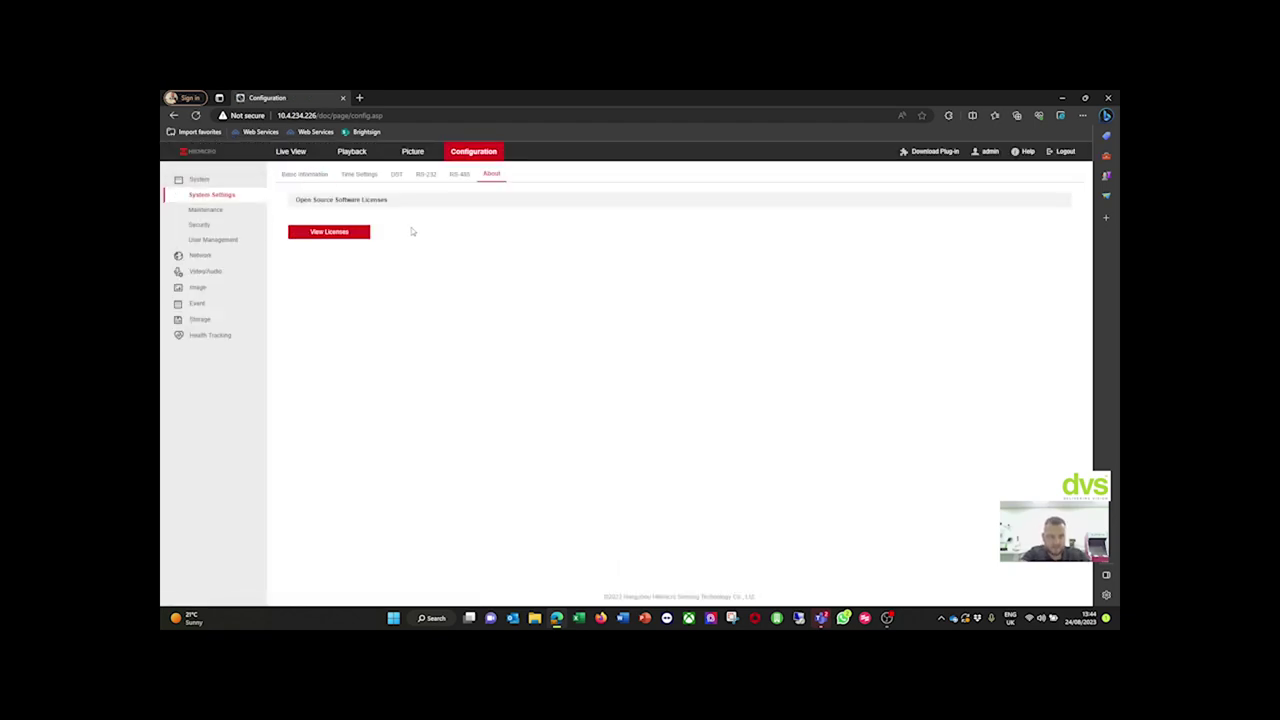
left_click(305, 175)
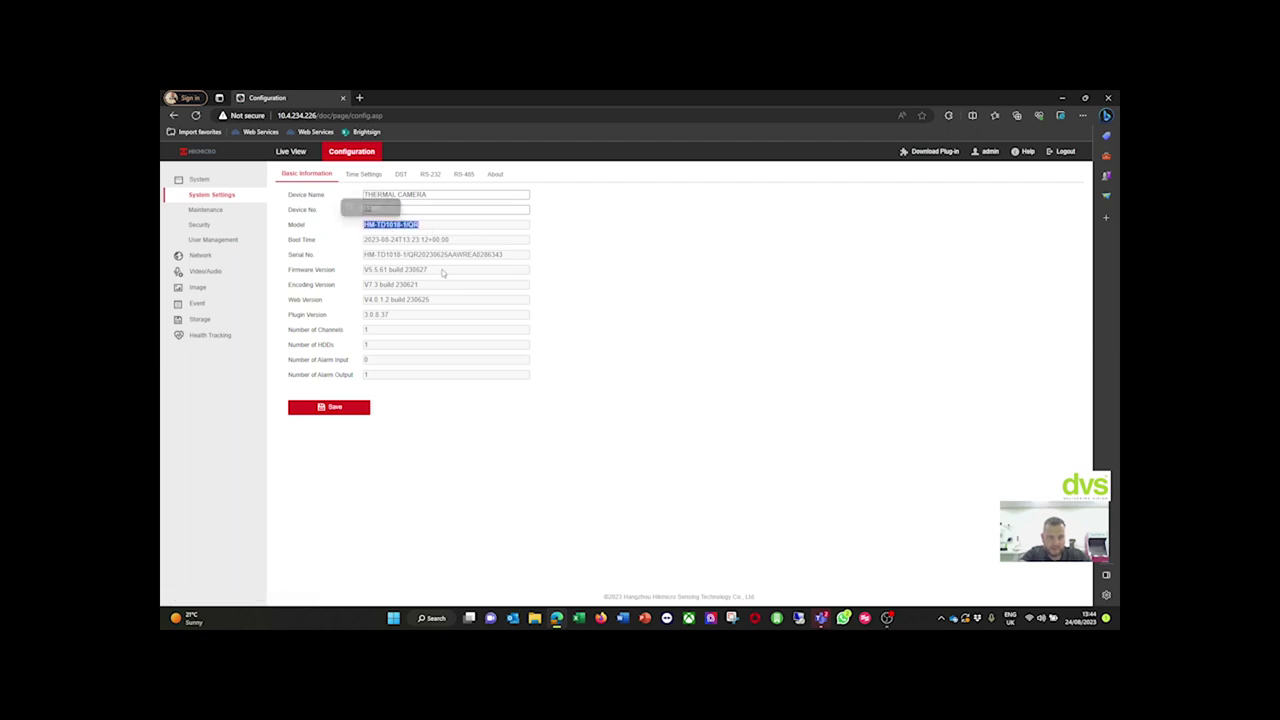
left_click_drag(433, 272, 366, 281)
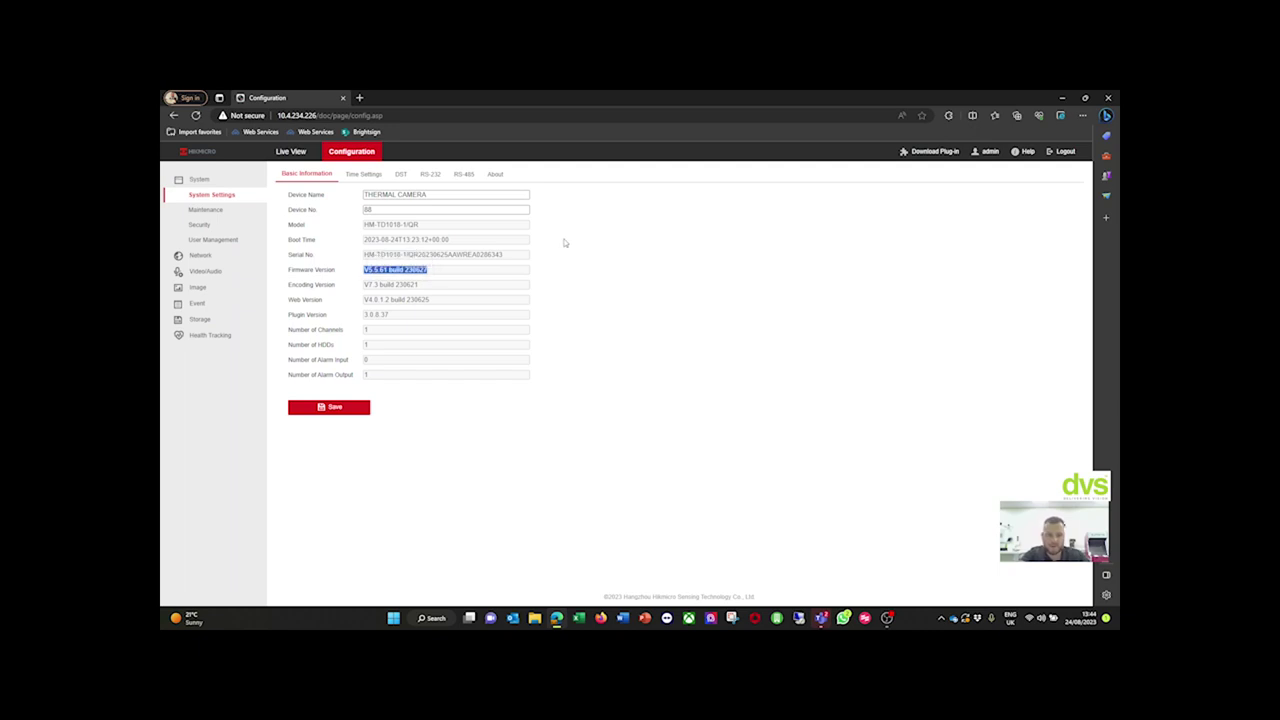
- Browse the Maintenance and Security authentication pages, ending on User Management
left_click(206, 210)
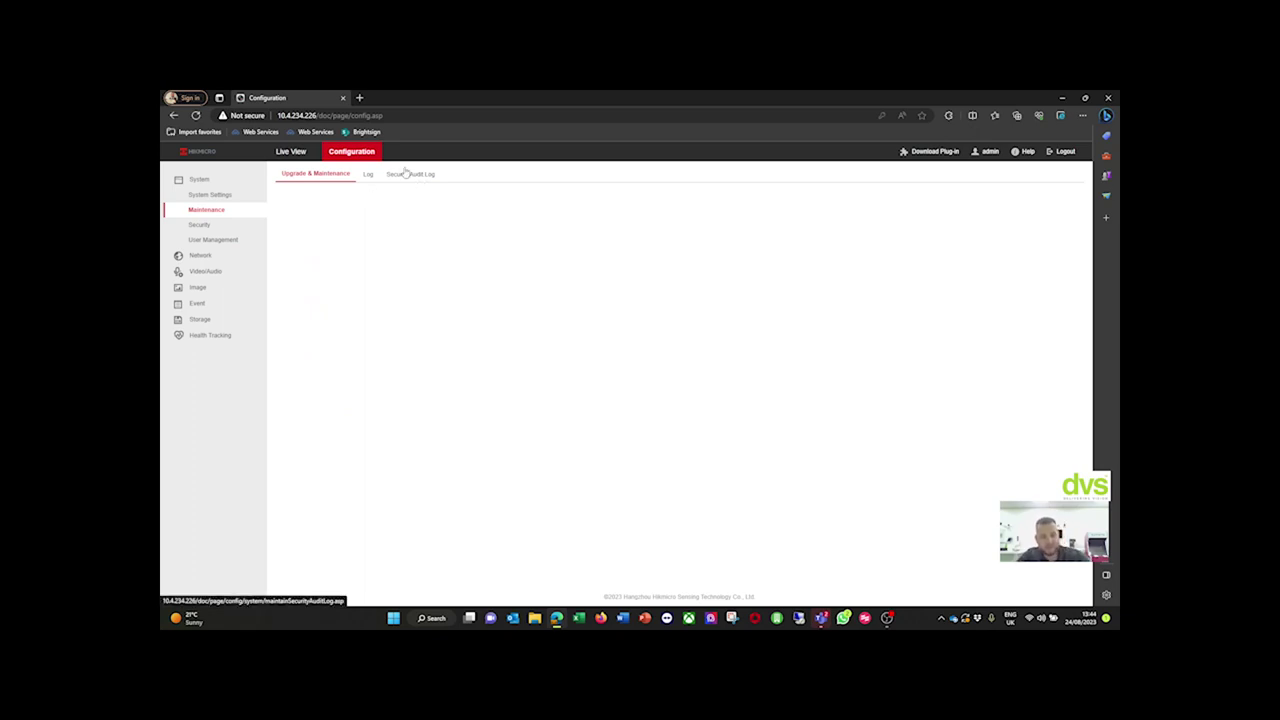
left_click(199, 224)
left_click(206, 209)
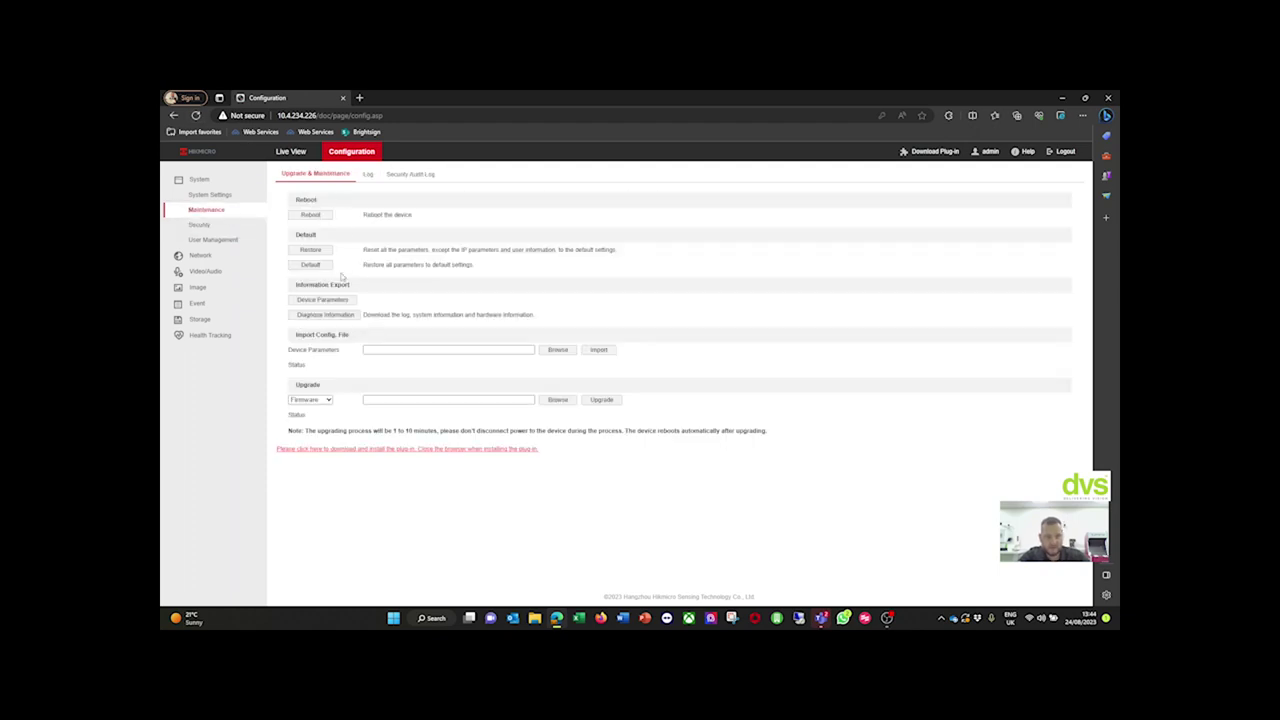
left_click(231, 227)
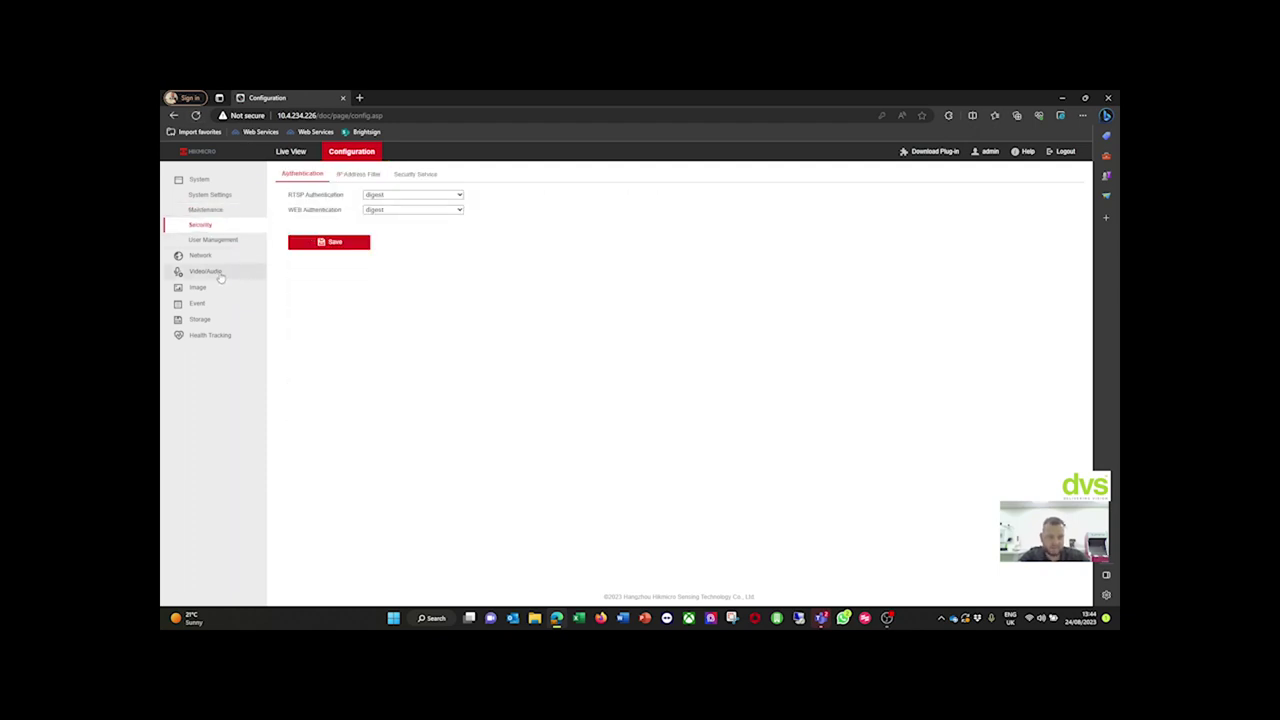
left_click(222, 241)
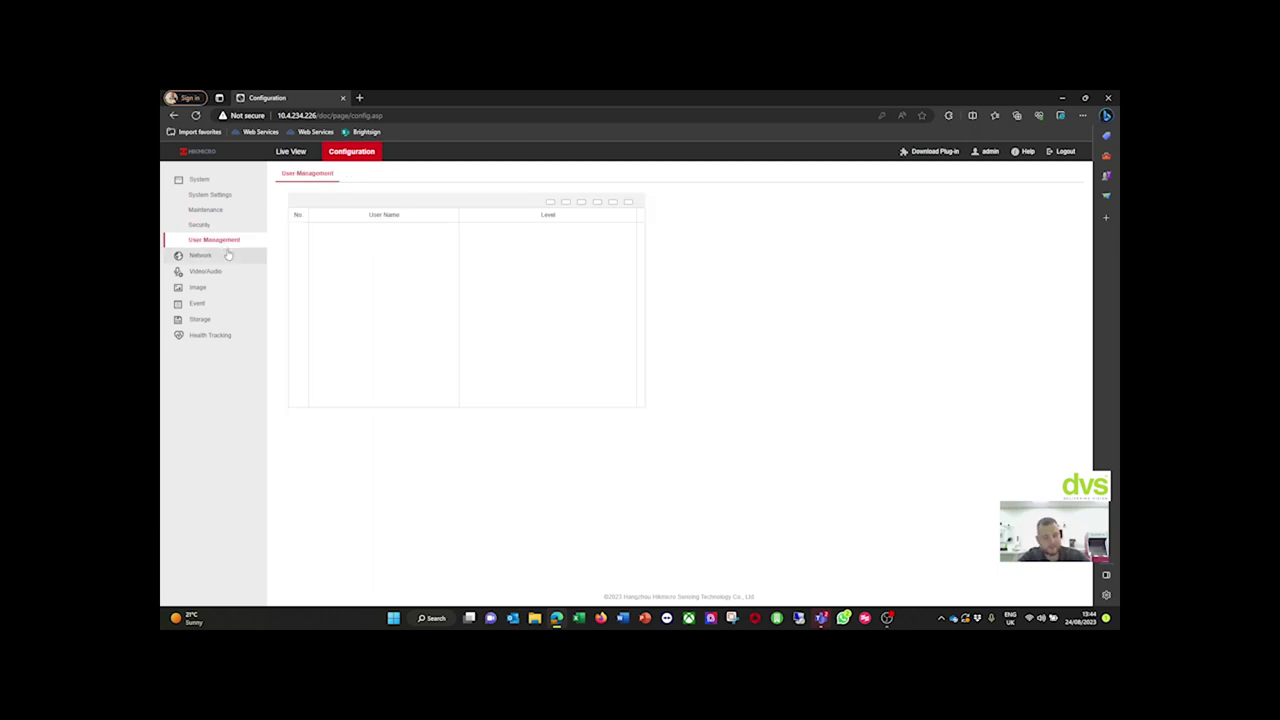
- Review the basic network tabs: TCP/IP, DDNS, PPPoE, Port, NAT and Multicast
left_click(228, 255)
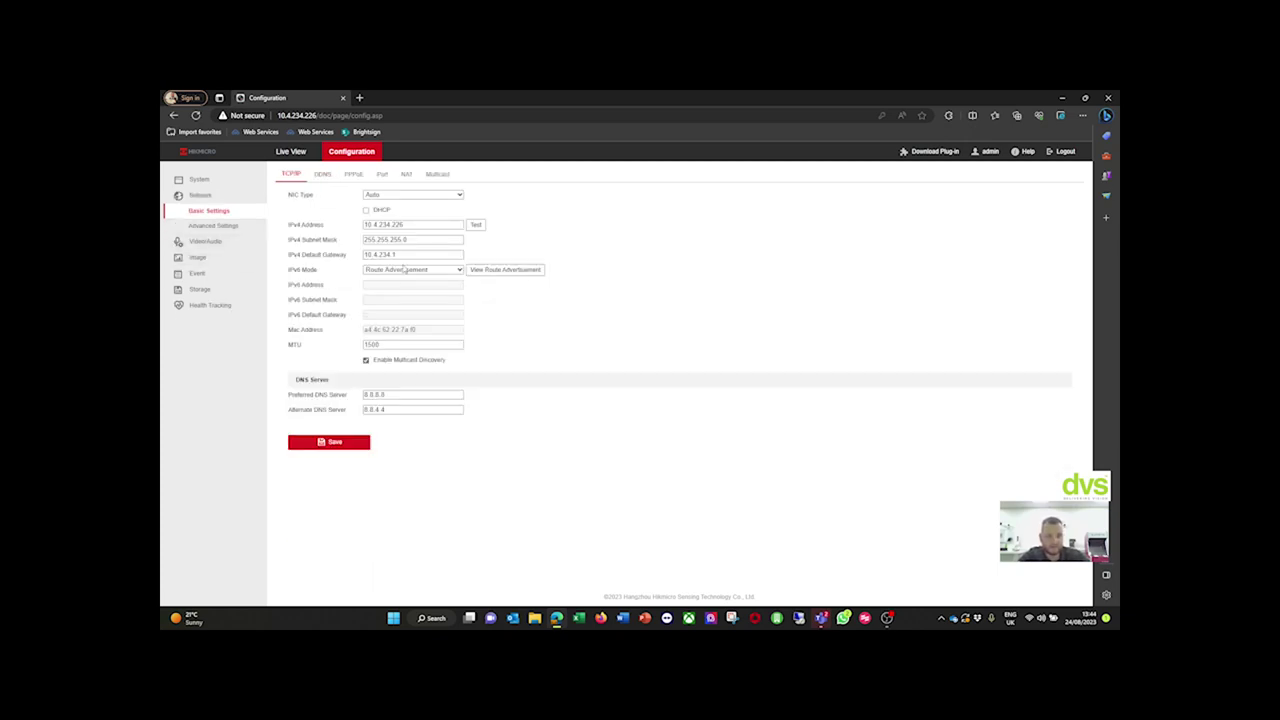
left_click(324, 175)
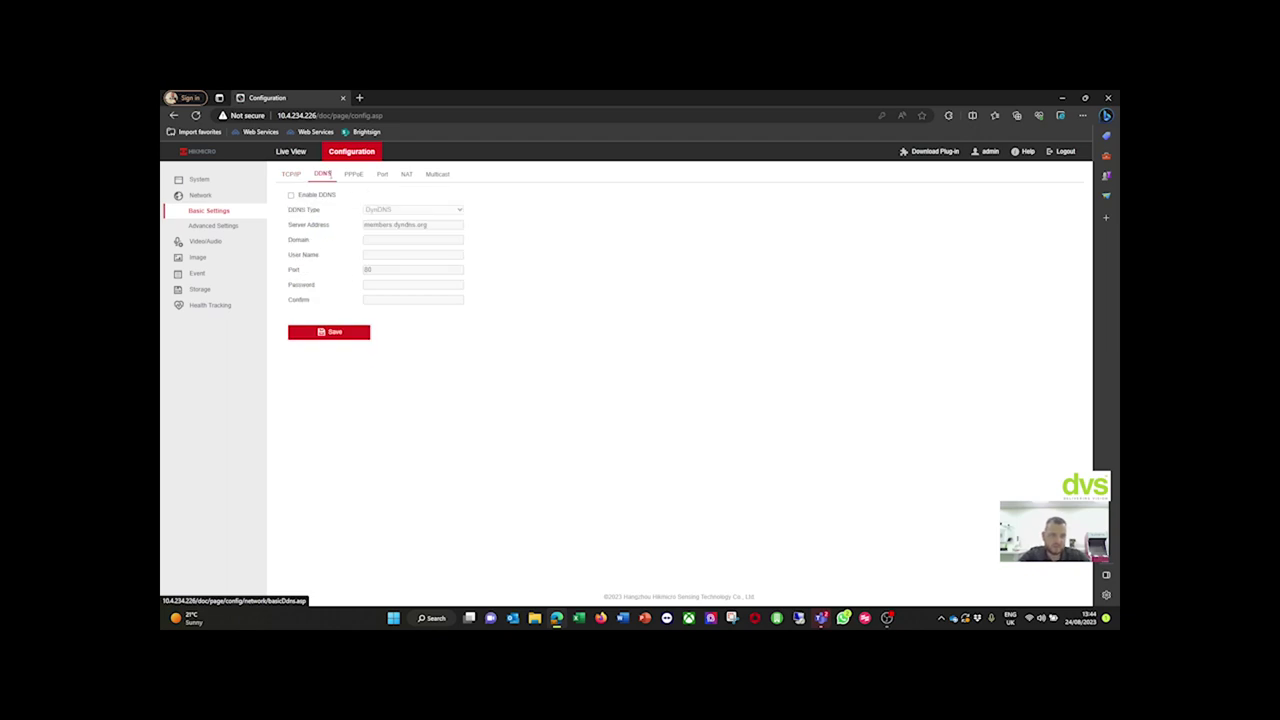
left_click(355, 175)
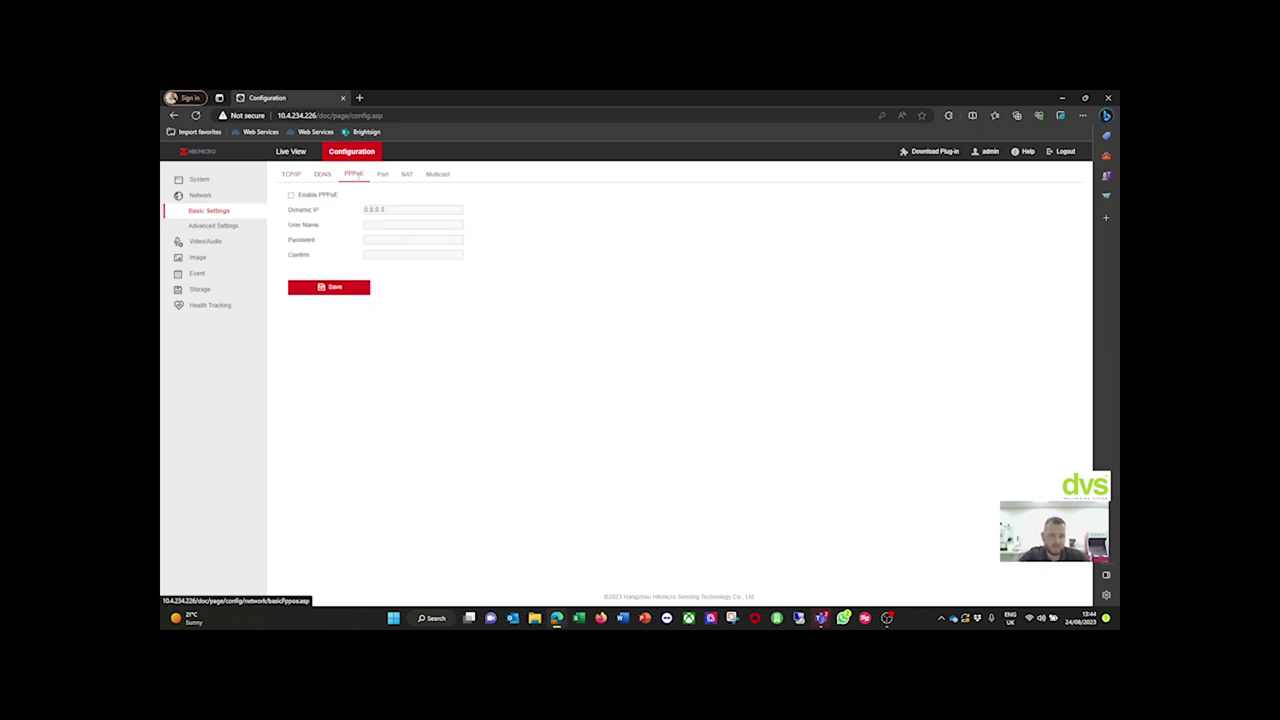
left_click(382, 174)
left_click(406, 174)
left_click(438, 174)
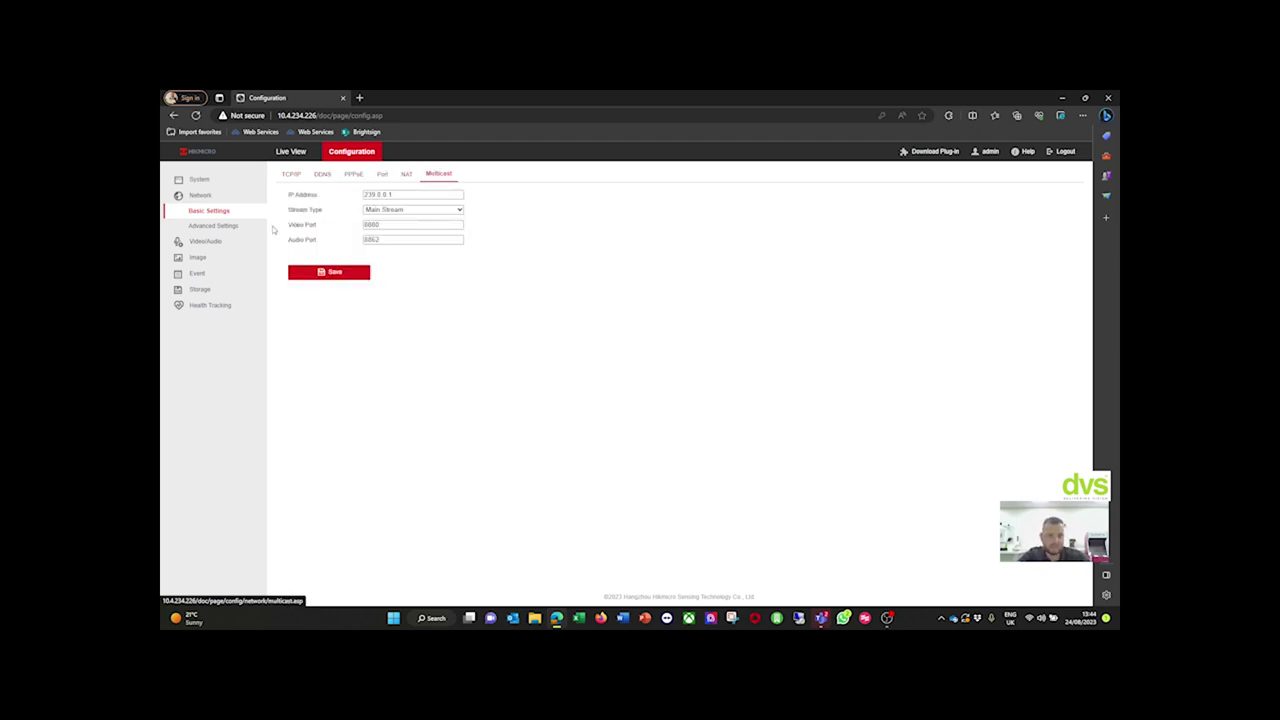
- Inspect Advanced Settings platform access and HTTPS, reload, leaving the 28181 protocol unchanged
left_click(252, 231)
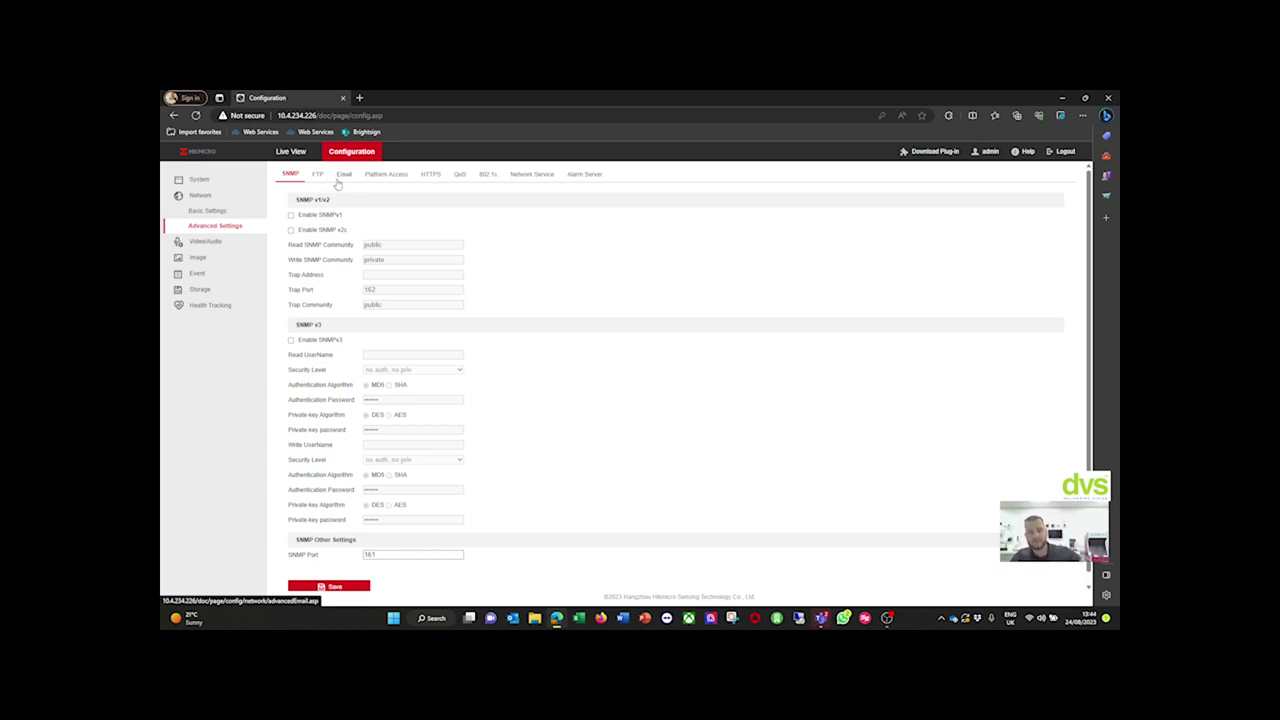
left_click(380, 176)
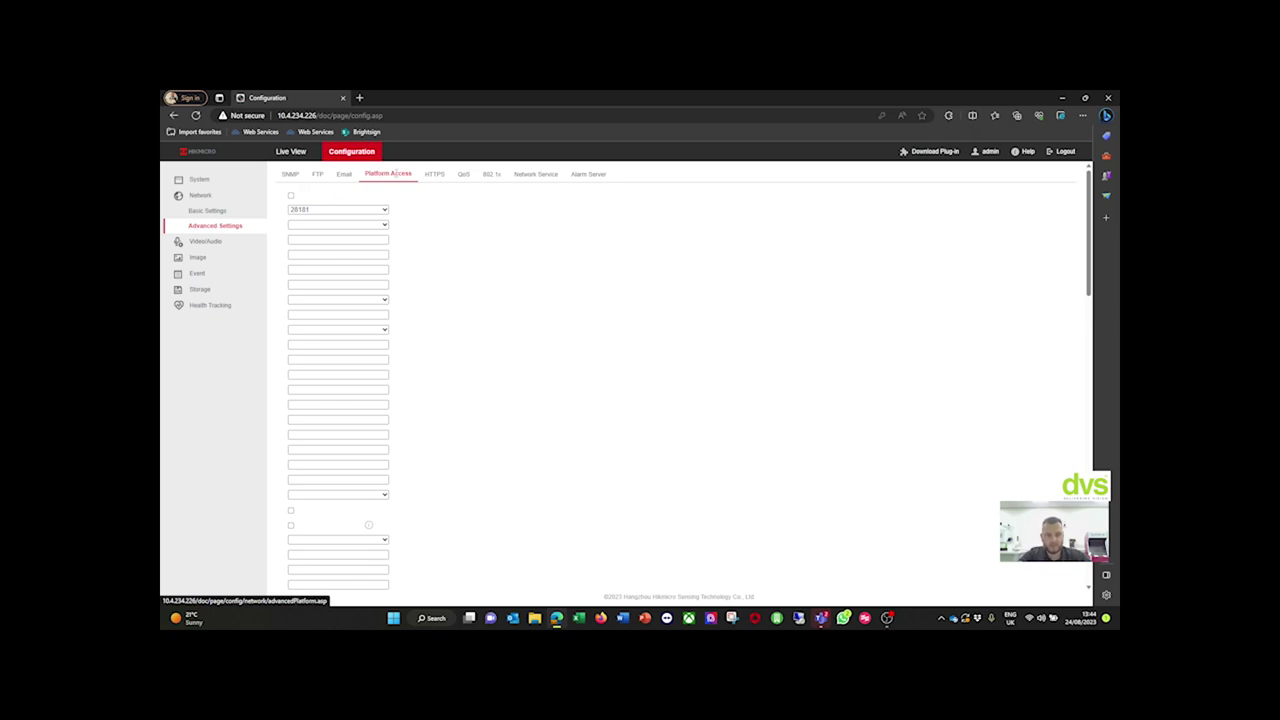
left_click(430, 175)
left_click(405, 175)
left_click(431, 180)
left_click(392, 178)
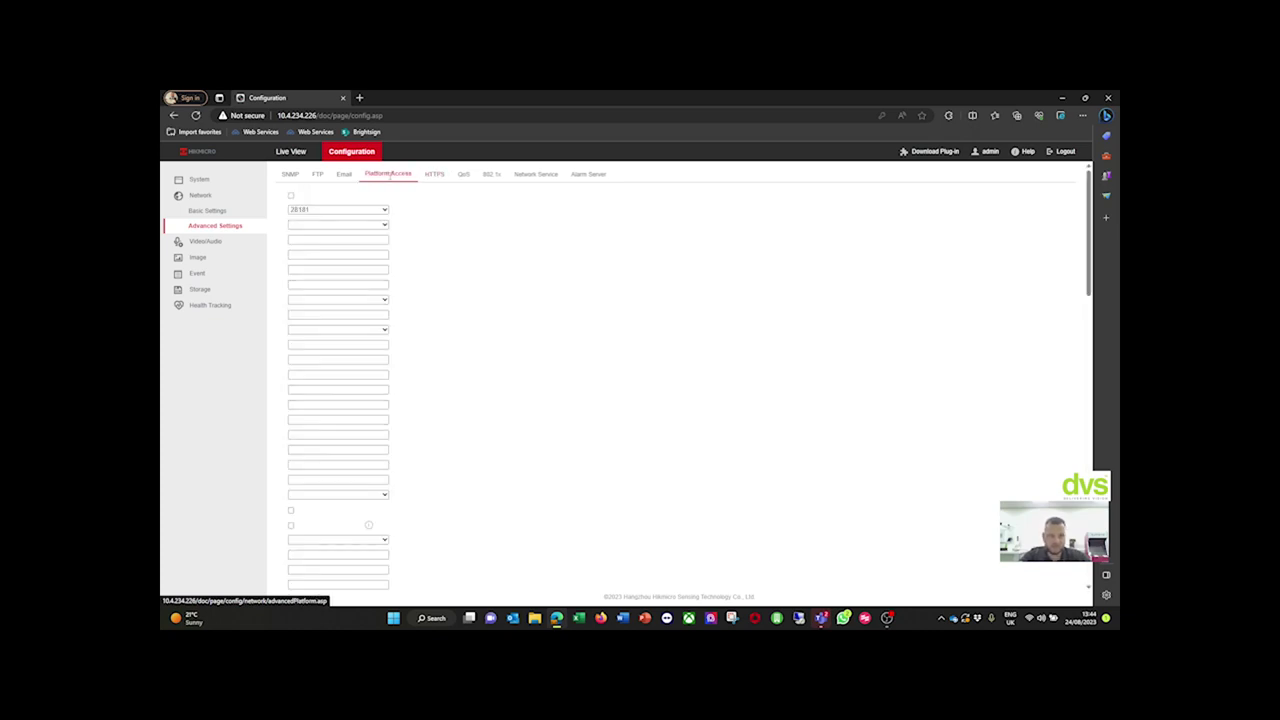
left_click(207, 210)
left_click(215, 225)
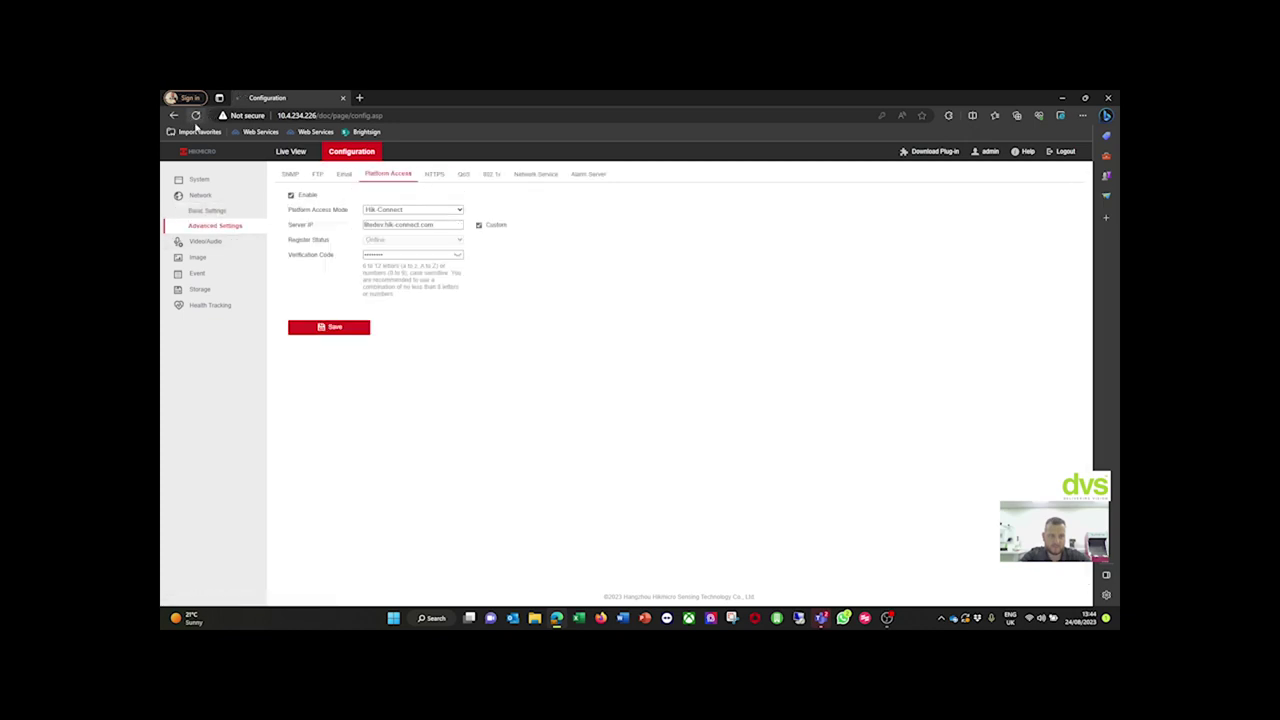
left_click(194, 116)
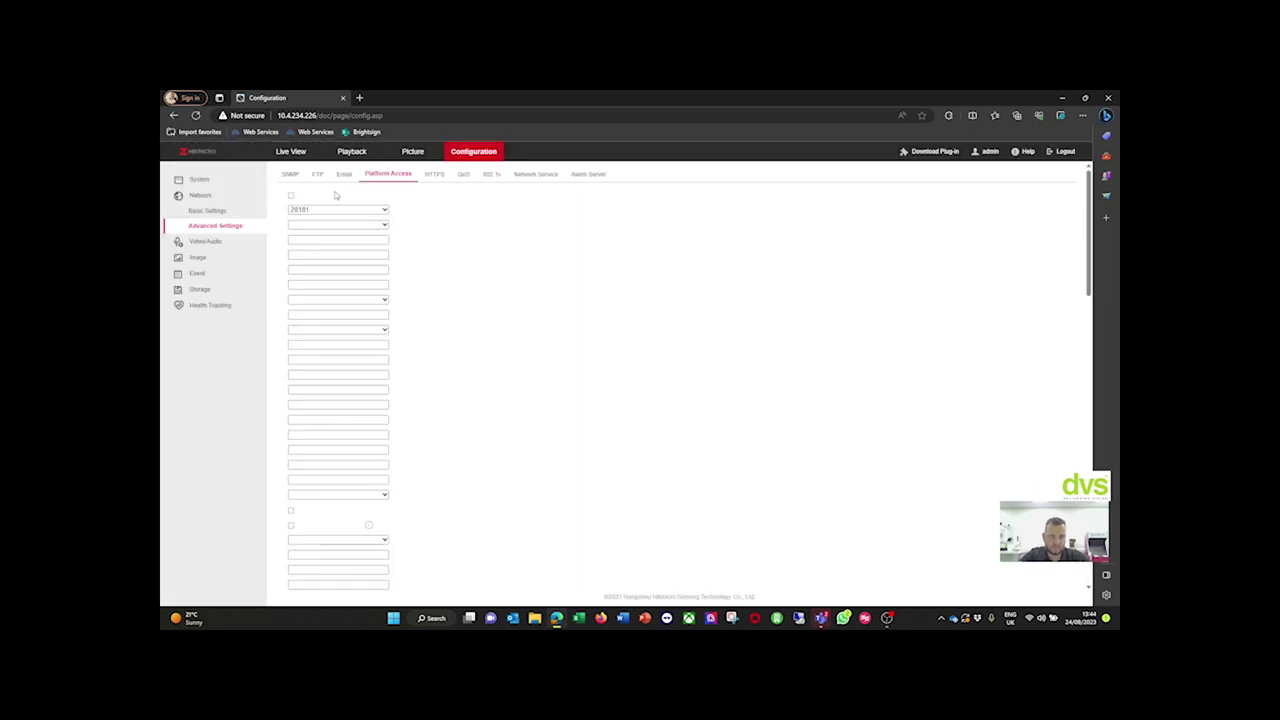
left_click(345, 210)
left_click(376, 208)
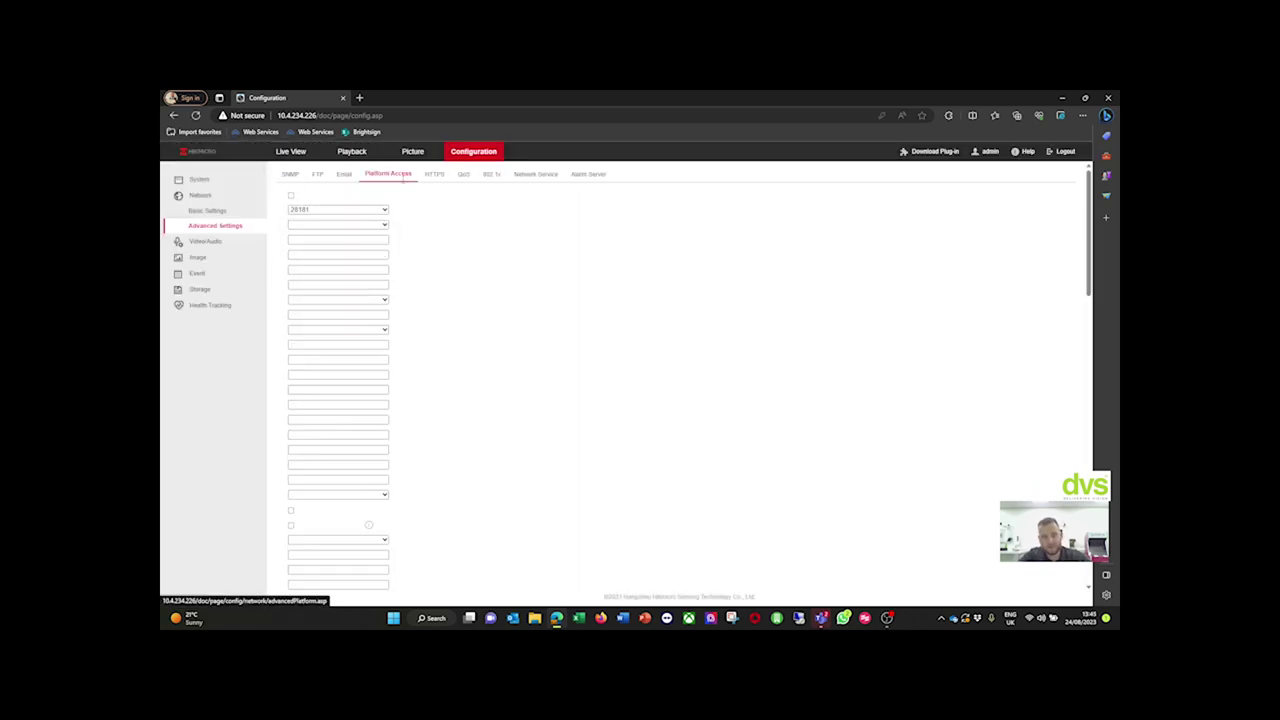
- Step through the HTTPS, QoS, 802.1x, Network Service and Alarm Server tabs
left_click(431, 175)
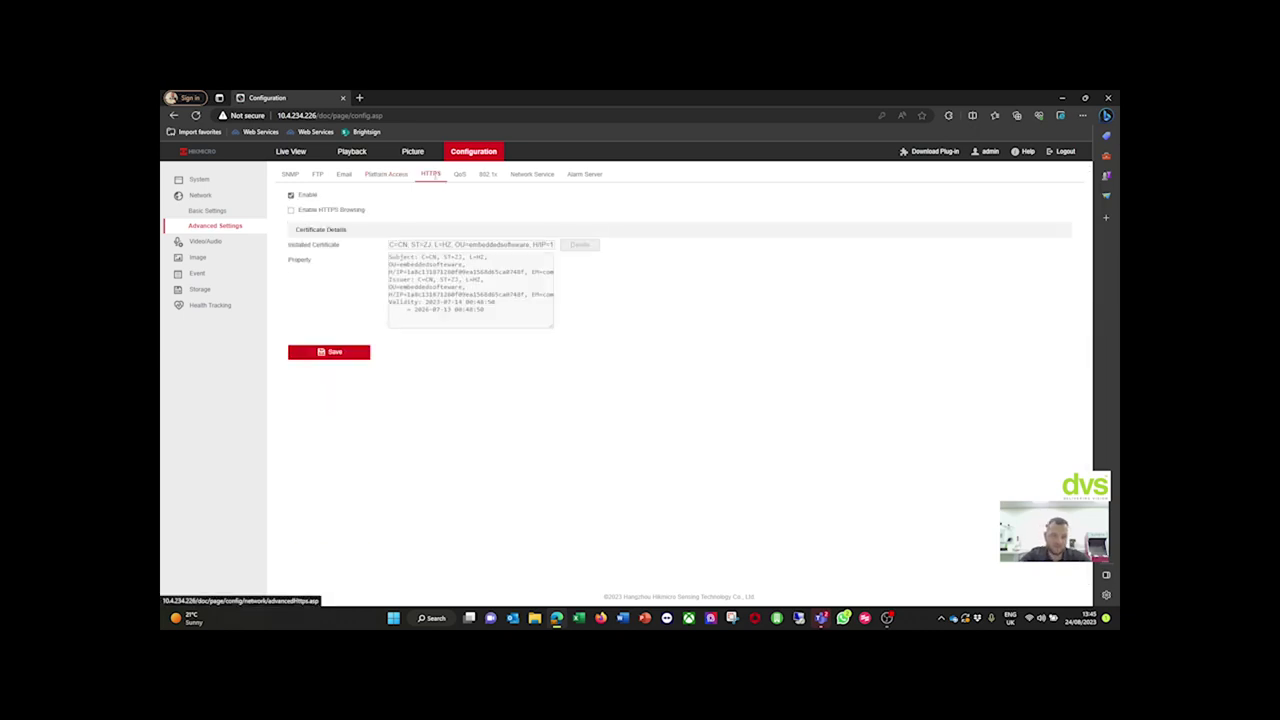
left_click(460, 174)
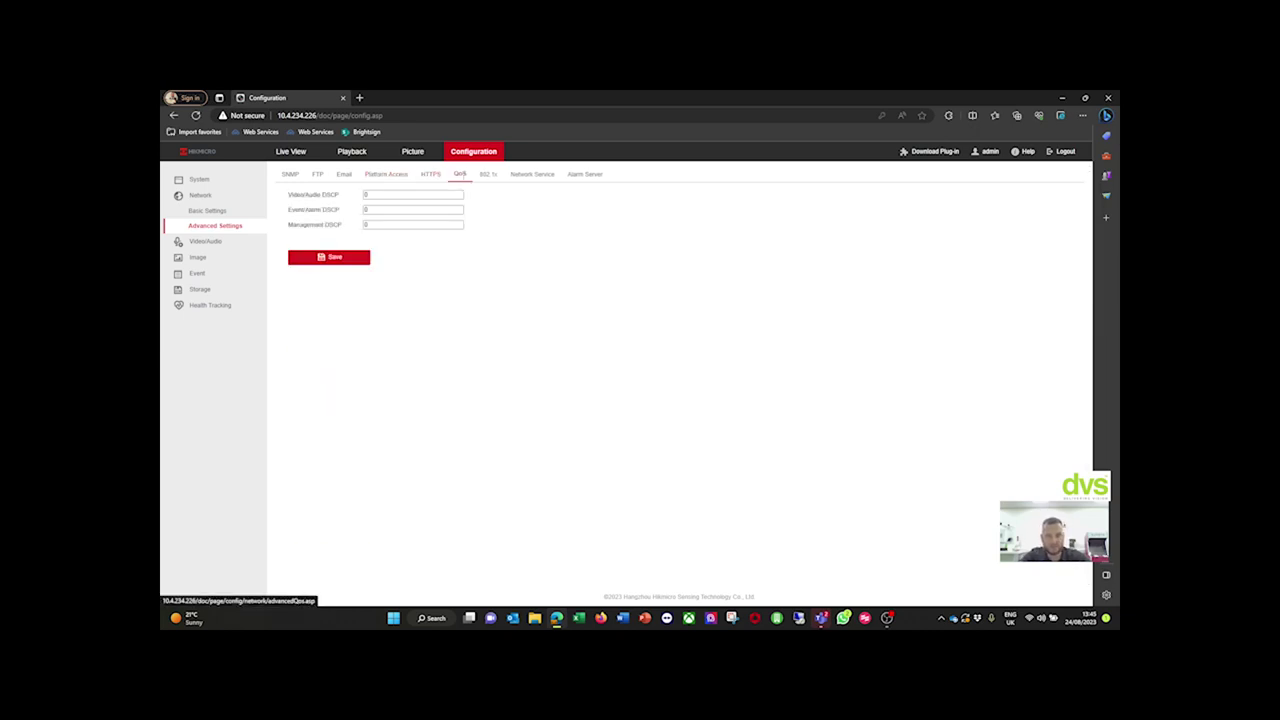
left_click(488, 174)
left_click(546, 174)
left_click(581, 176)
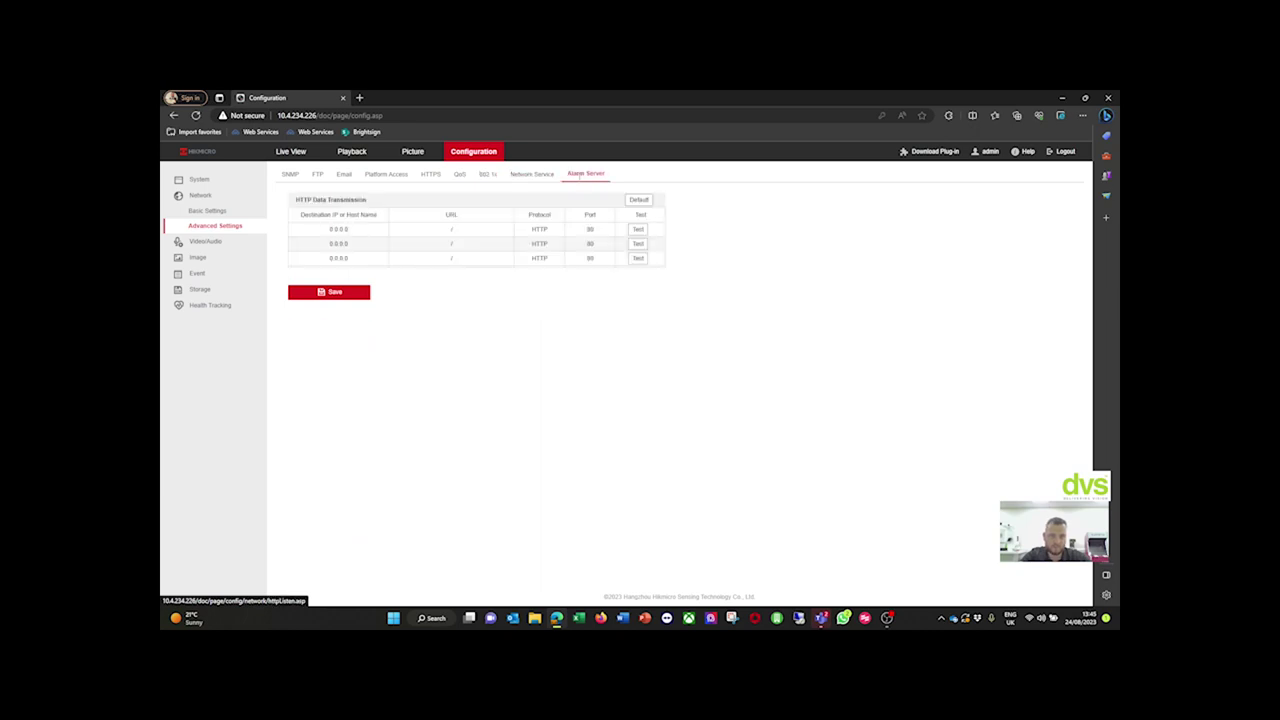
- Keep 1280*720P resolution, set main stream Max. Bitrate to 2048 Kbps and save
left_click(205, 241)
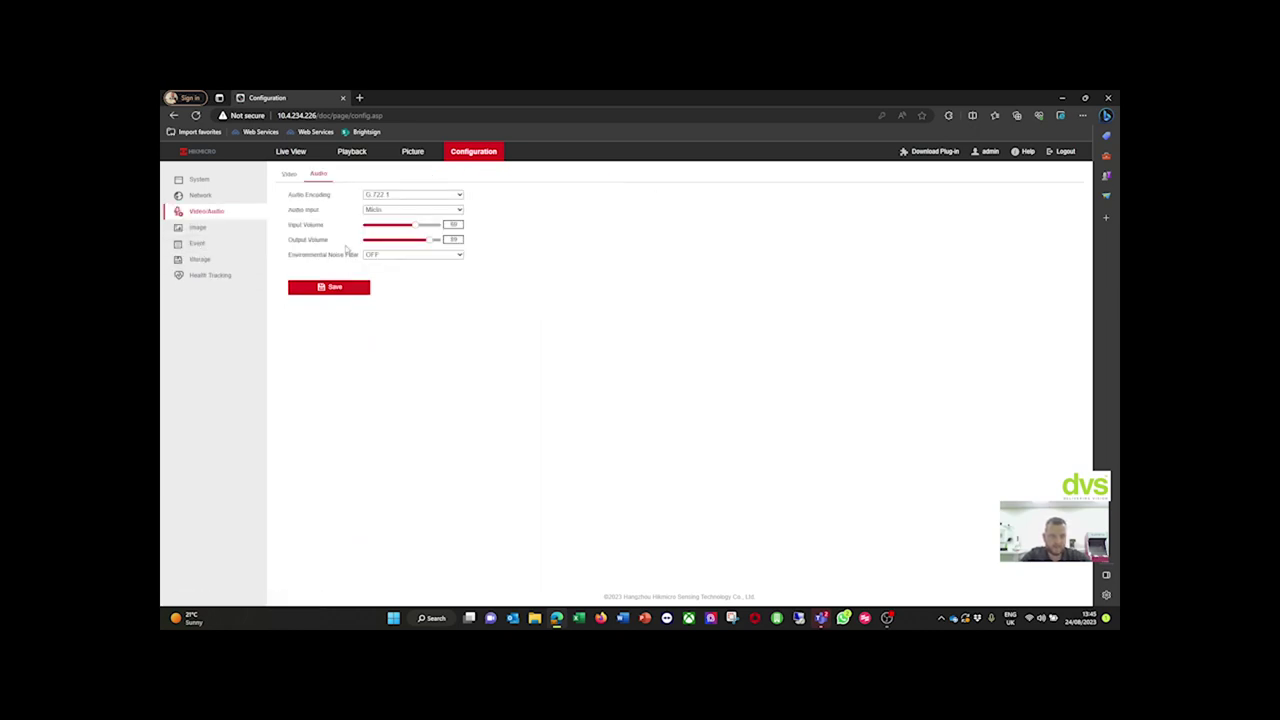
left_click(289, 174)
left_click(427, 225)
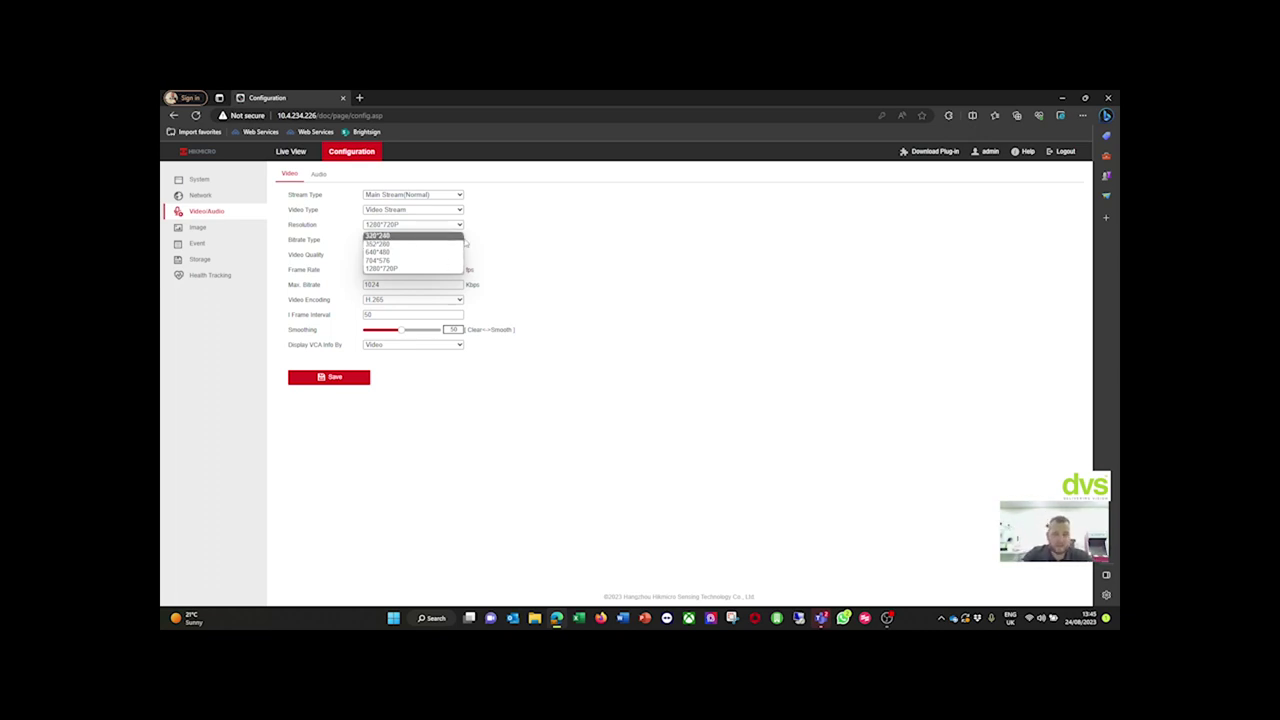
left_click(517, 214)
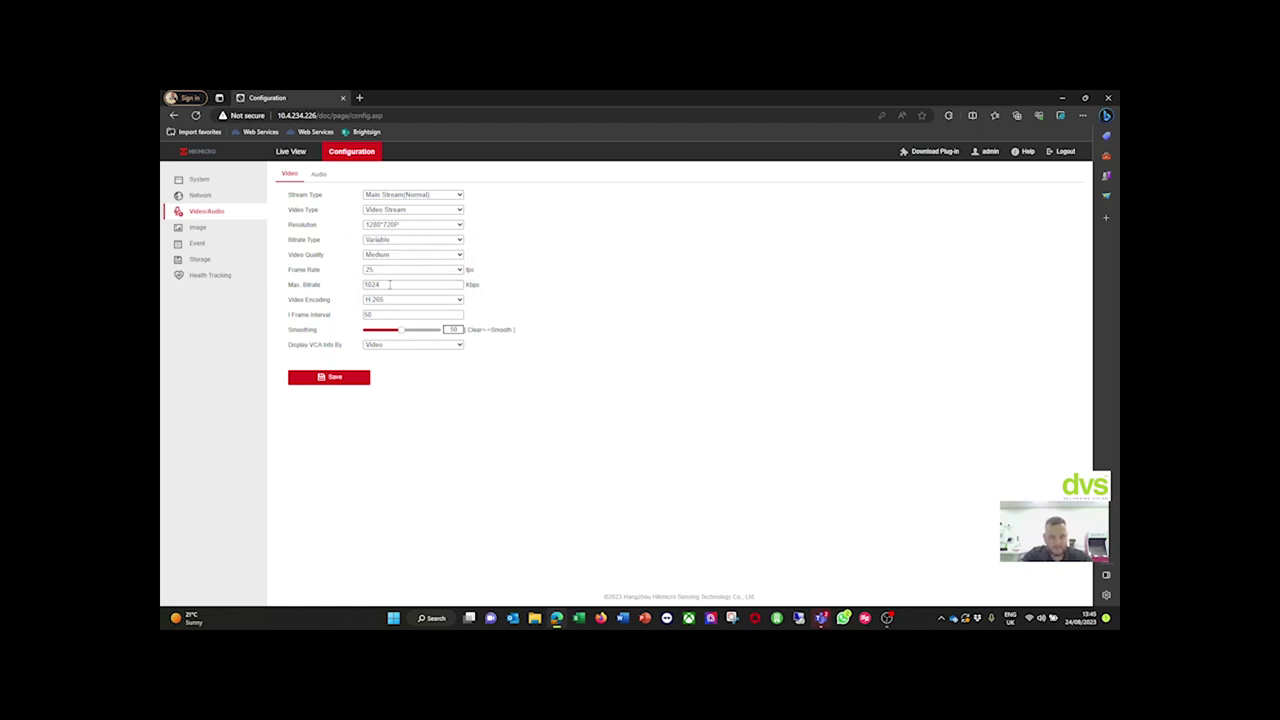
left_click(384, 285)
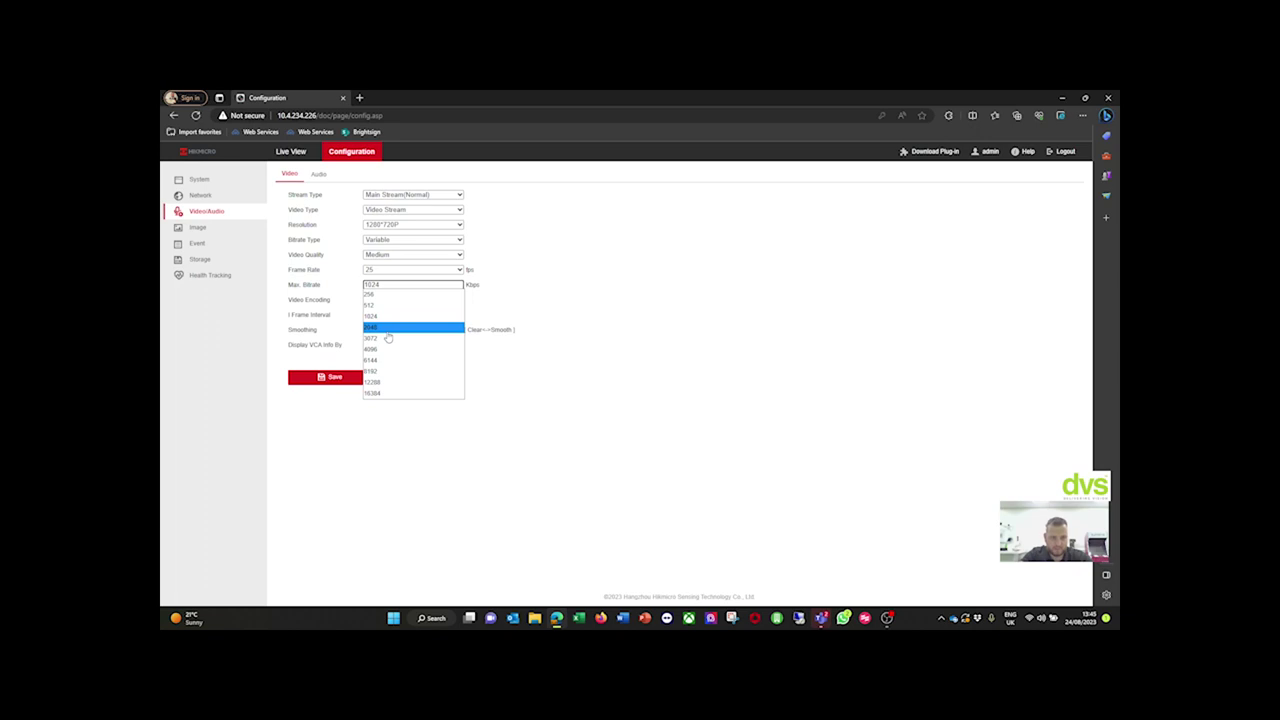
left_click(389, 328)
left_click(350, 377)
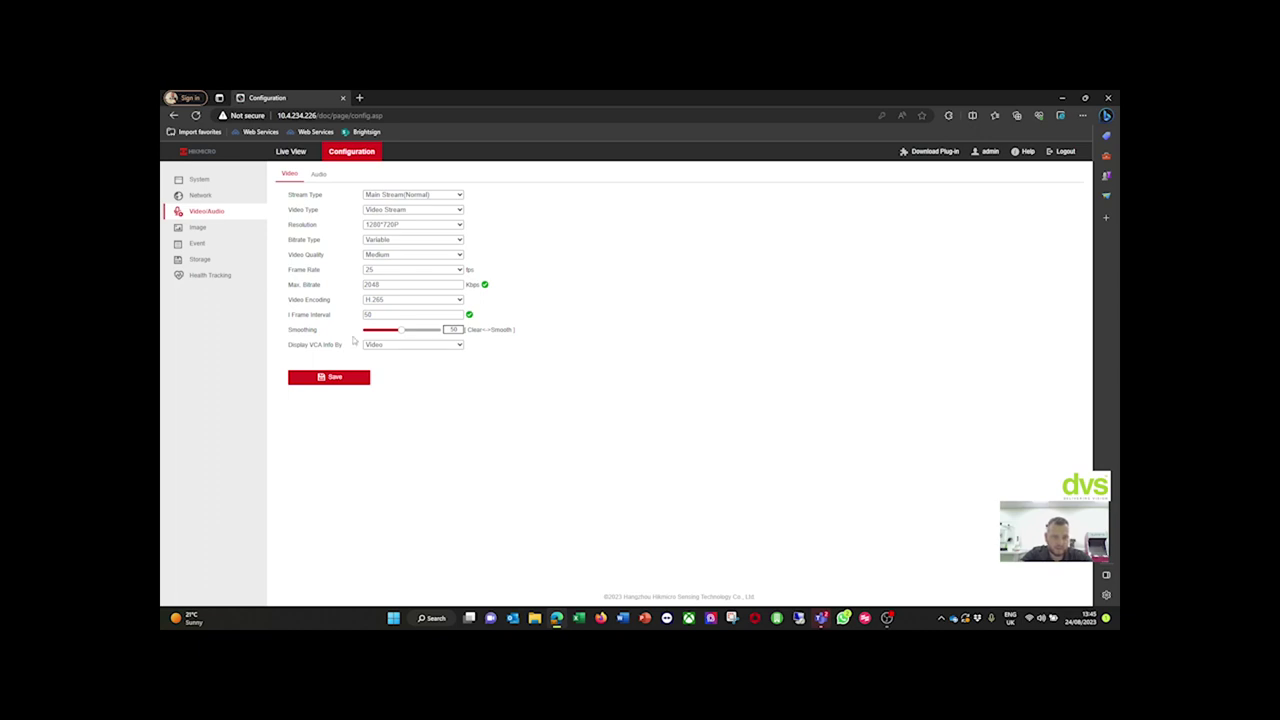
- Leave Display VCA Info By set to Video and view the Audio settings
left_click(397, 345)
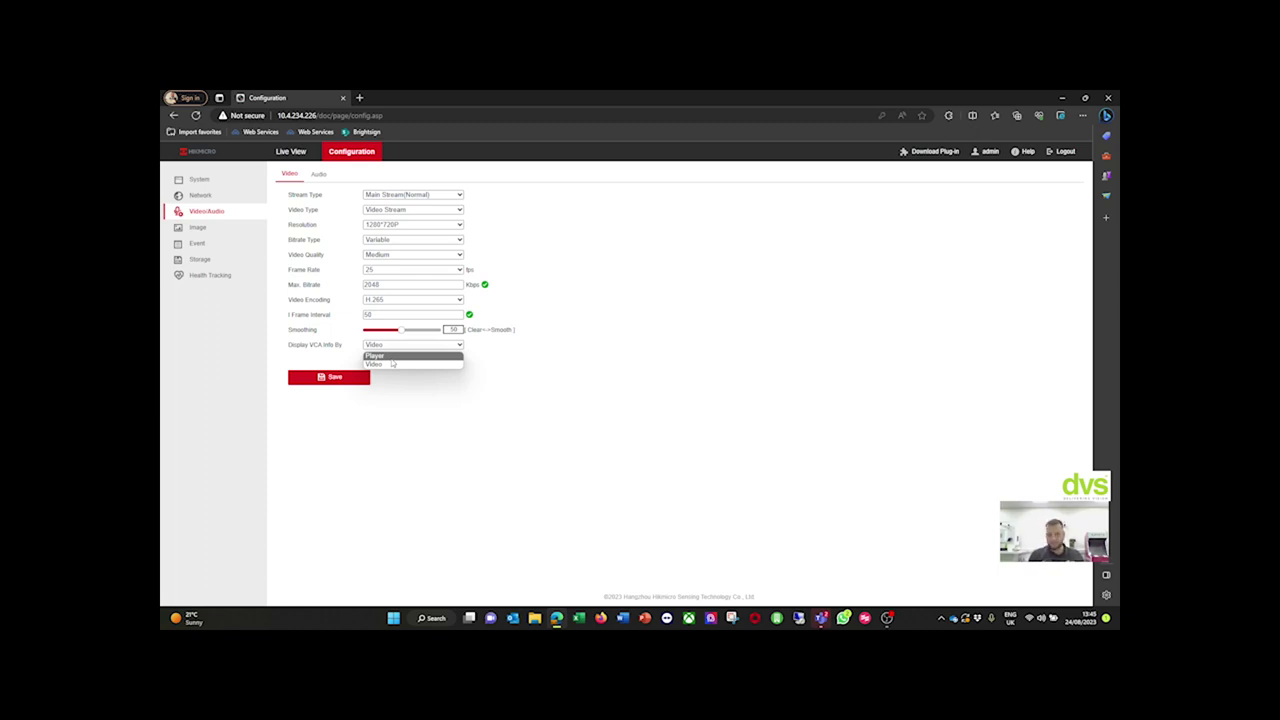
left_click(434, 412)
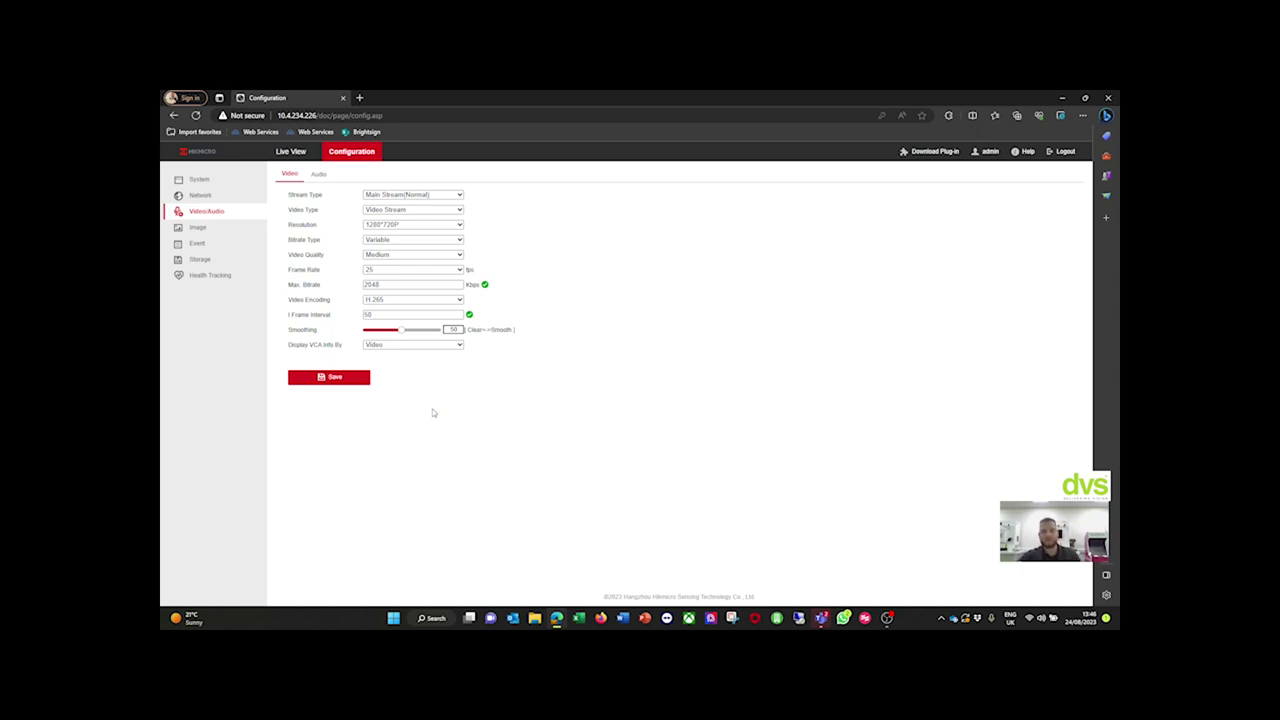
left_click(318, 174)
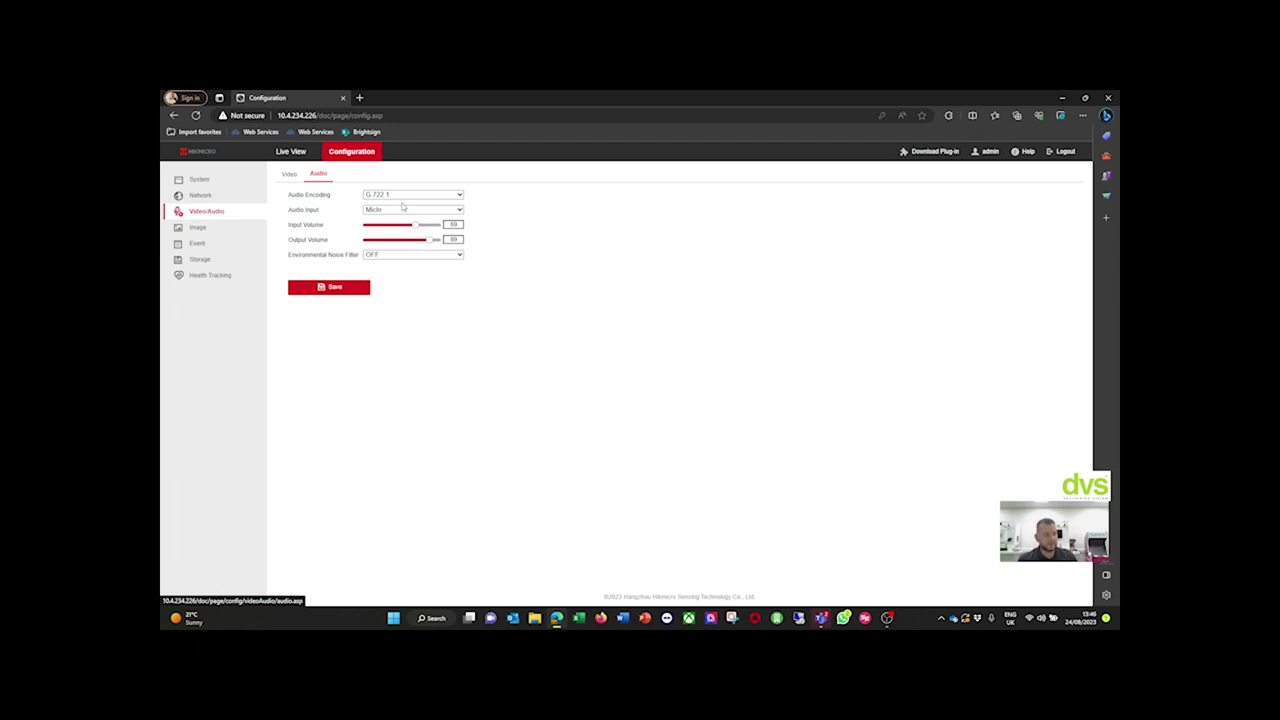
- Try PCM, restore G.722.1 encoding, set input and output volume to 100, and save
left_click(378, 195)
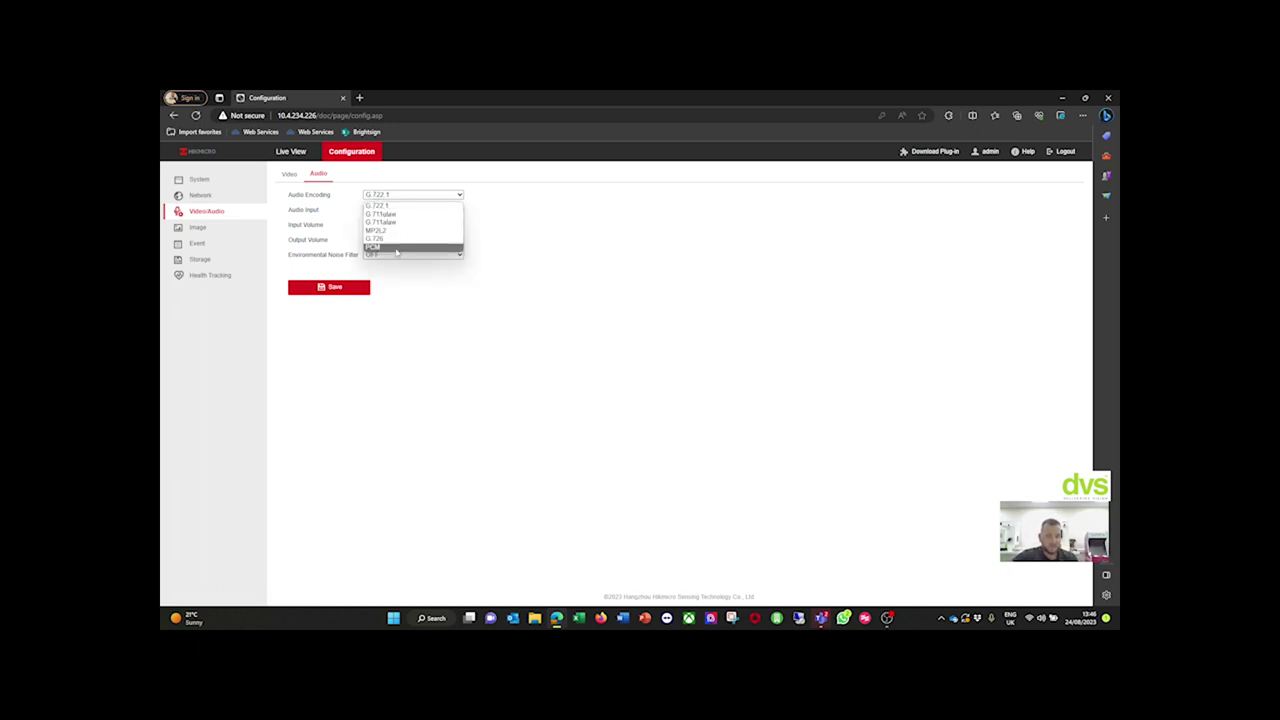
left_click(396, 249)
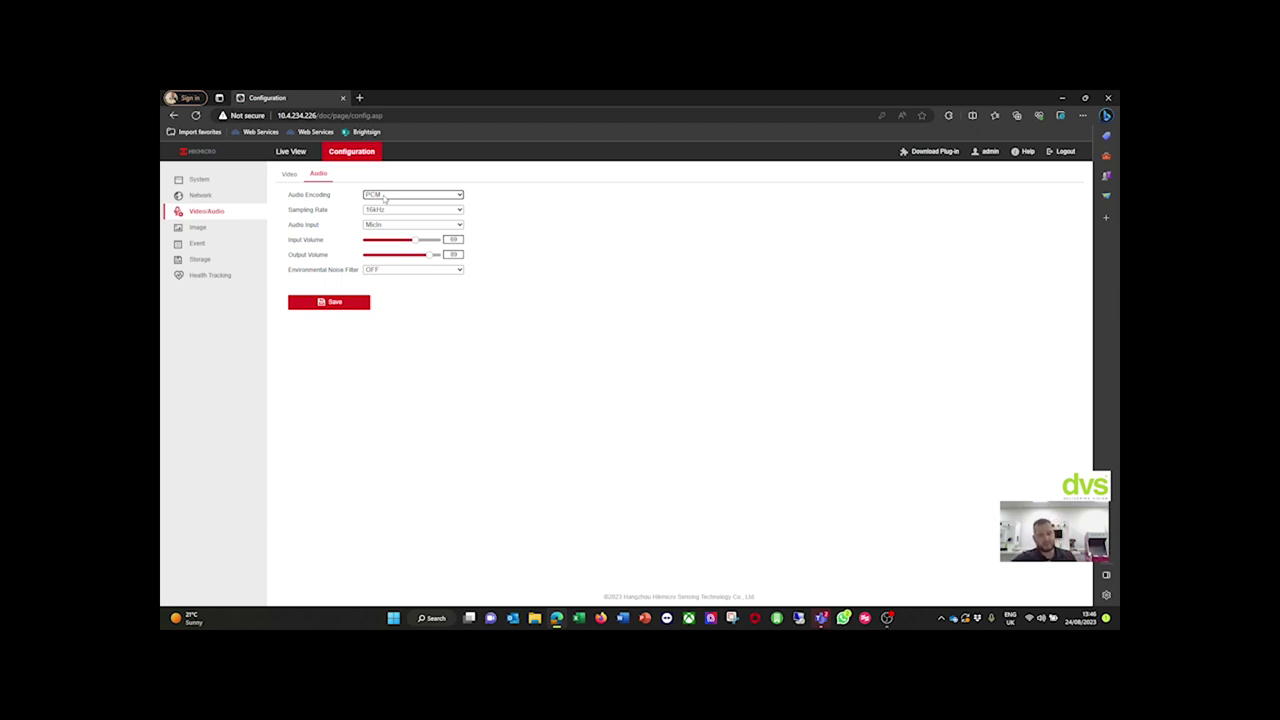
left_click(387, 198)
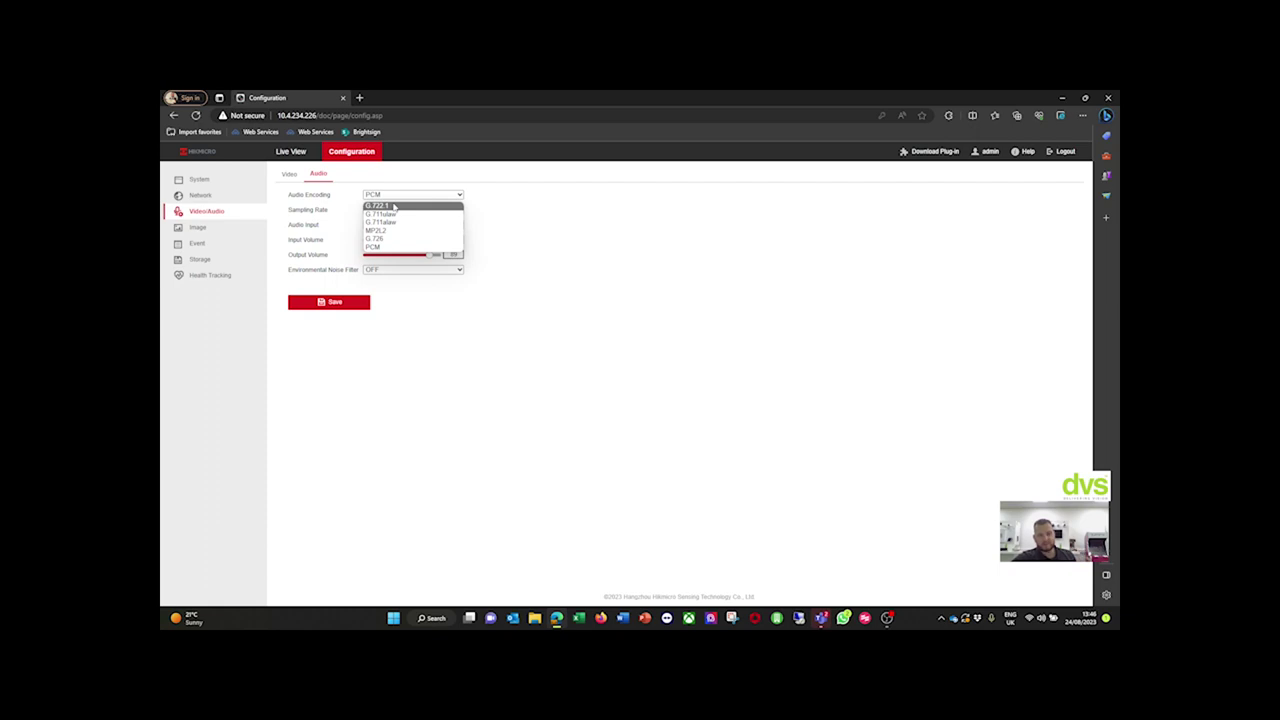
left_click(401, 207)
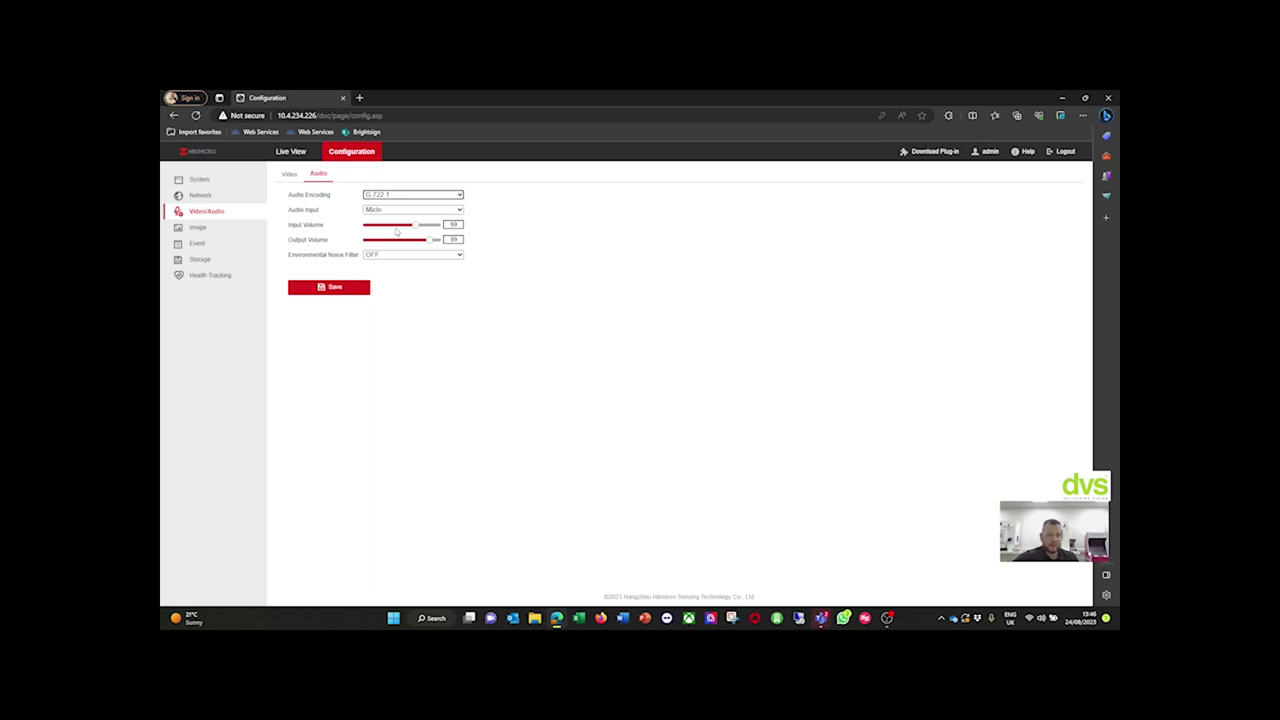
left_click_drag(415, 226, 441, 241)
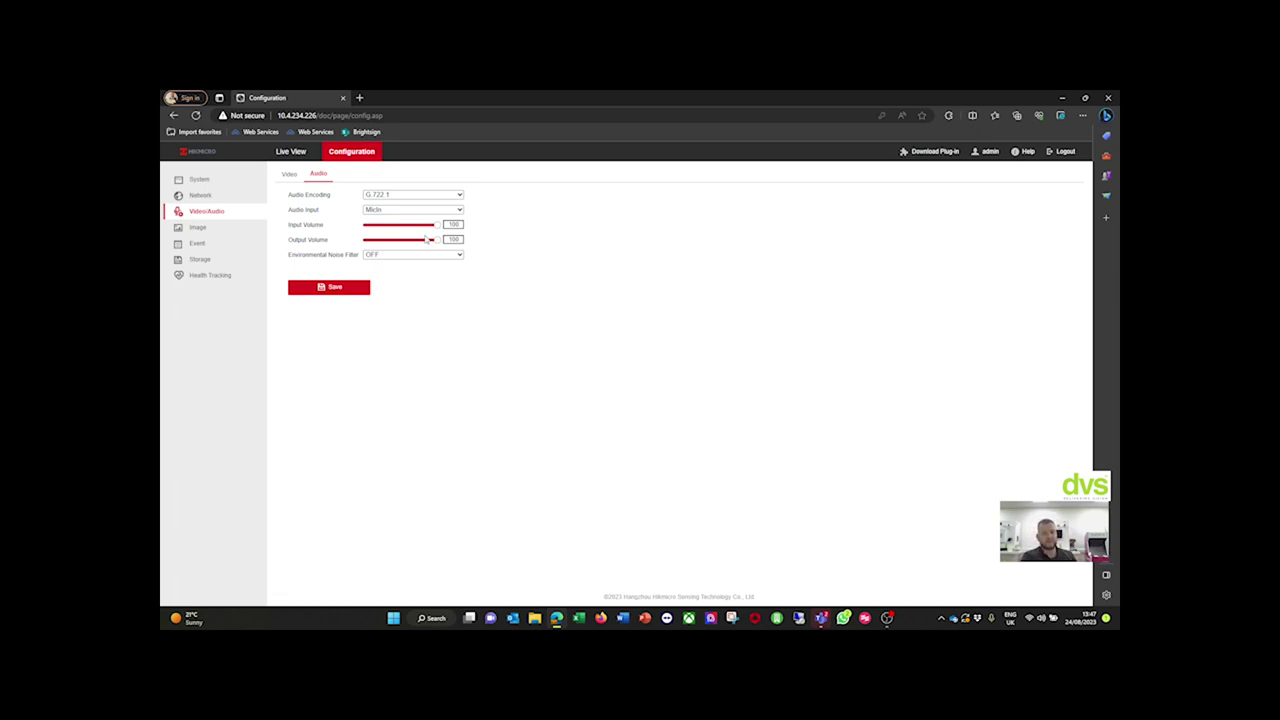
left_click(351, 288)
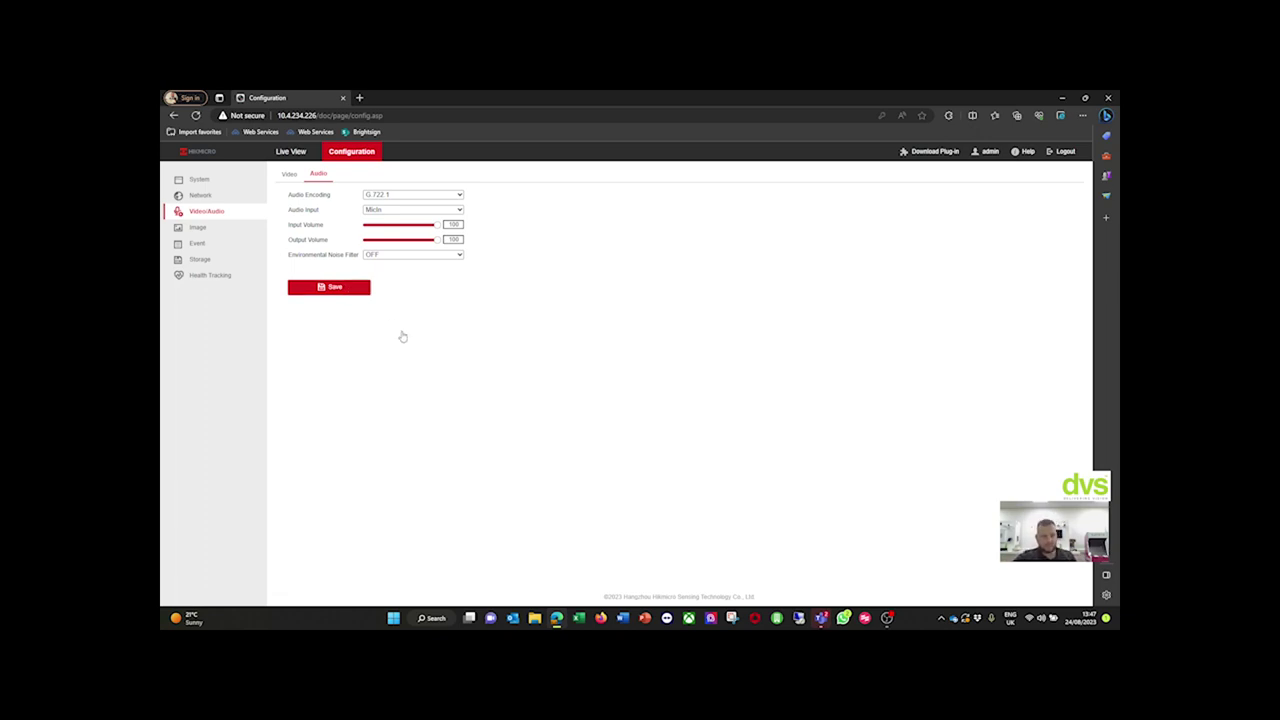
- In Image Display Settings' Image Enhancement, apply the Black Hot palette
left_click(231, 228)
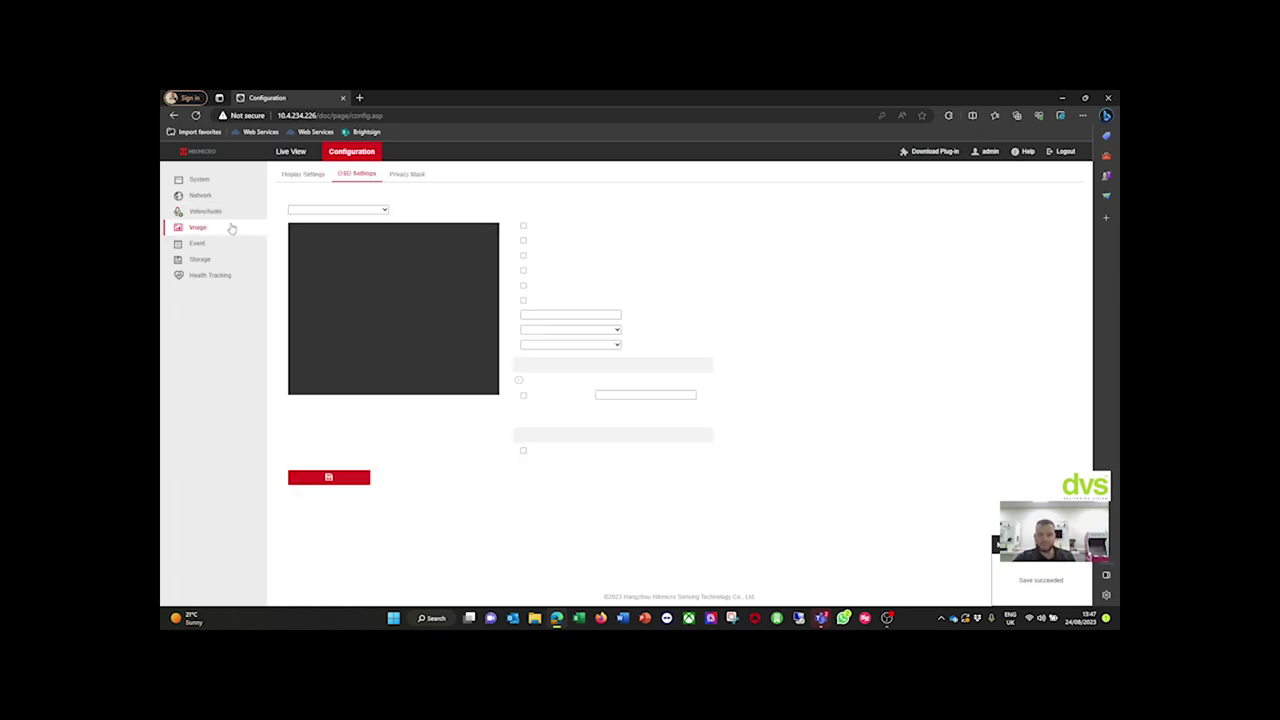
left_click(305, 175)
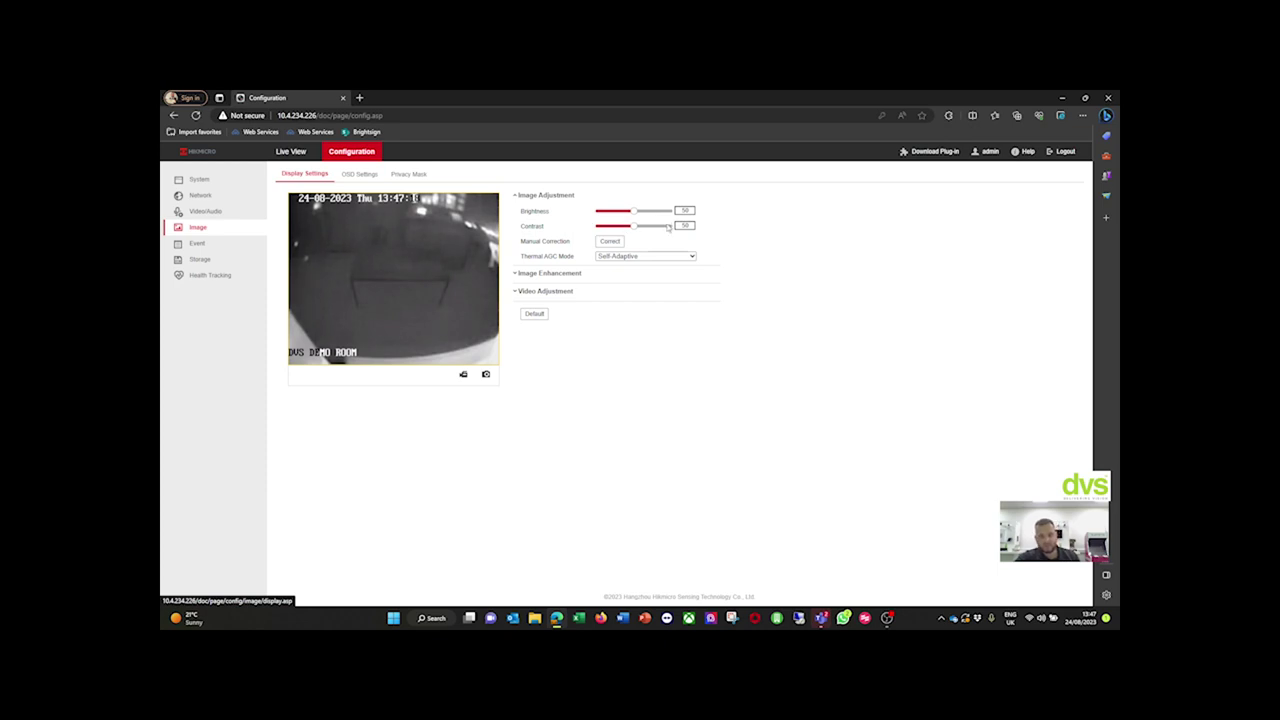
left_click(570, 276)
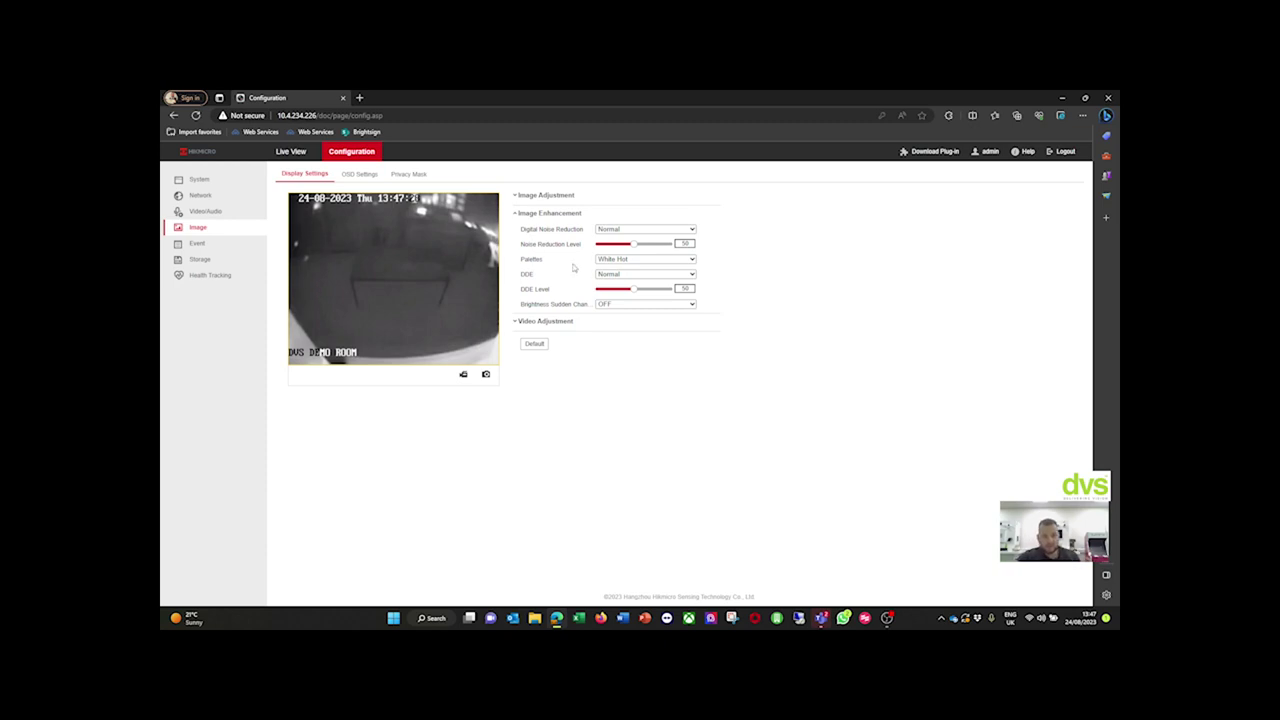
left_click(610, 260)
left_click(614, 278)
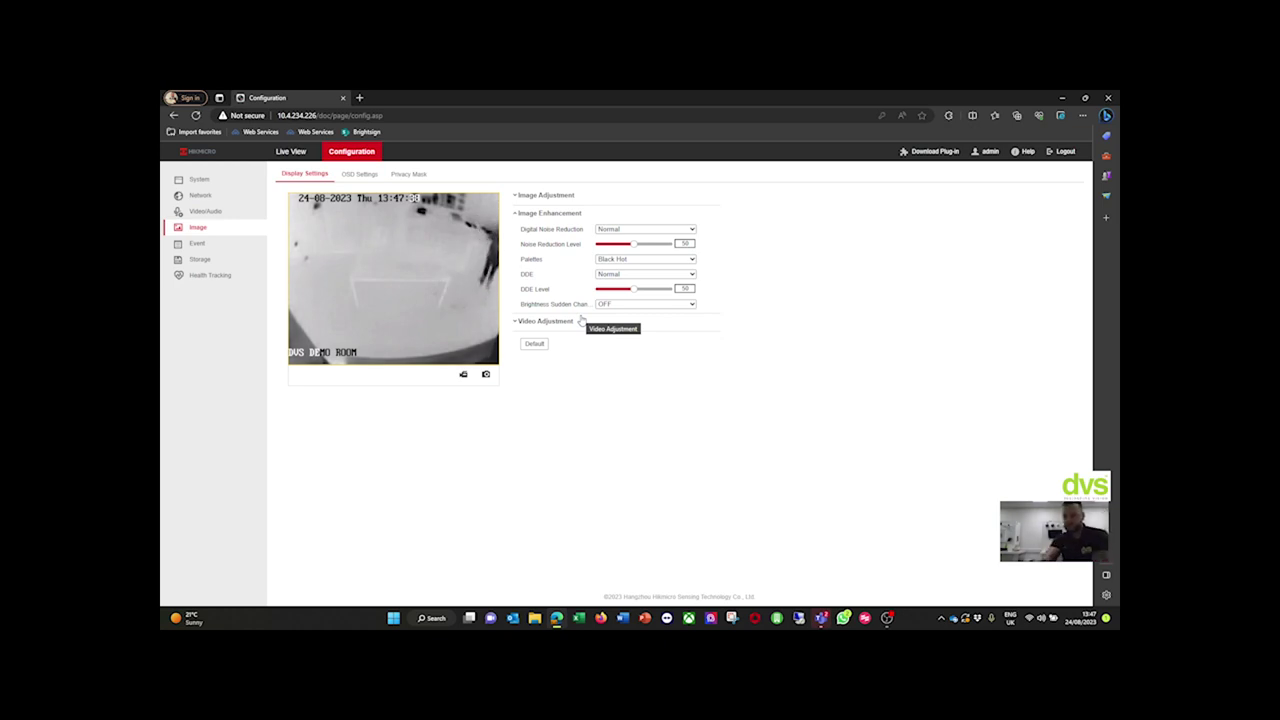
- Preview the Rainbow palette, then switch back to White Hot
left_click(596, 261)
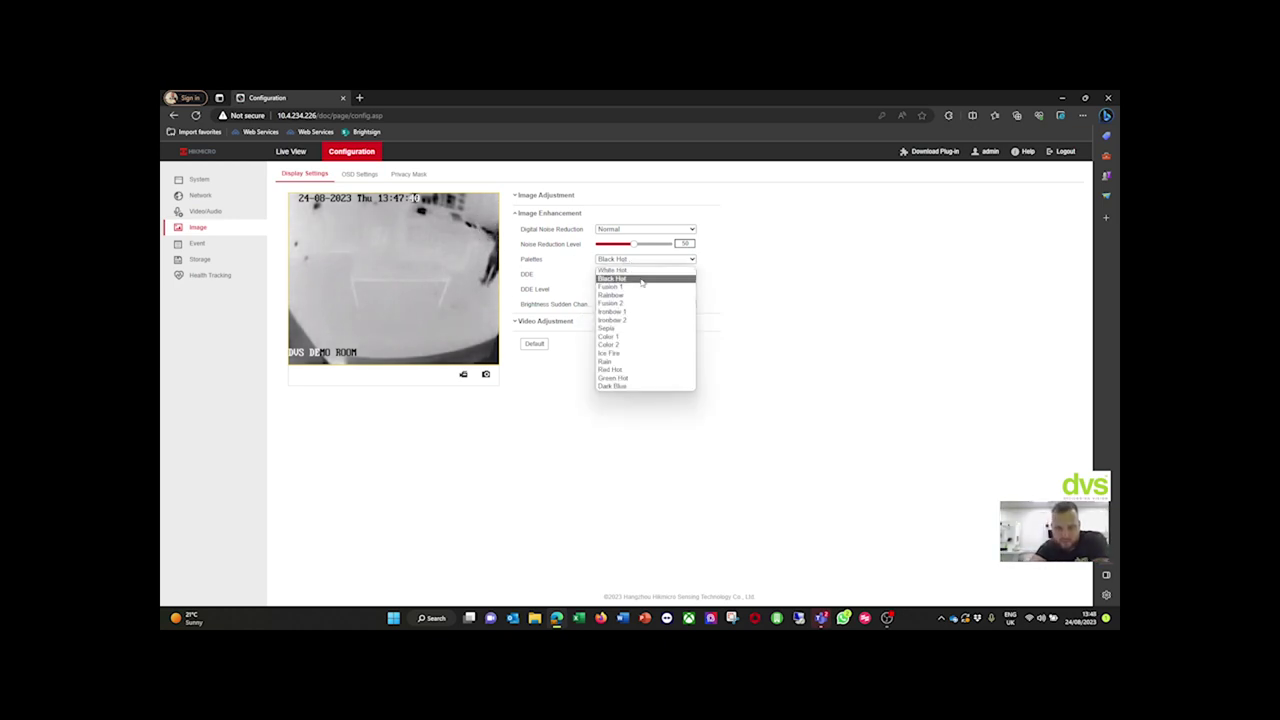
left_click(643, 295)
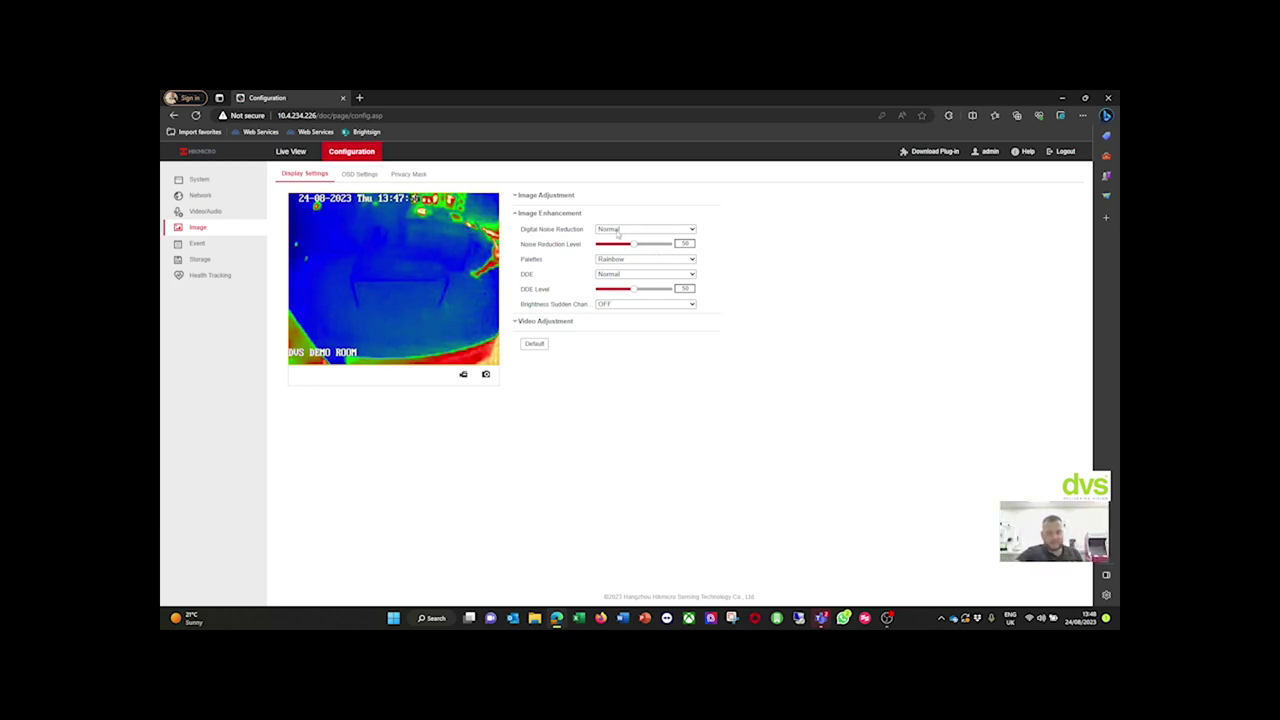
left_click(614, 260)
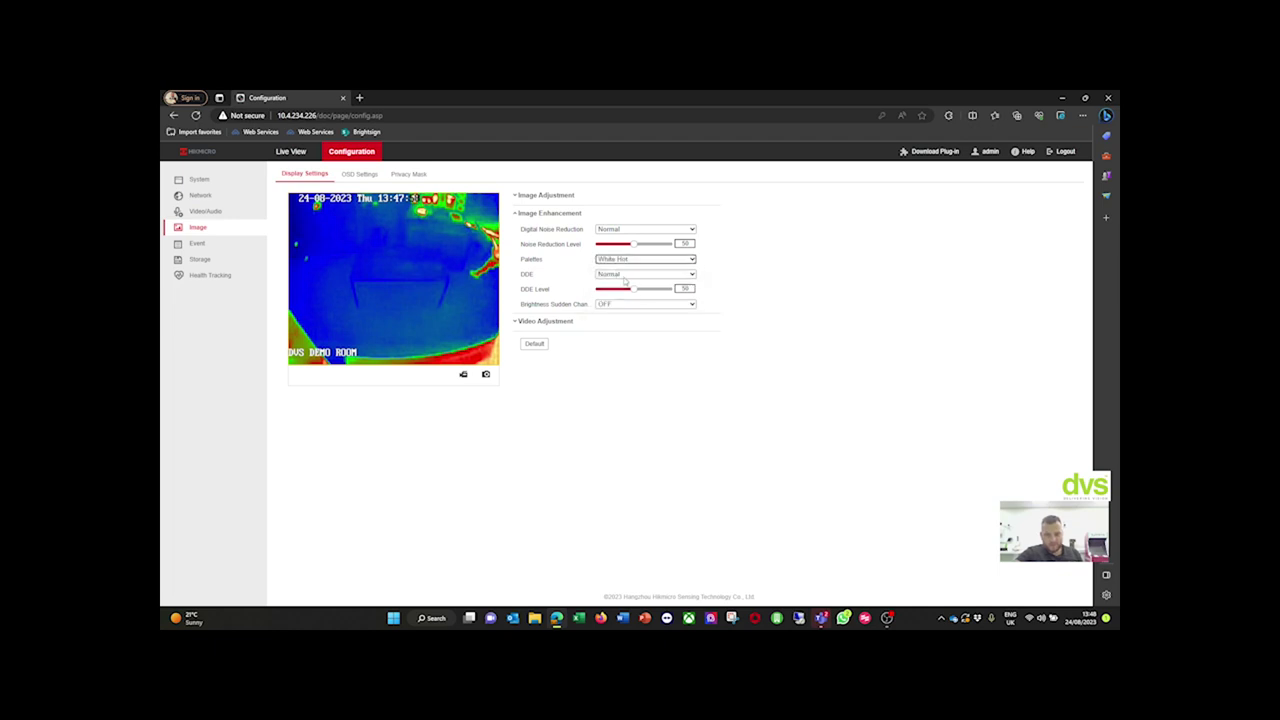
left_click(565, 322)
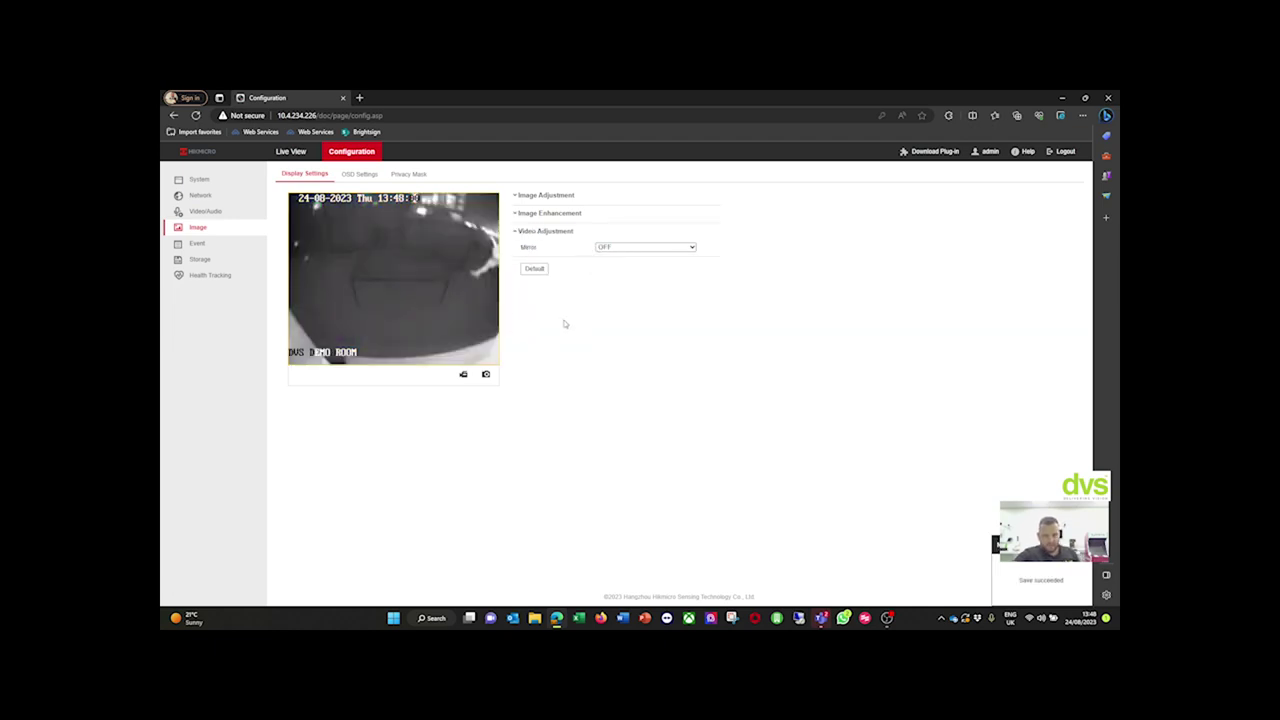
left_click(545, 233)
- Review the OSD camera name and date options, then view the Privacy Mask settings
left_click(545, 214)
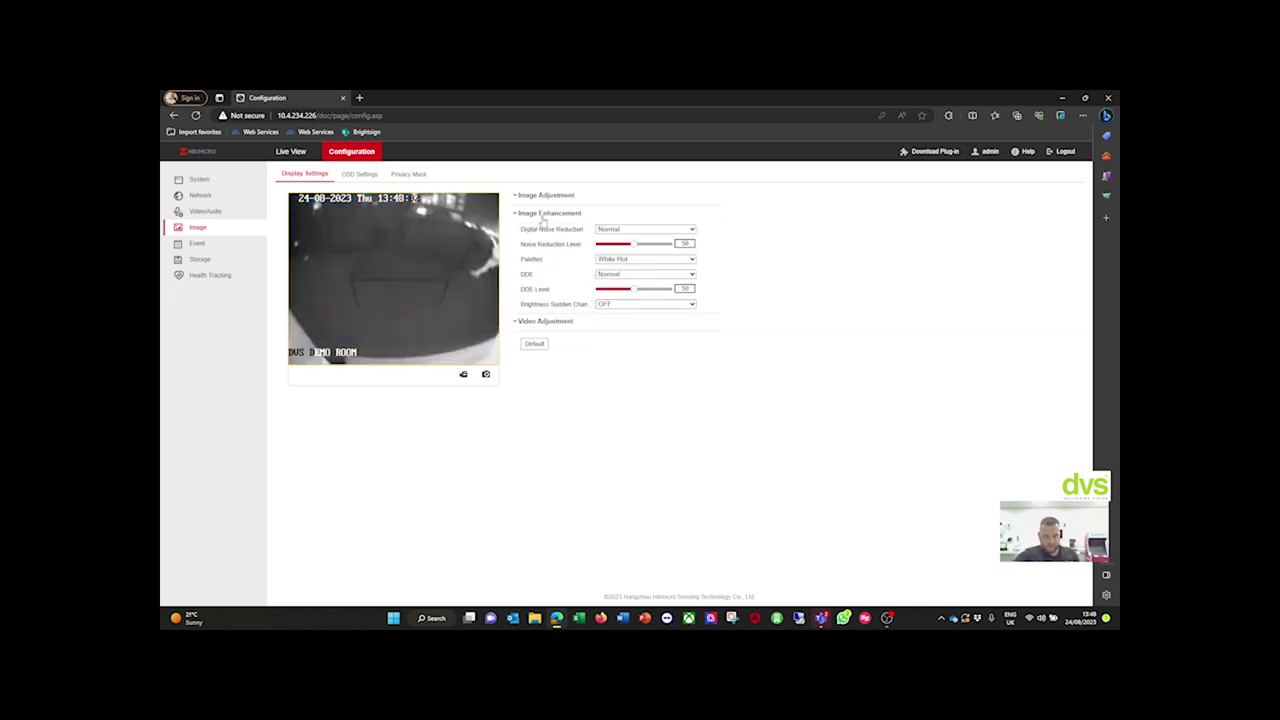
left_click(361, 175)
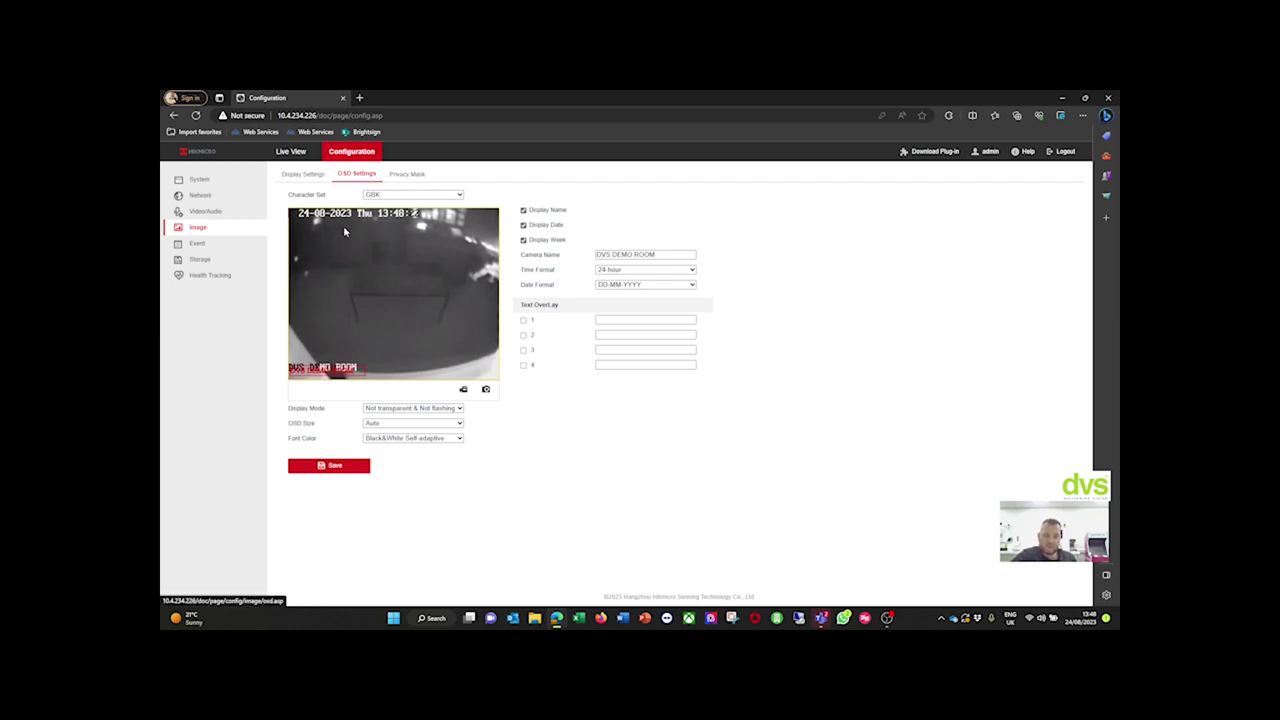
left_click(421, 174)
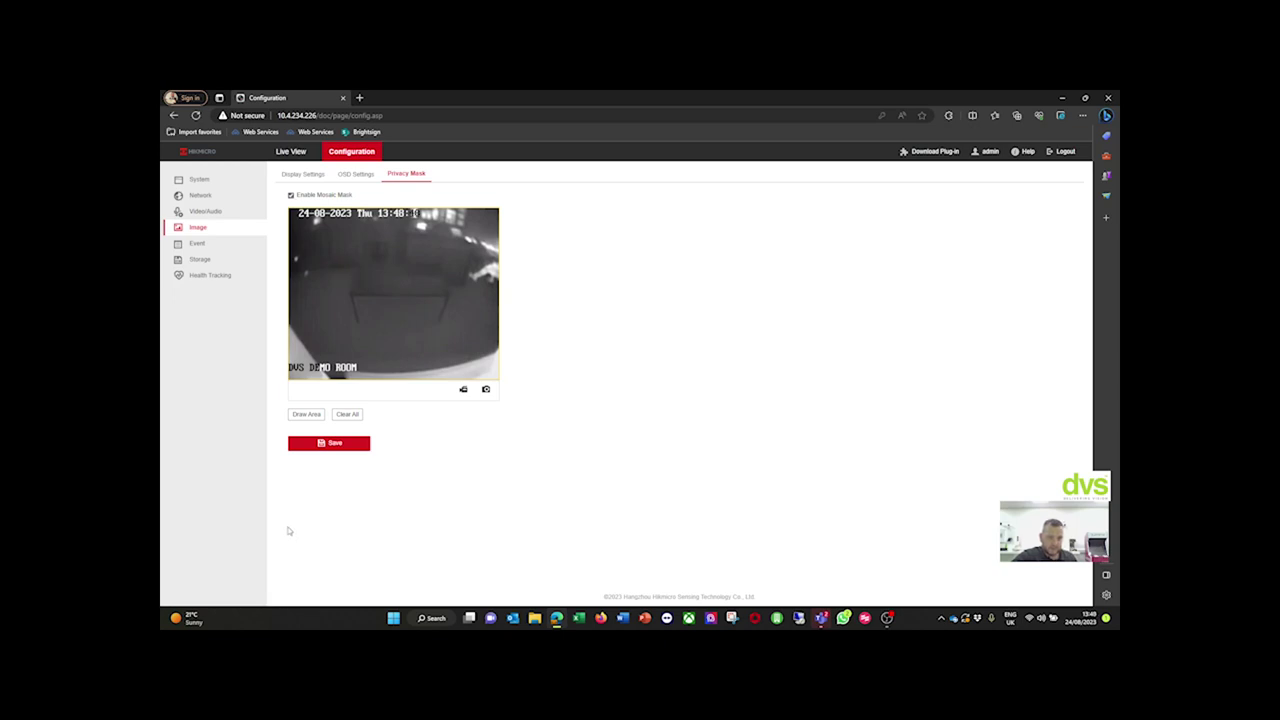
- Draw a rectangular privacy mask on the camera image, save it, and return to Live View
left_click(308, 414)
left_click_drag(369, 266, 459, 300)
left_click(342, 444)
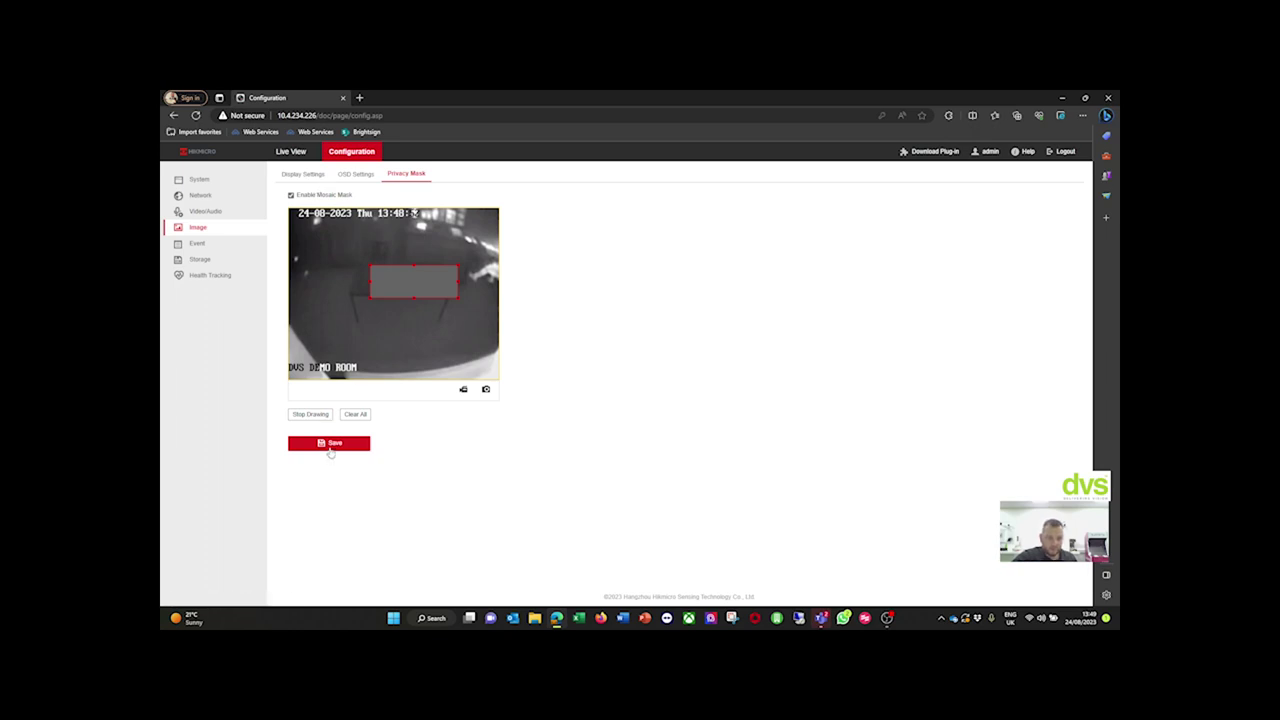
left_click(330, 447)
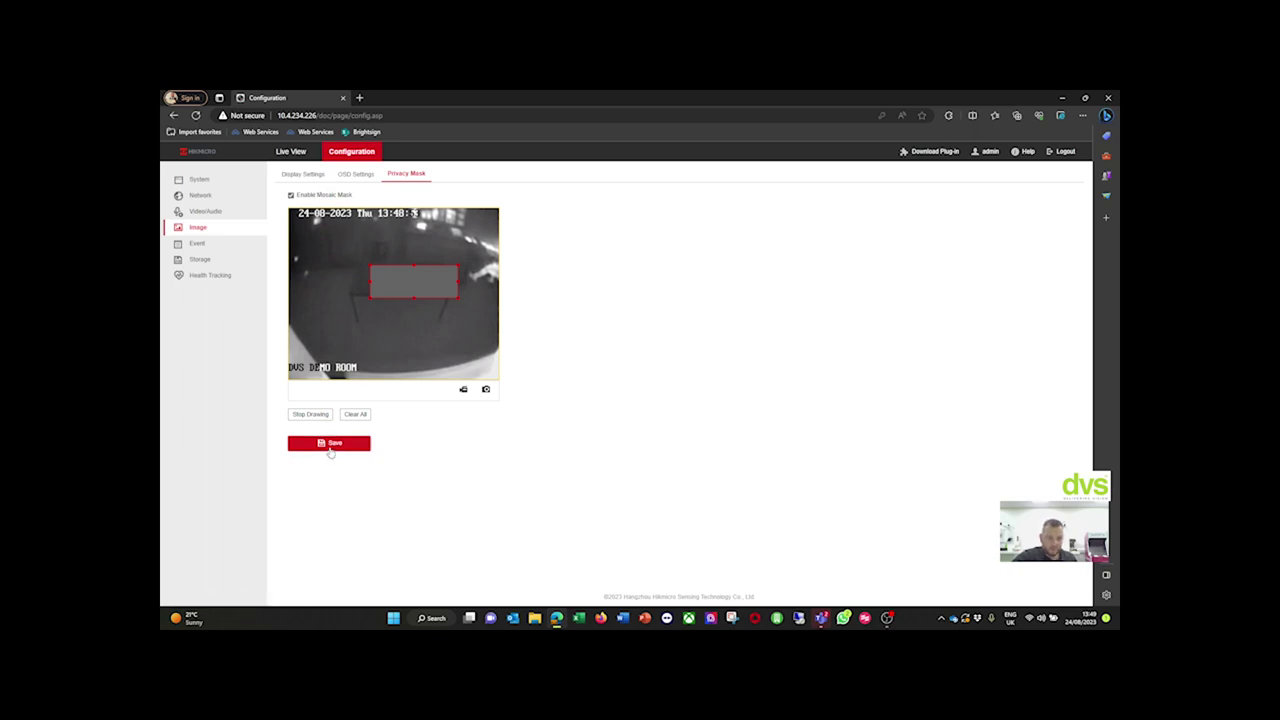
left_click(297, 155)
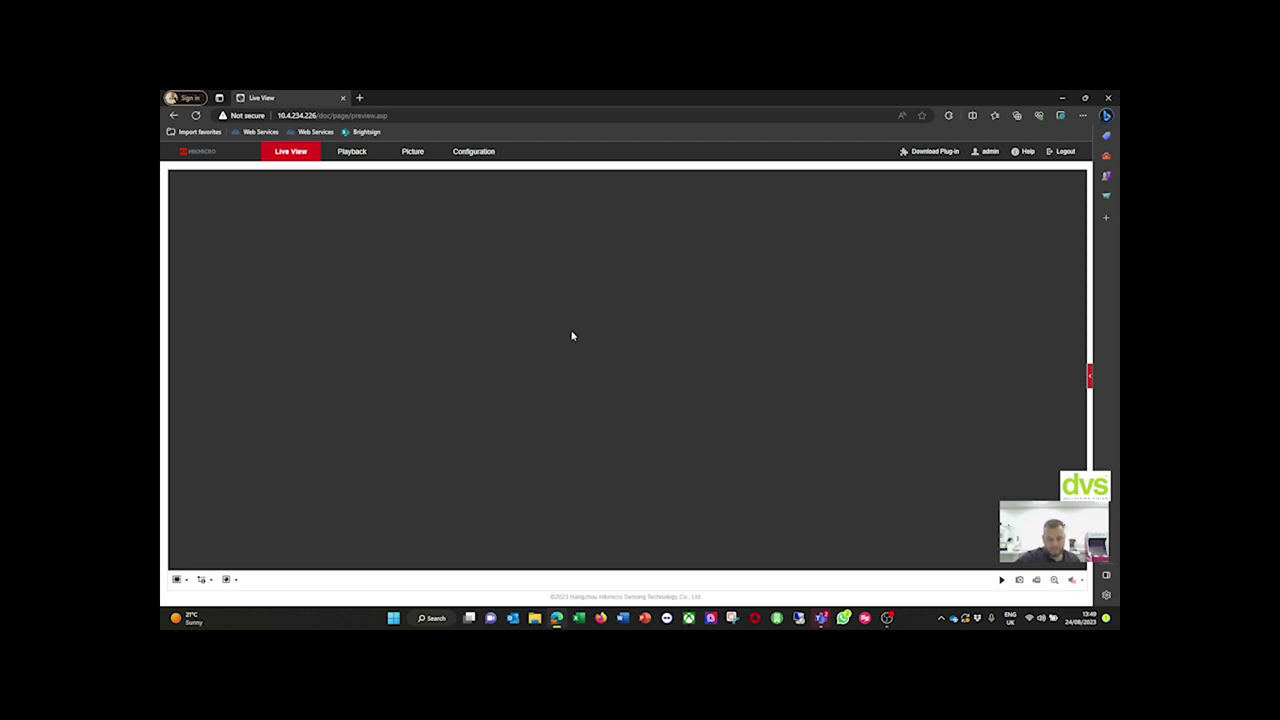
- Retry playing the live room video, then go back to the Privacy Mask configuration
left_click(1001, 580)
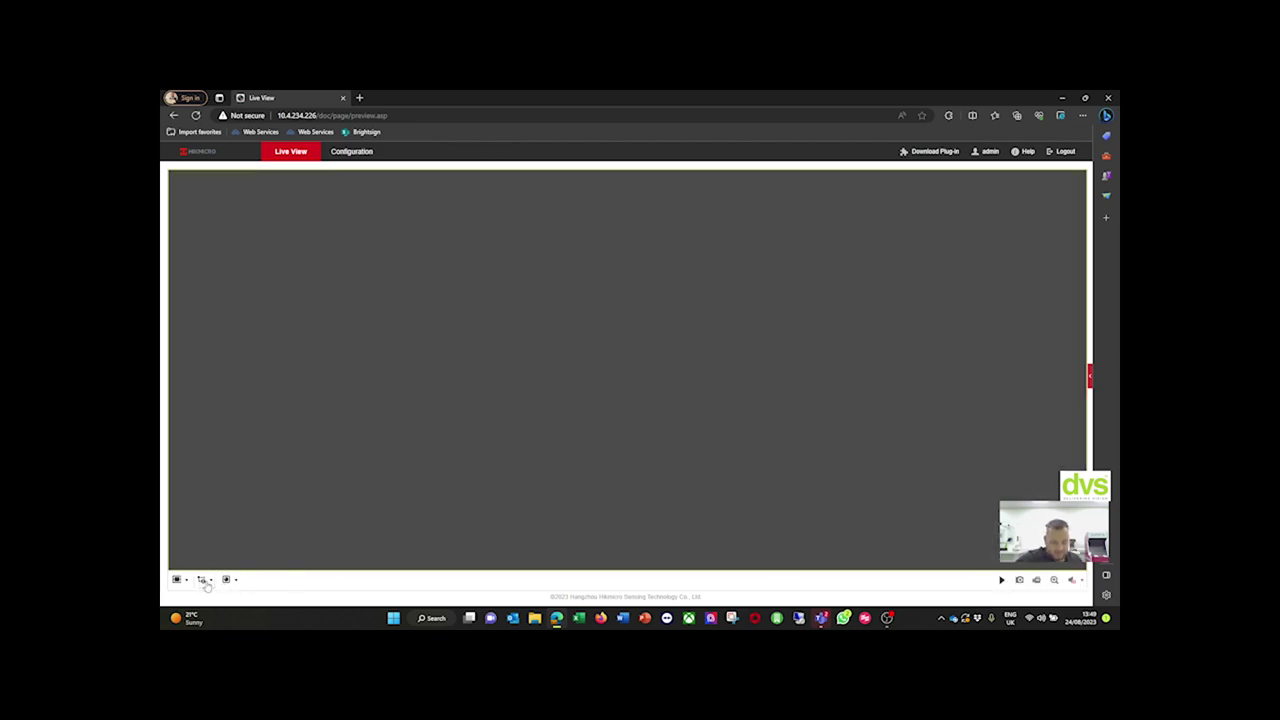
left_click(1001, 580)
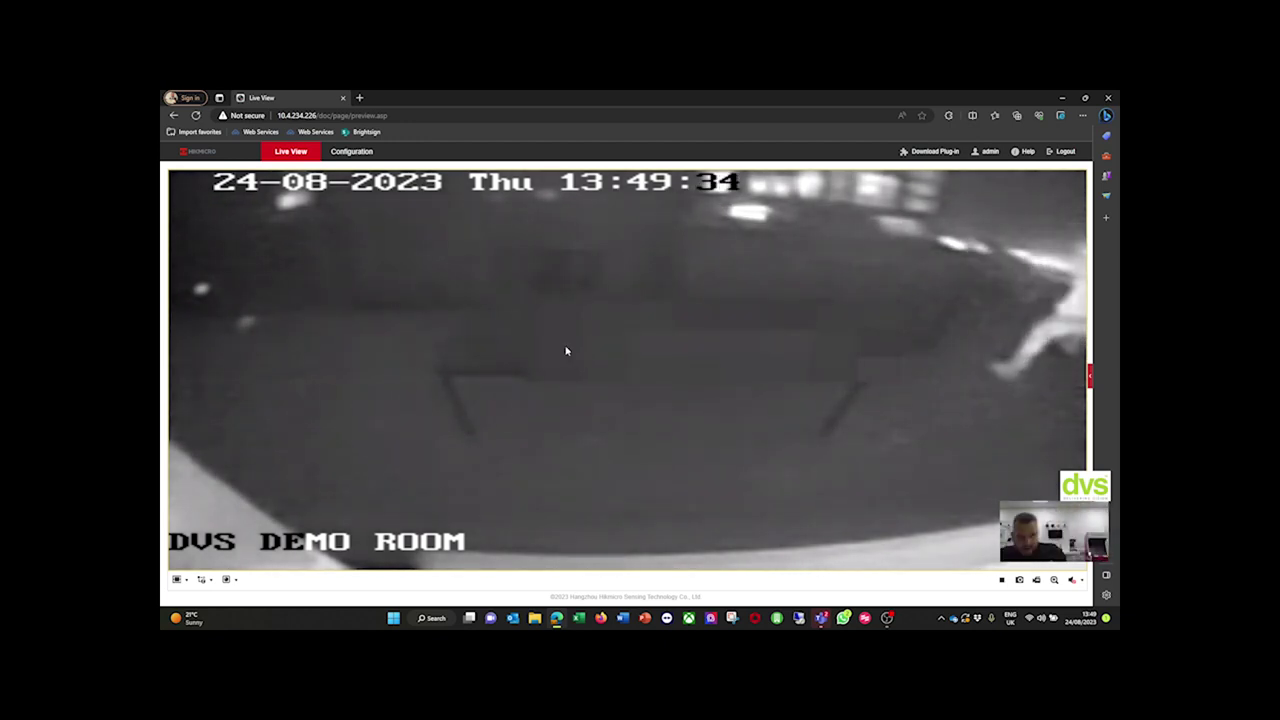
left_click(350, 152)
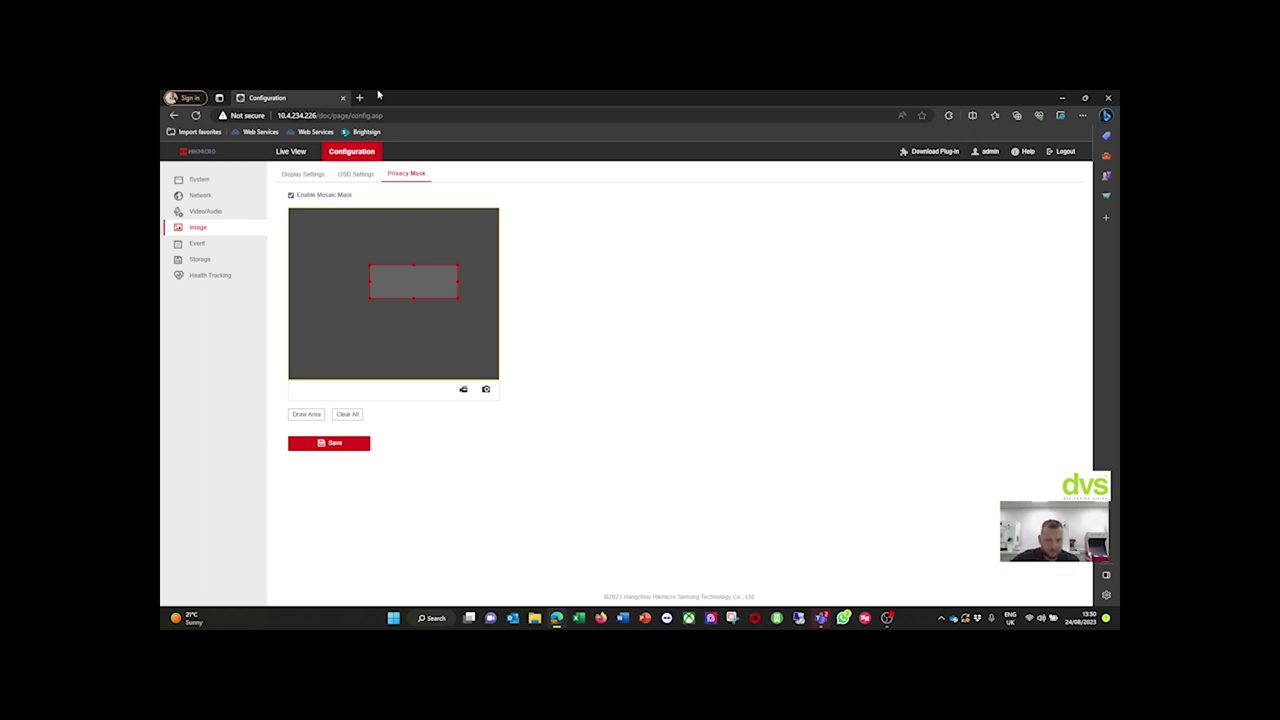
- Disable the mosaic privacy mask and save, then open Smart Event audio exception detection
left_click(291, 196)
left_click(303, 444)
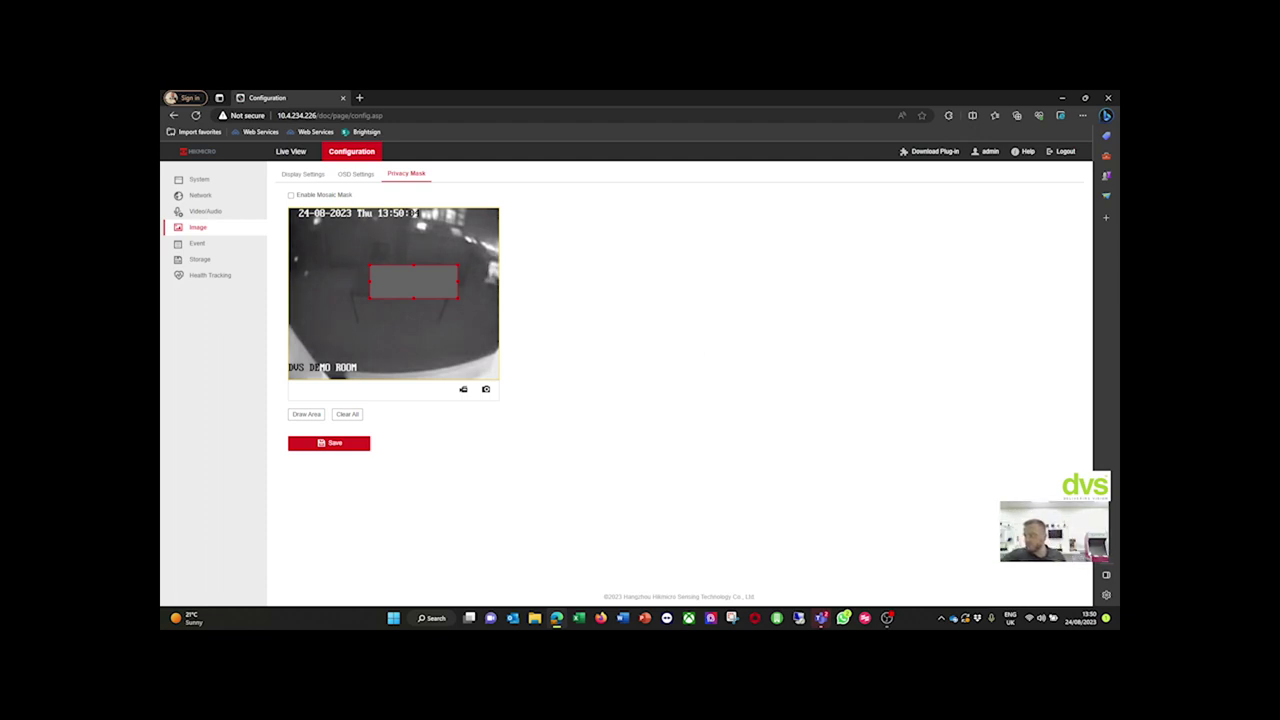
left_click(229, 243)
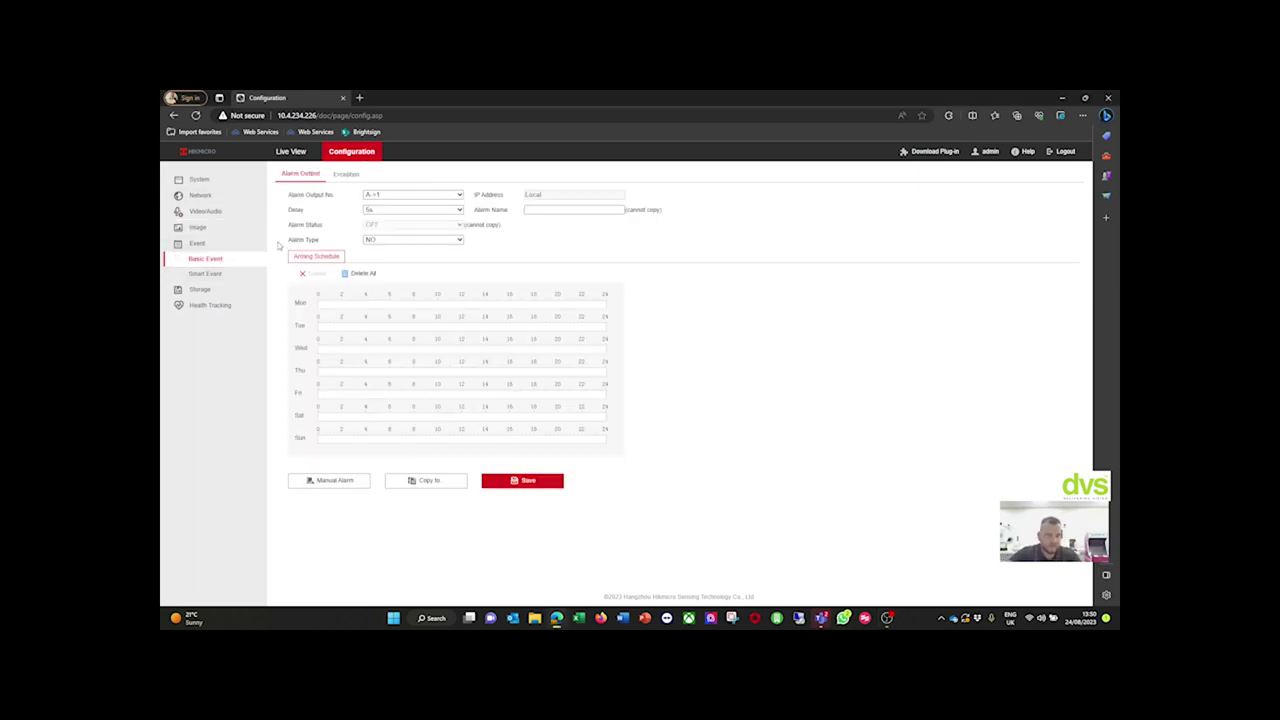
mouse_move(422, 297)
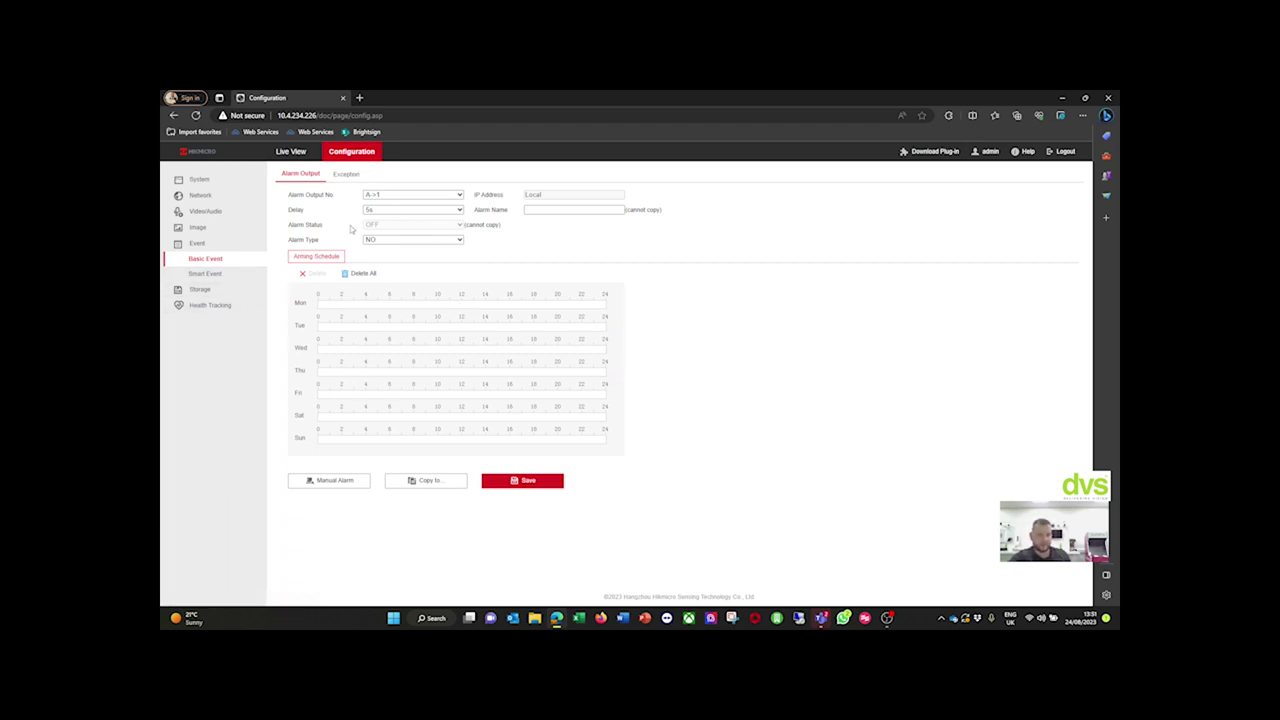
left_click(229, 277)
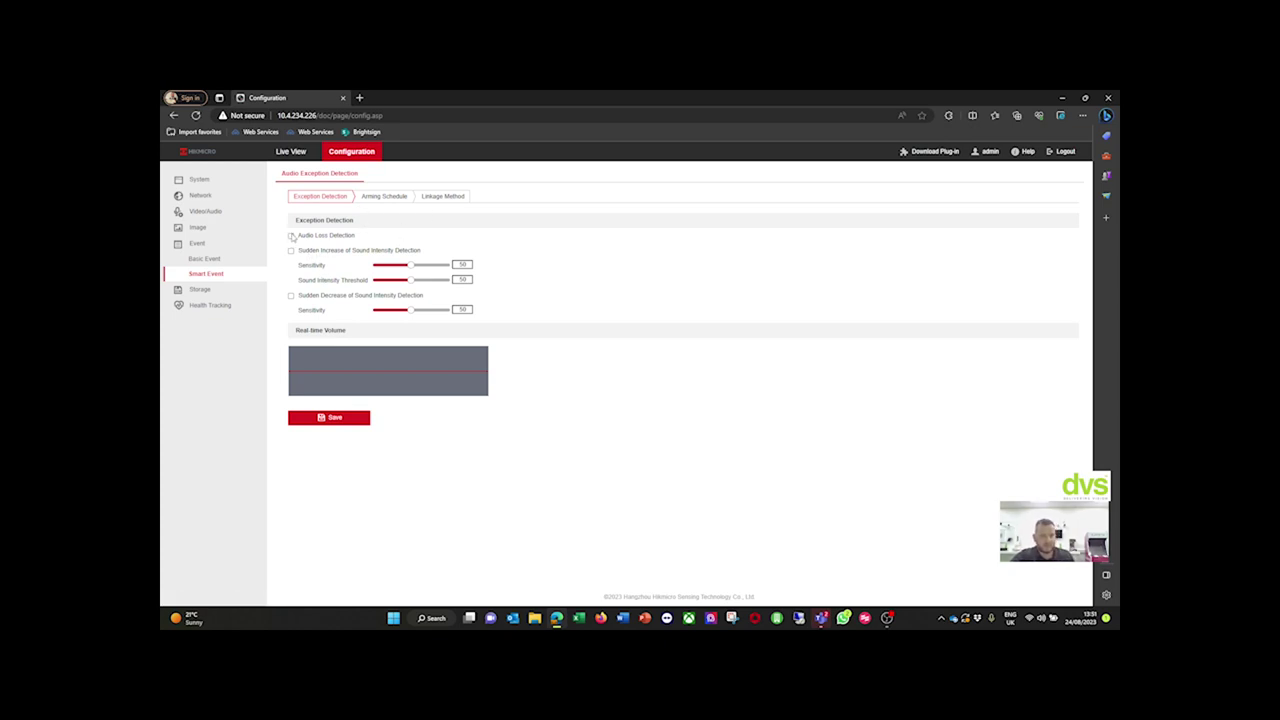
- Enable Audio Loss and Sudden Increase of Sound Intensity detection and save
left_click(291, 251)
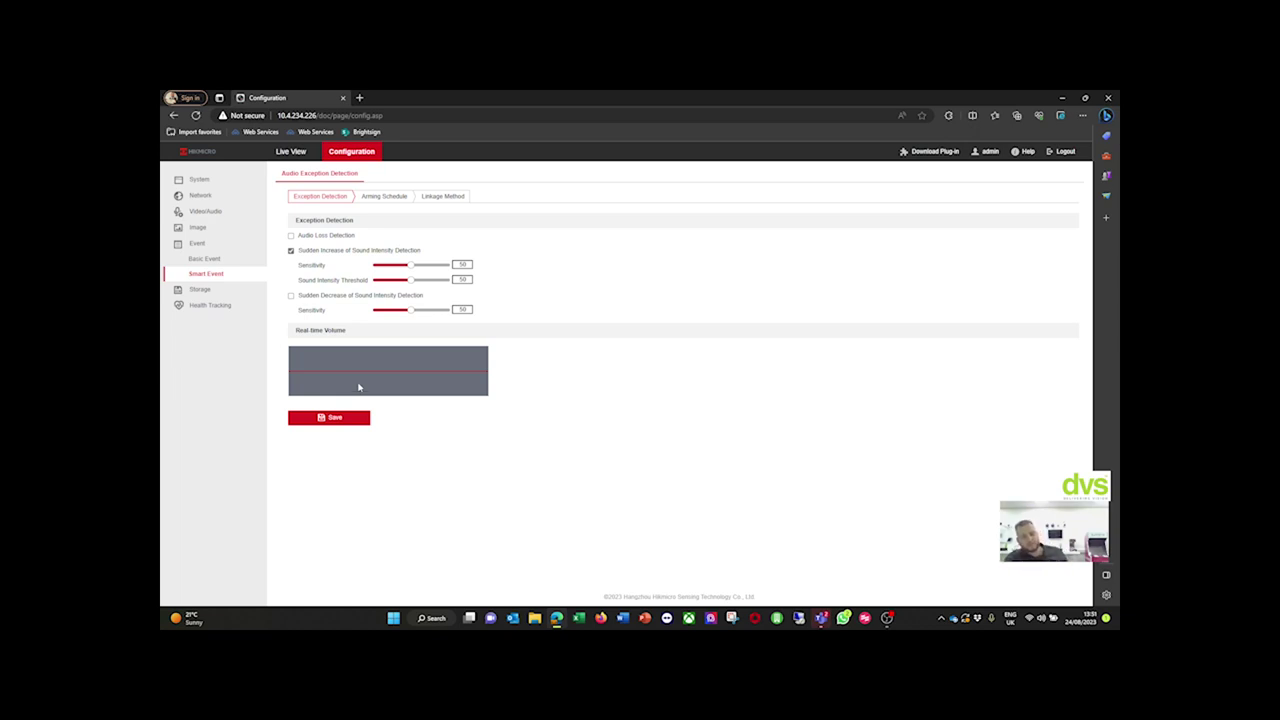
left_click(291, 236)
left_click(345, 419)
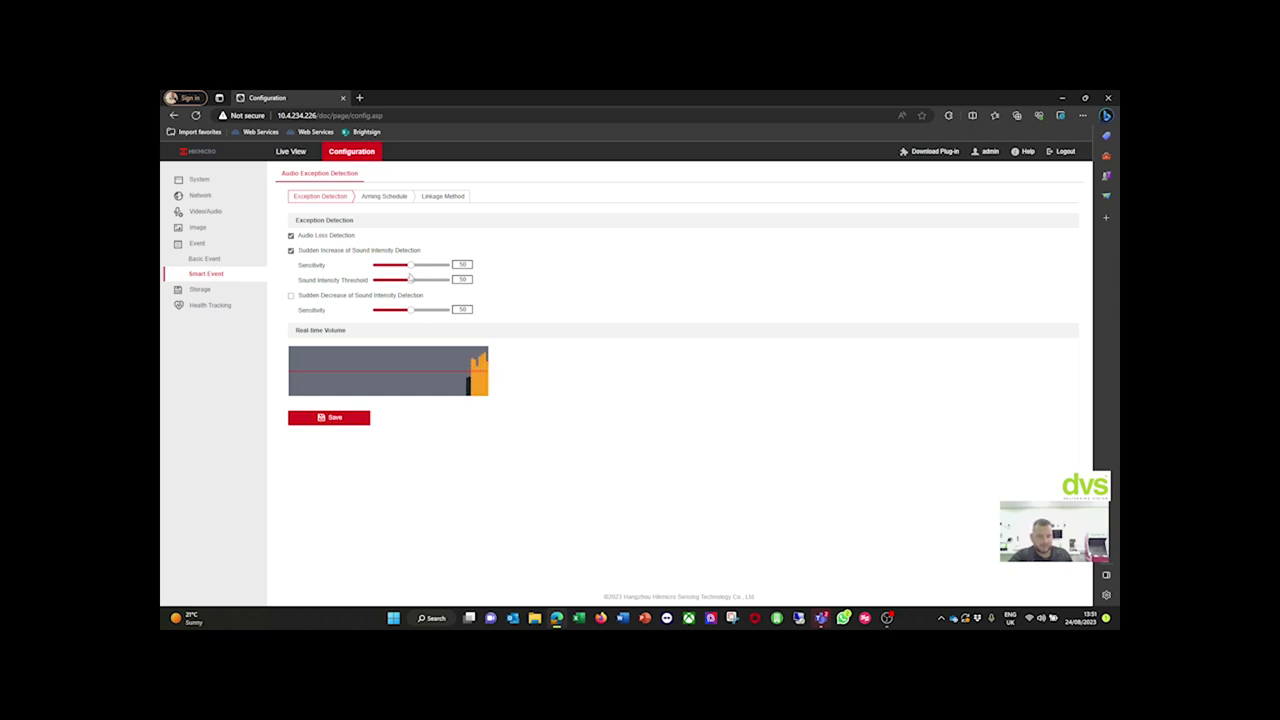
- Raise the sound intensity threshold to 90, then disable both audio detections and save
left_click_drag(410, 279, 438, 279)
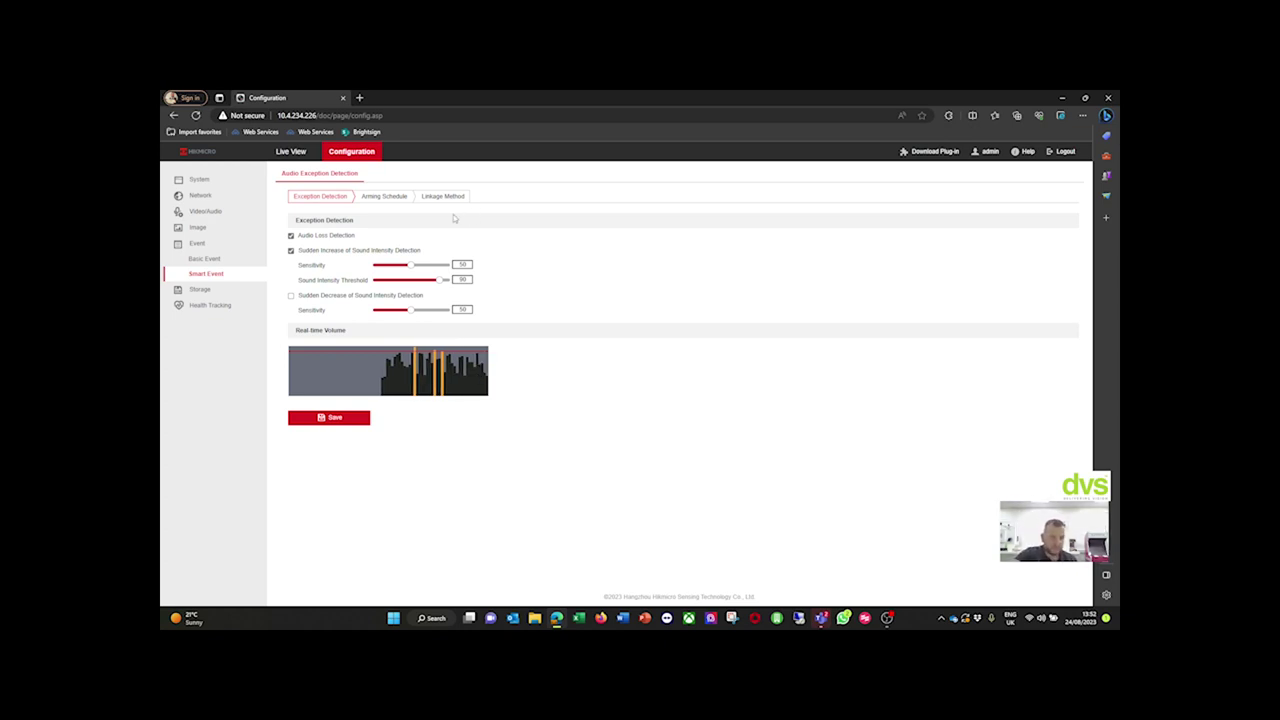
left_click(291, 235)
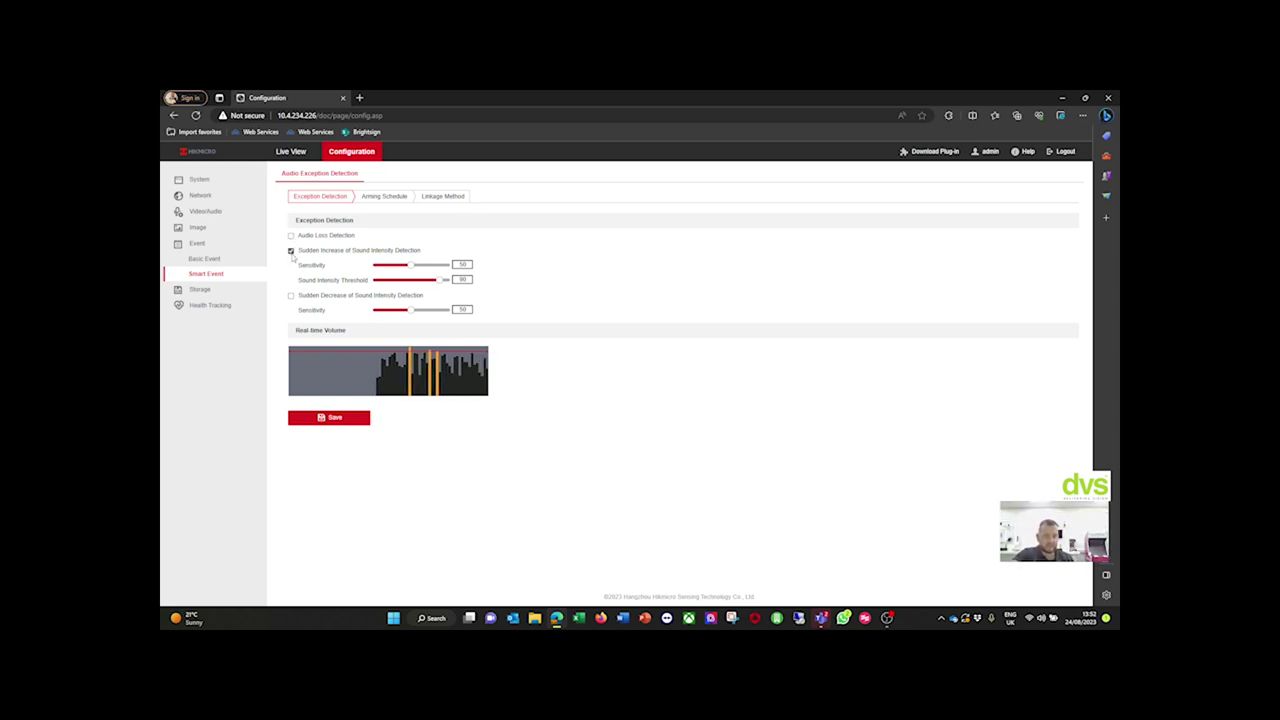
left_click(291, 250)
left_click(333, 418)
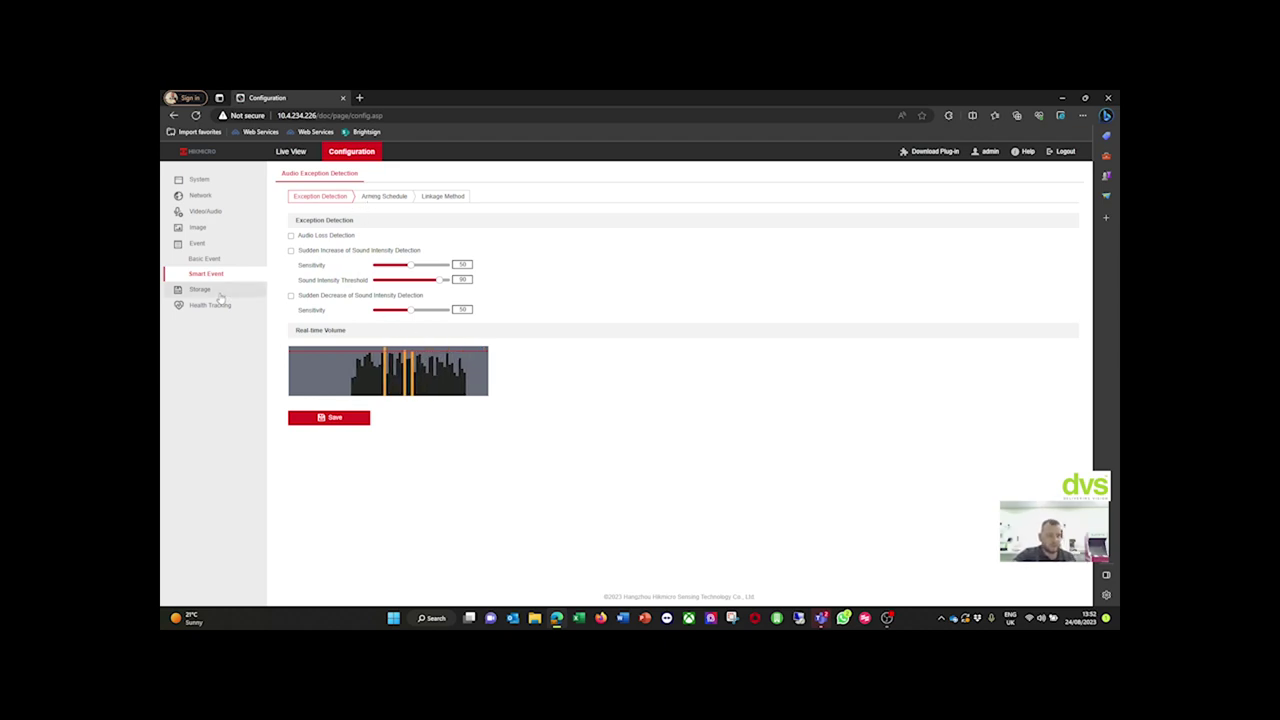
- Save the record schedule with type Event, then check HDD 1 (29.12GB, Normal) in Storage Management
left_click(219, 292)
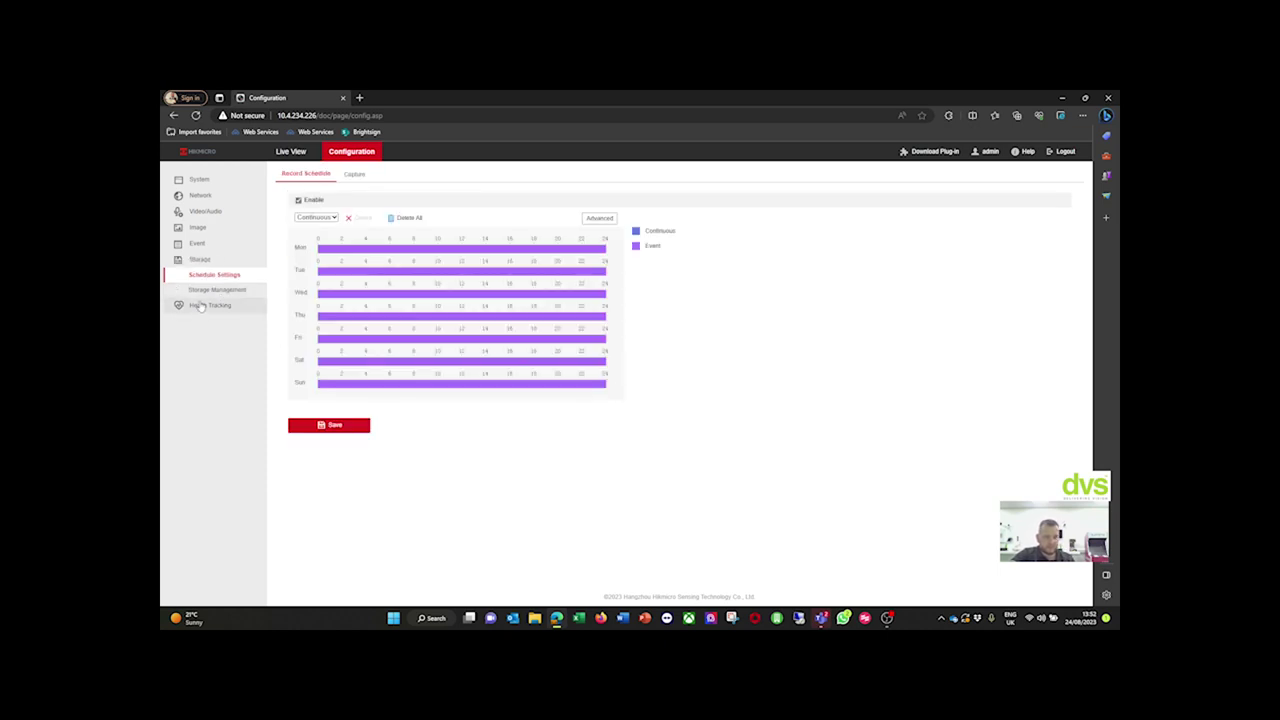
left_click(212, 289)
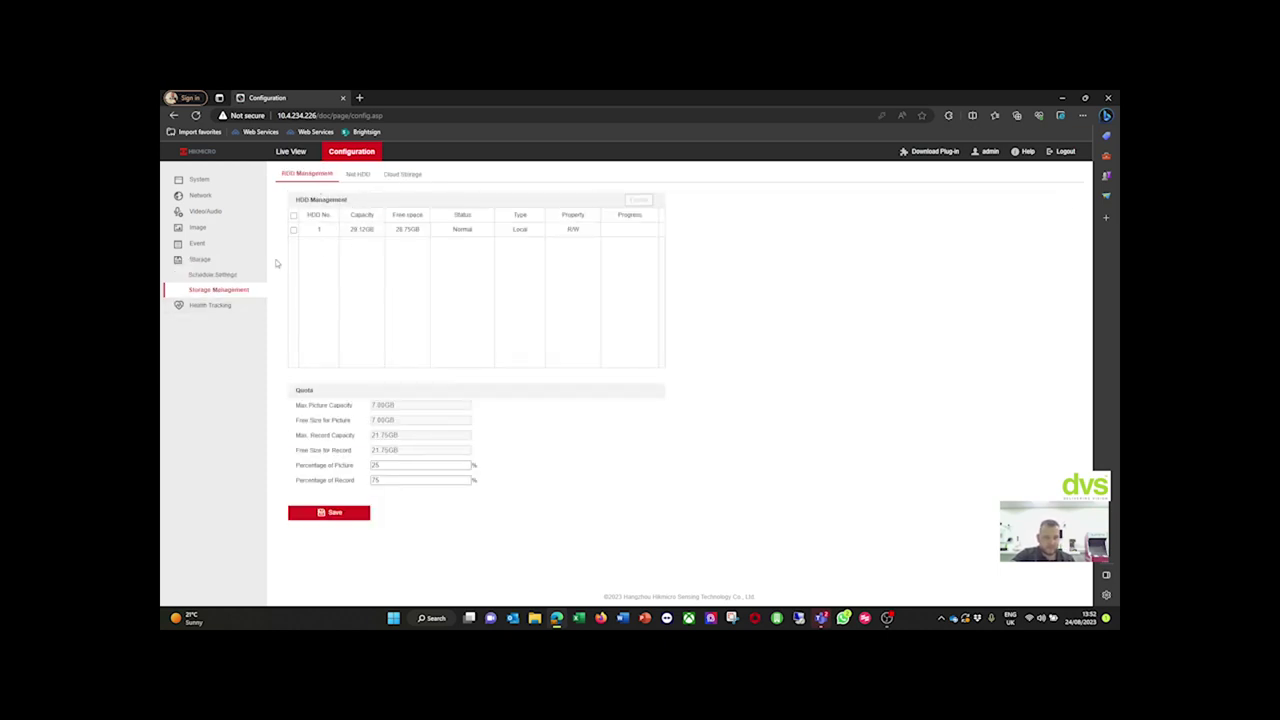
left_click(250, 278)
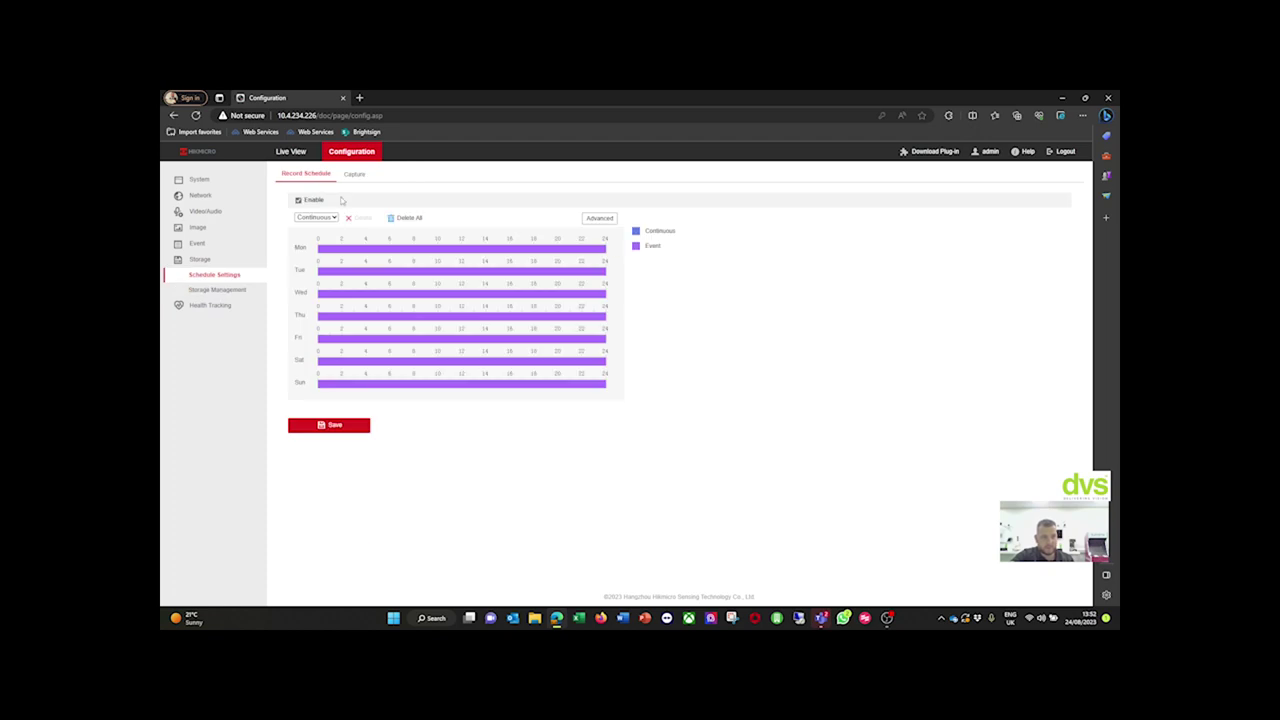
left_click(316, 217)
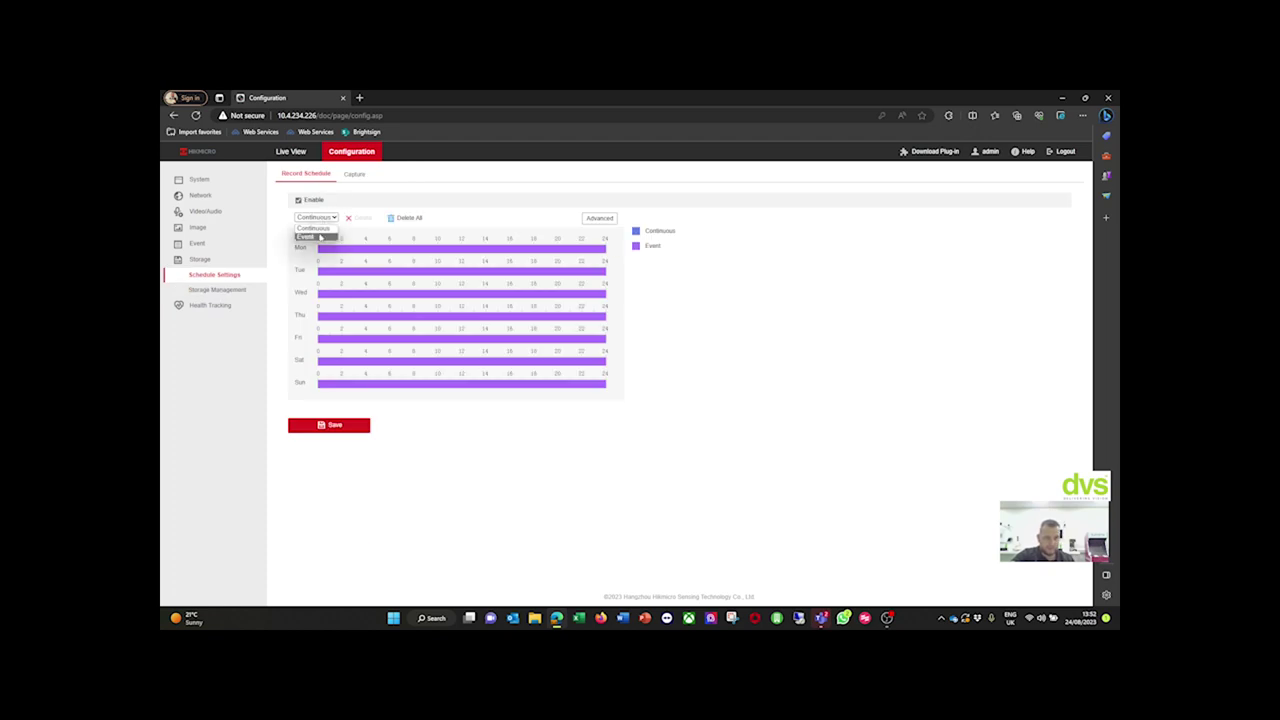
left_click(320, 237)
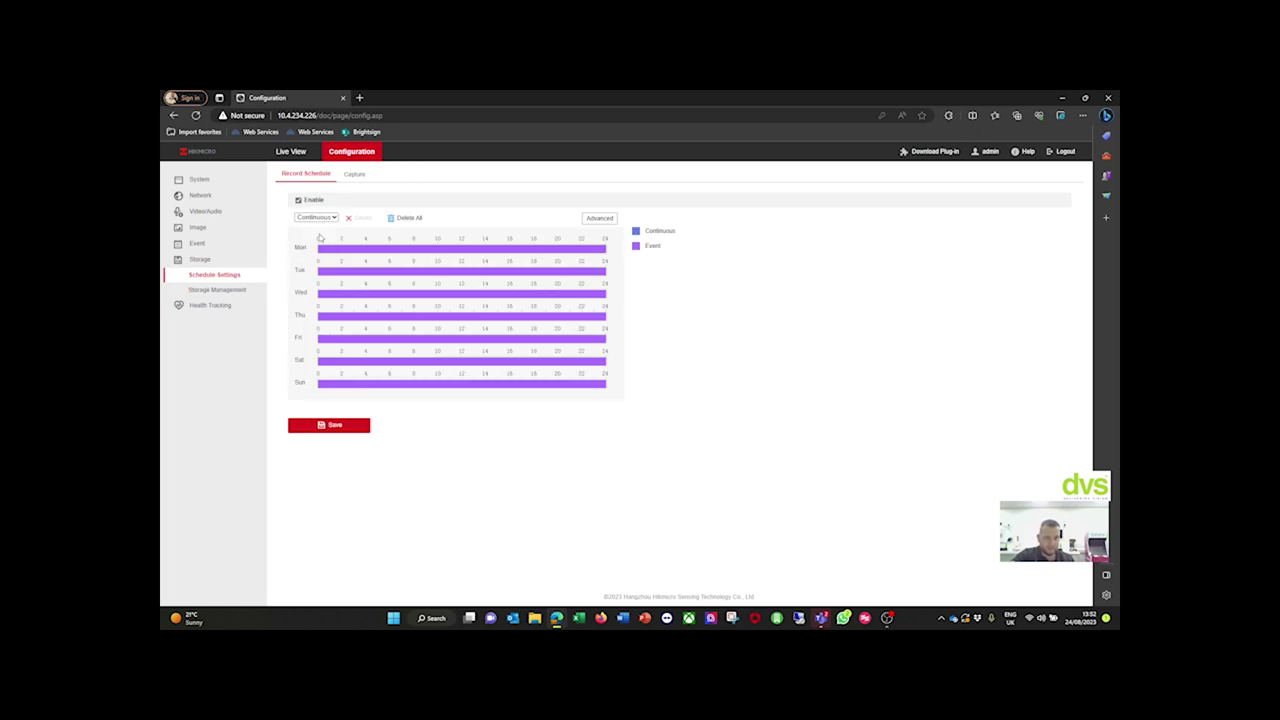
left_click(336, 428)
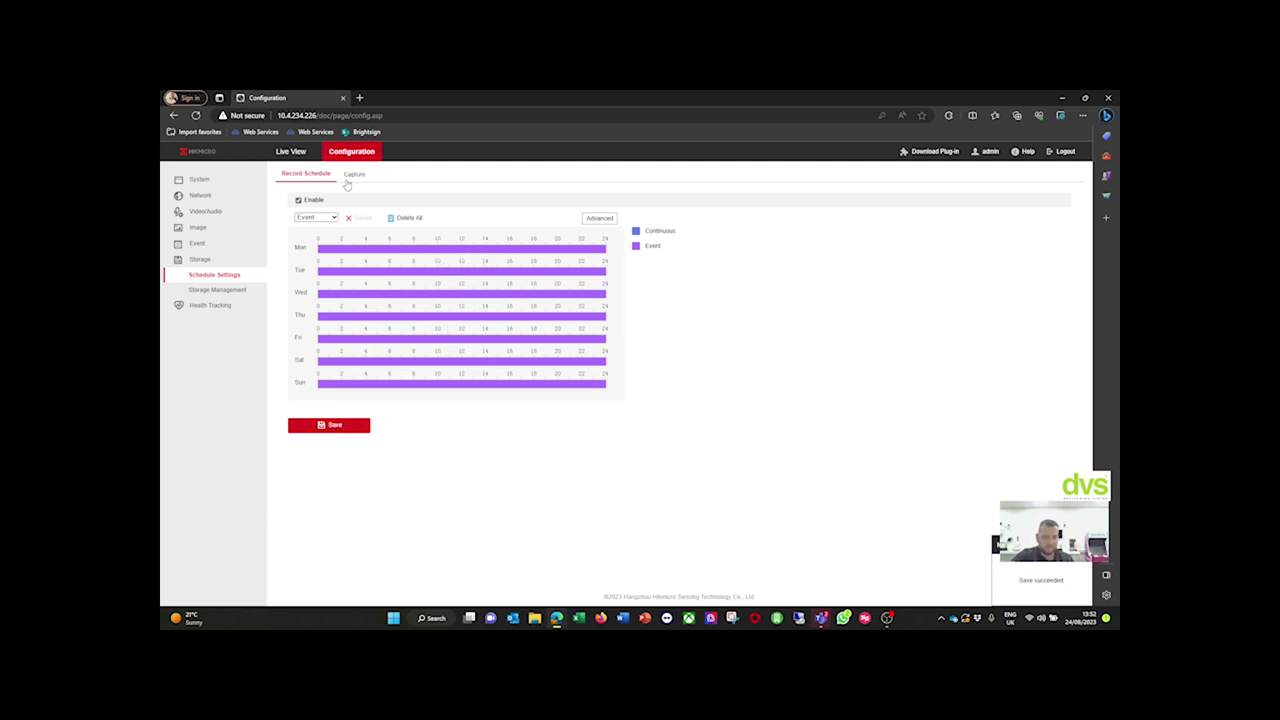
left_click(240, 290)
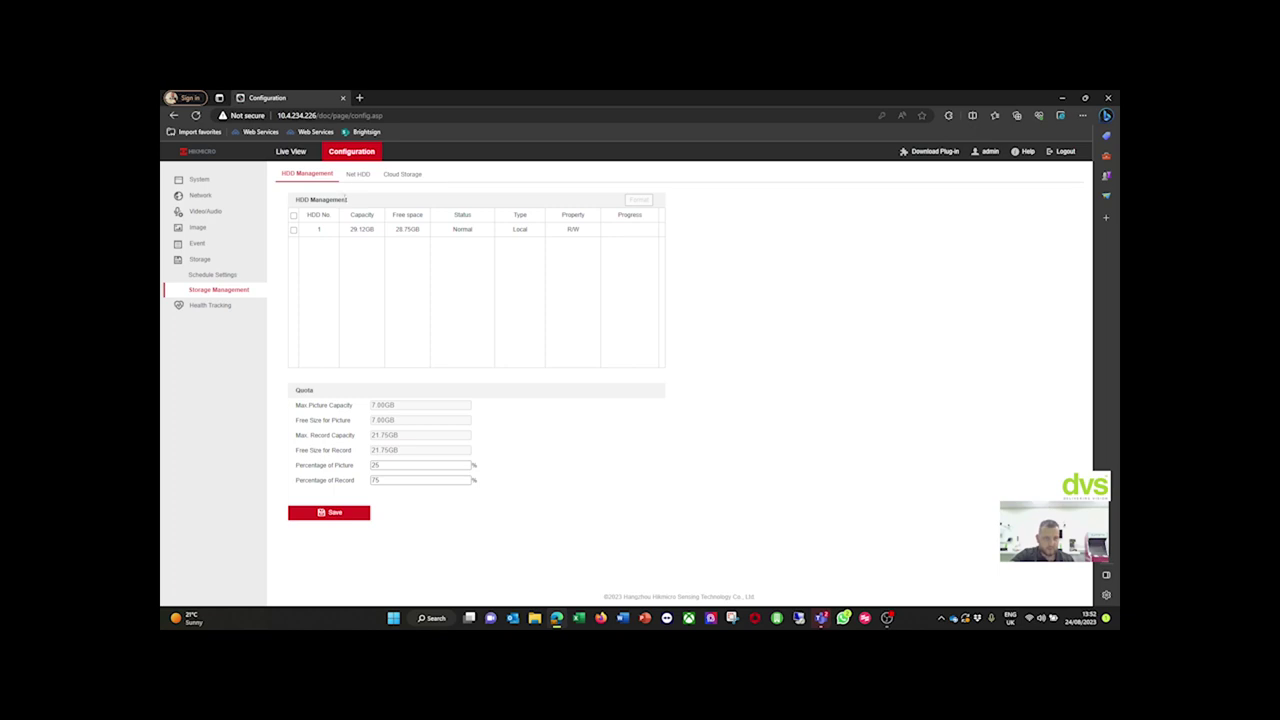
- Show Health Tracking's Rule tab with its empty rule list above the DVS DEMO ROOM preview
left_click(224, 307)
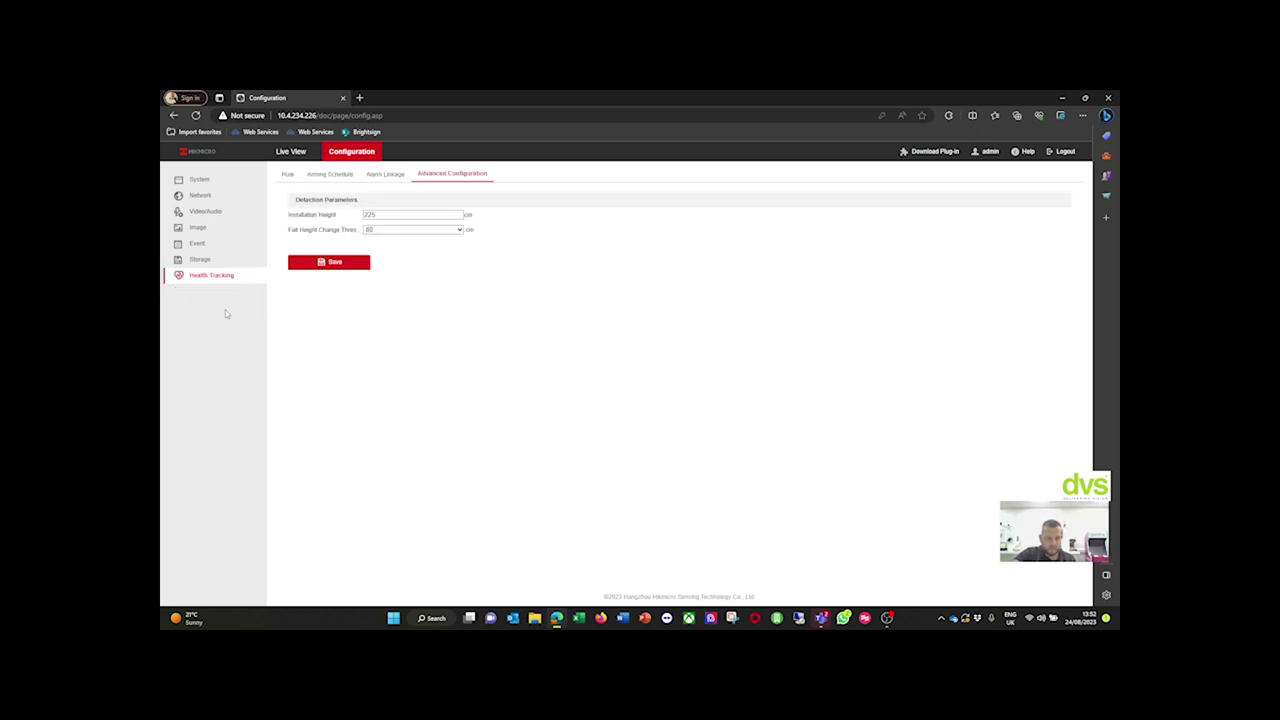
left_click(288, 175)
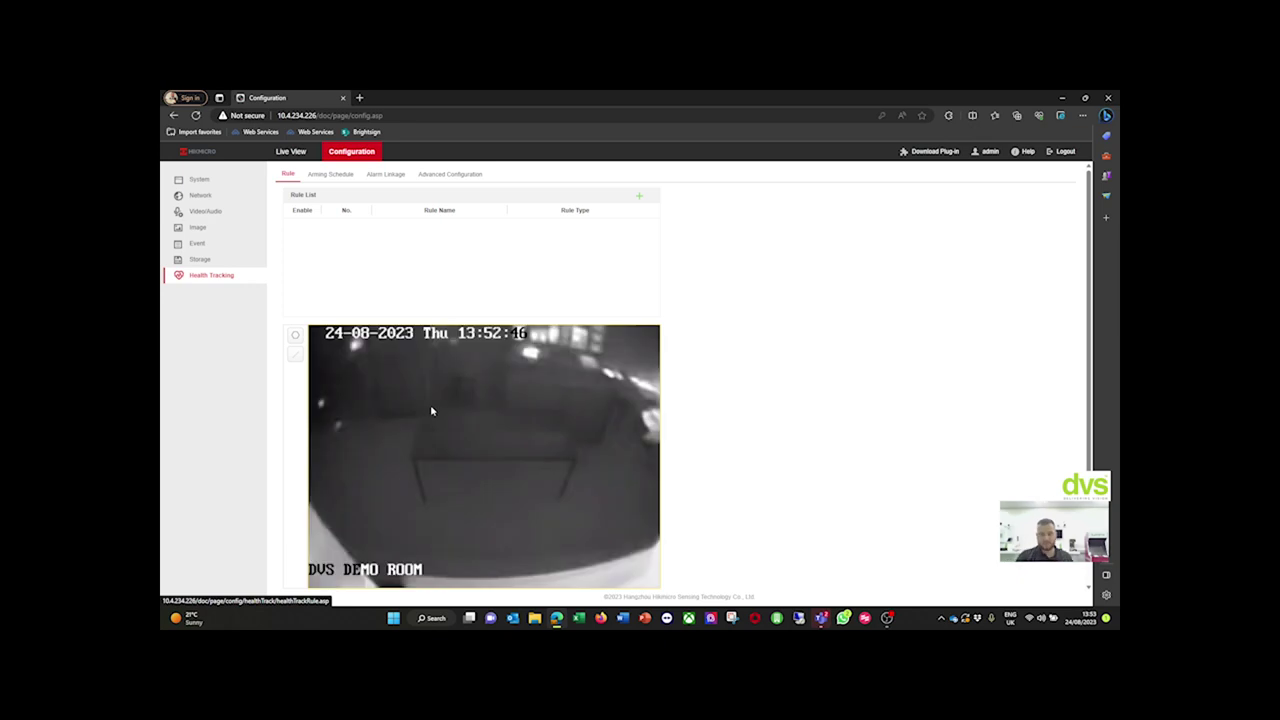
left_click(639, 196)
left_click(617, 228)
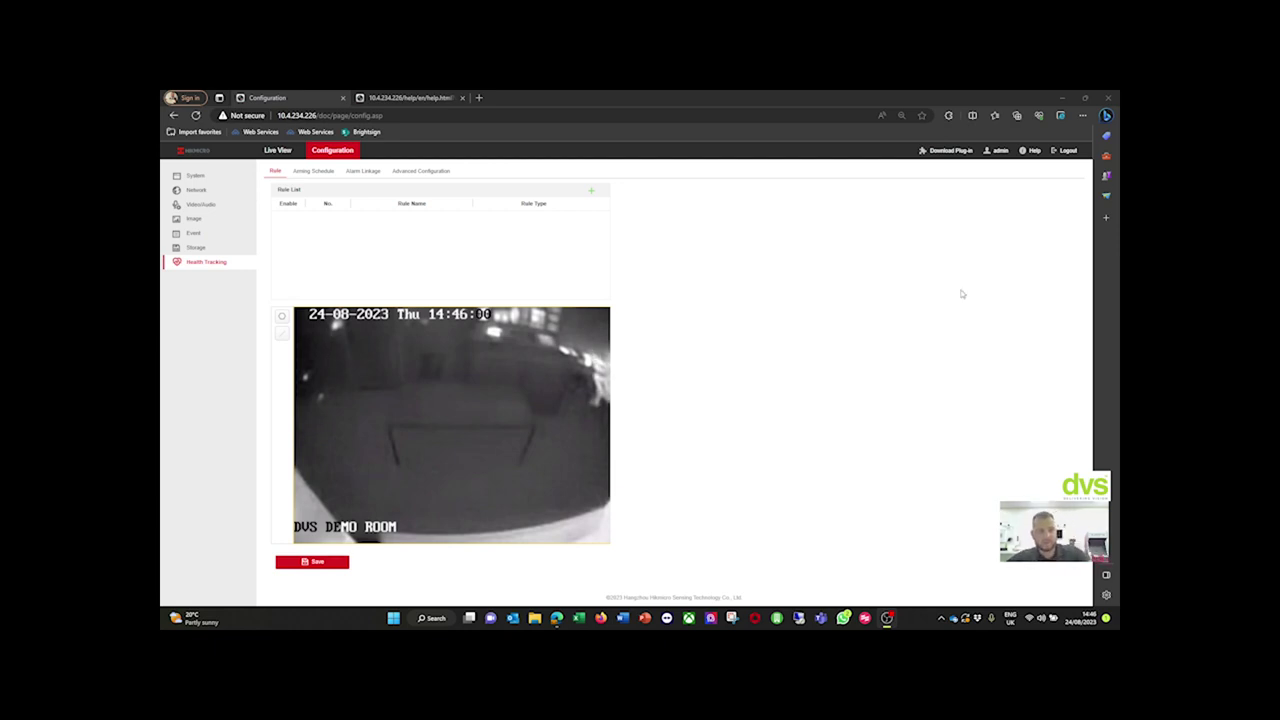
- Outline a detection area over the room floor, save it, and add an empty rule 1
left_click(280, 316)
left_click_drag(328, 379, 550, 371)
left_click(550, 371)
left_click(585, 517)
left_click(326, 522)
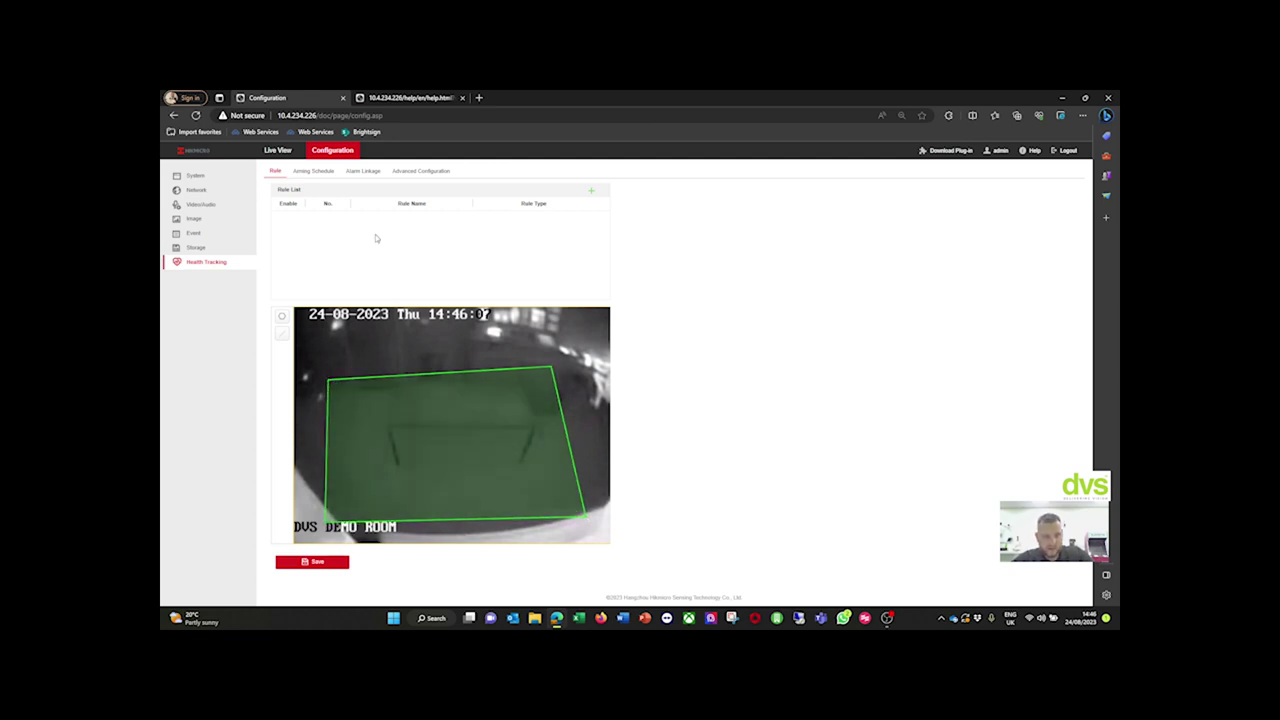
left_click(333, 564)
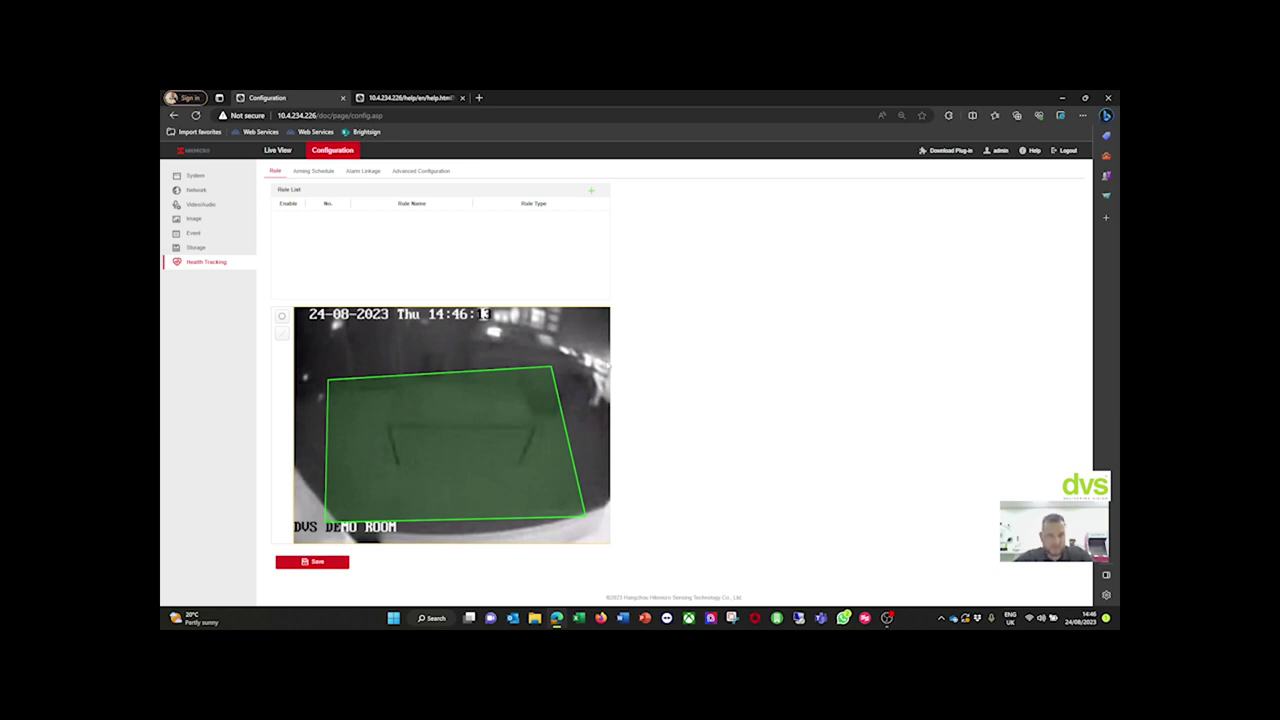
left_click(590, 191)
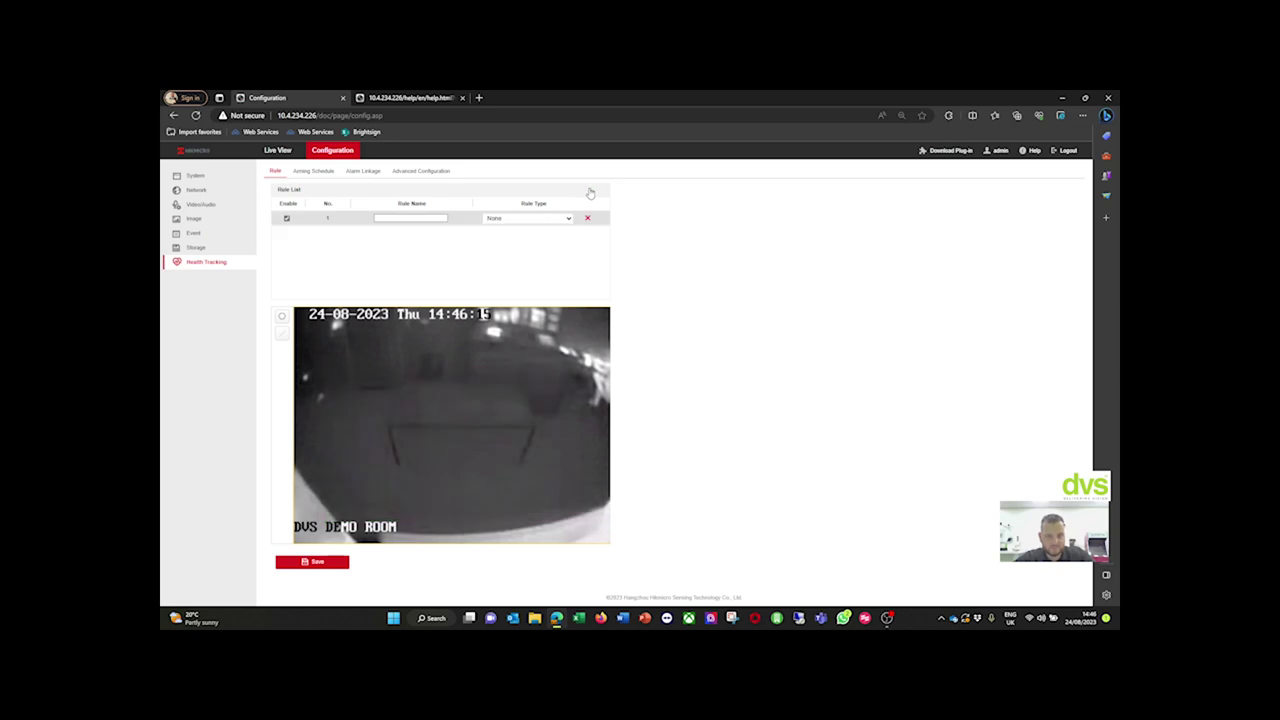
- Name rule 1 'Fall down', set its type to Fall Down with a 10 s duration, and save
left_click(443, 217)
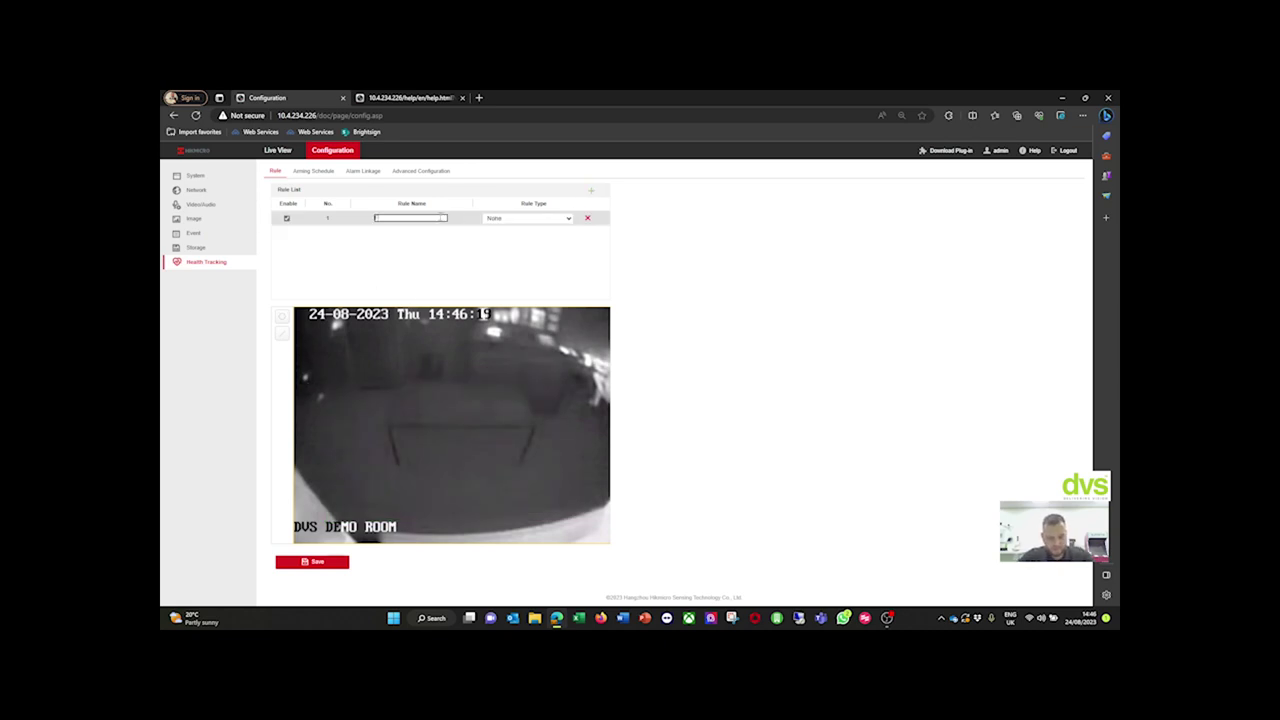
type("Fall down")
left_click(528, 218)
left_click(520, 263)
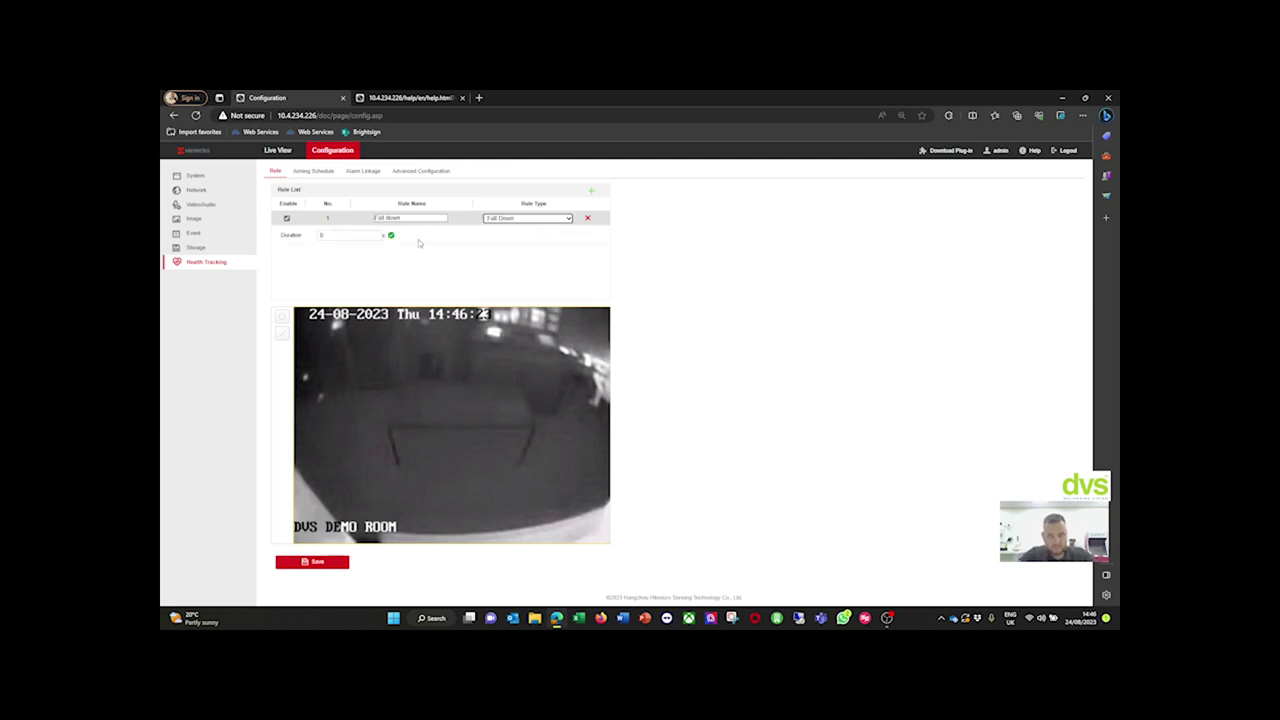
left_click(318, 235)
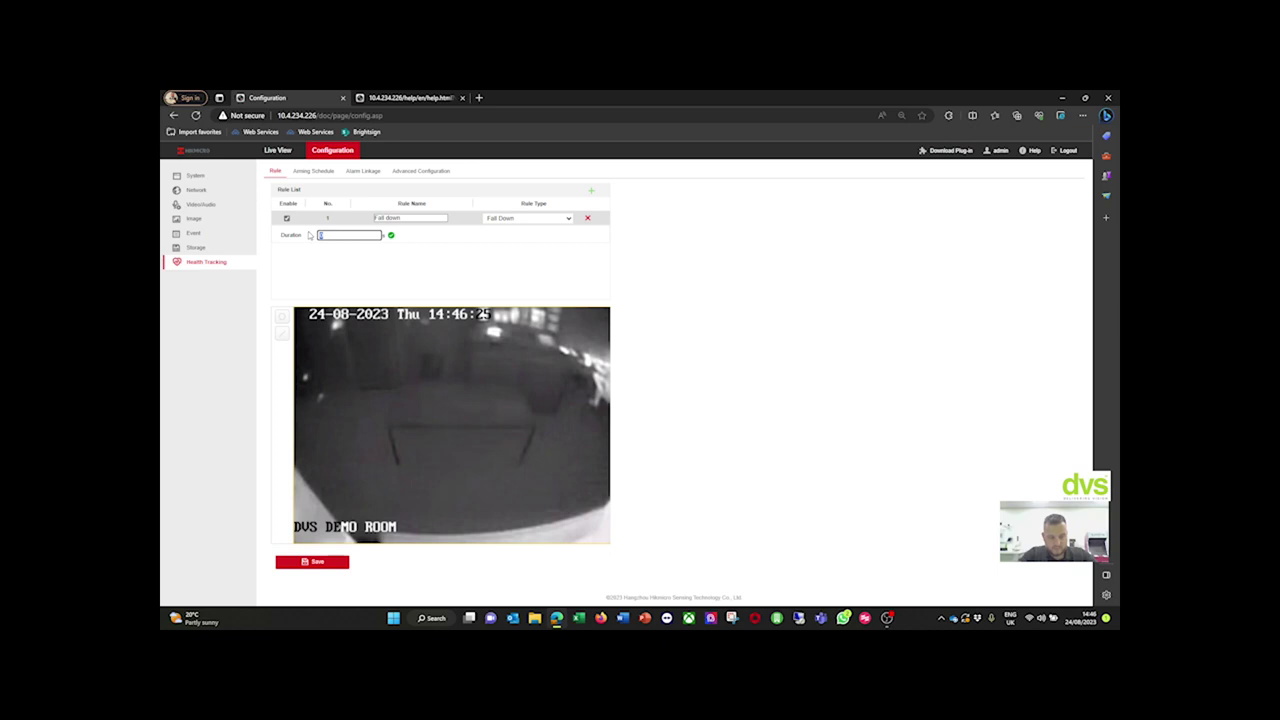
left_click(356, 272)
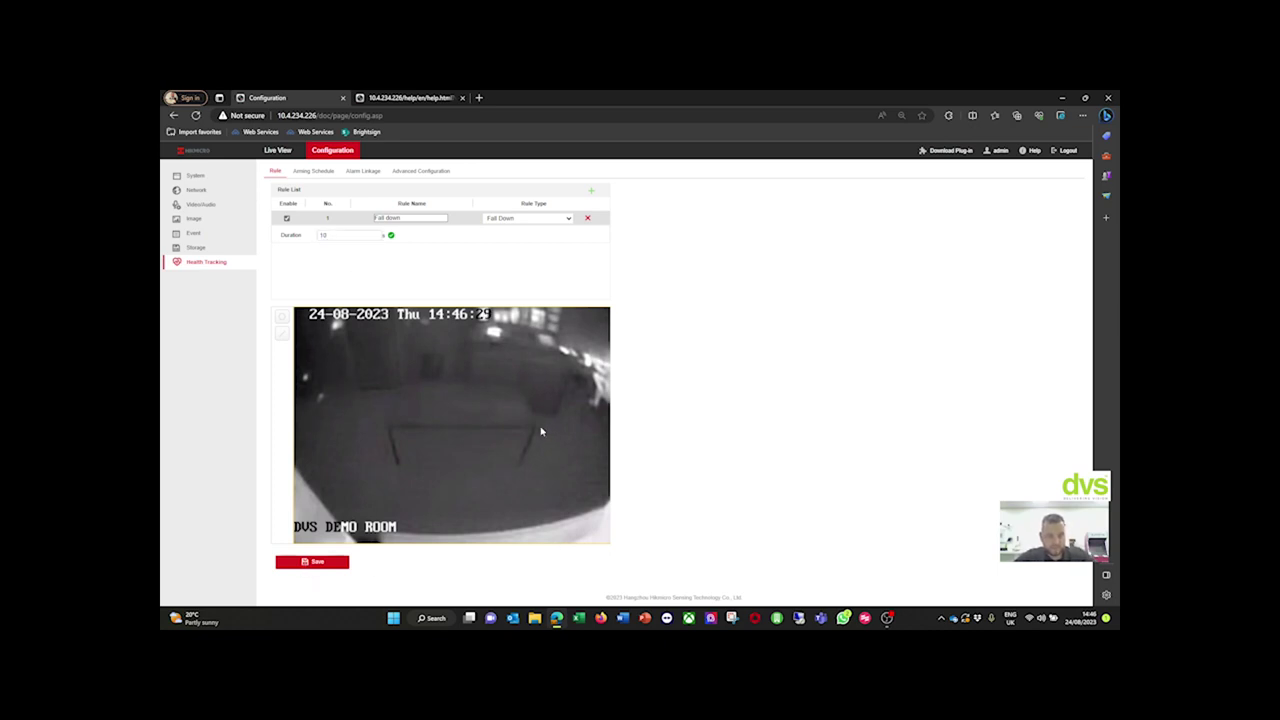
left_click(372, 426)
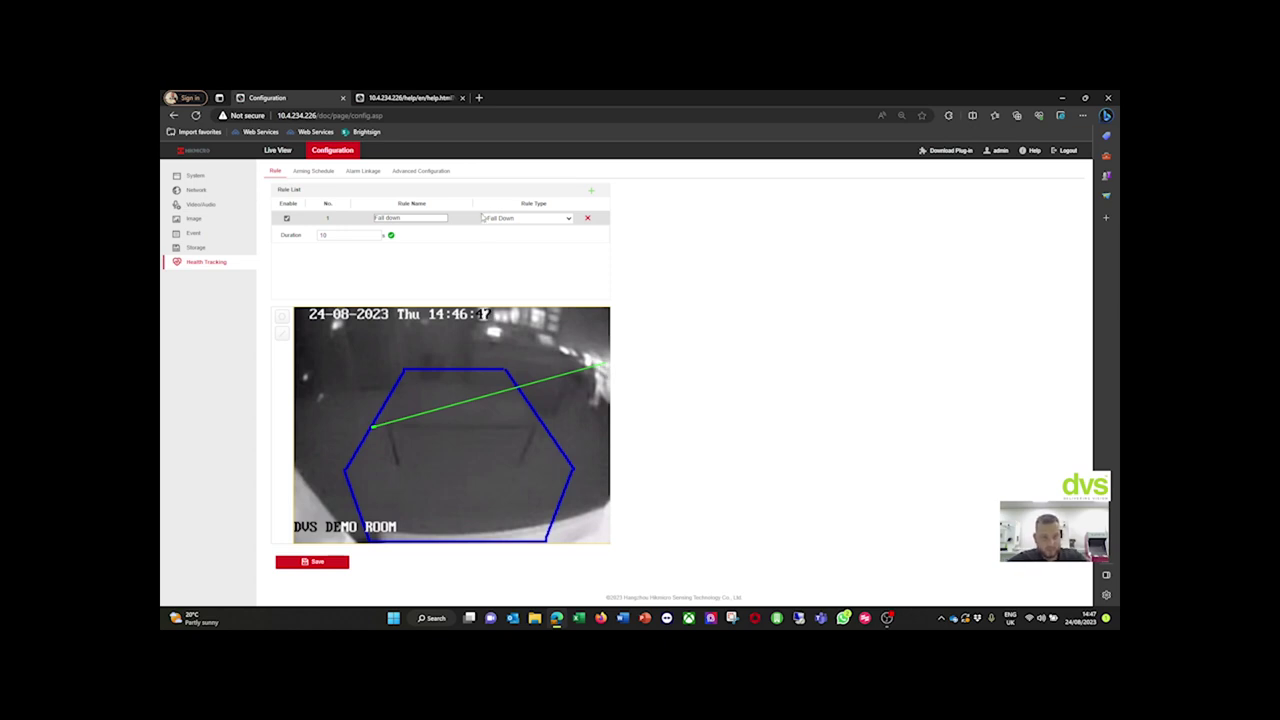
- Add Upload to FTP/Memory Card to the Fall down rule's alarm linkage and save
left_click(312, 171)
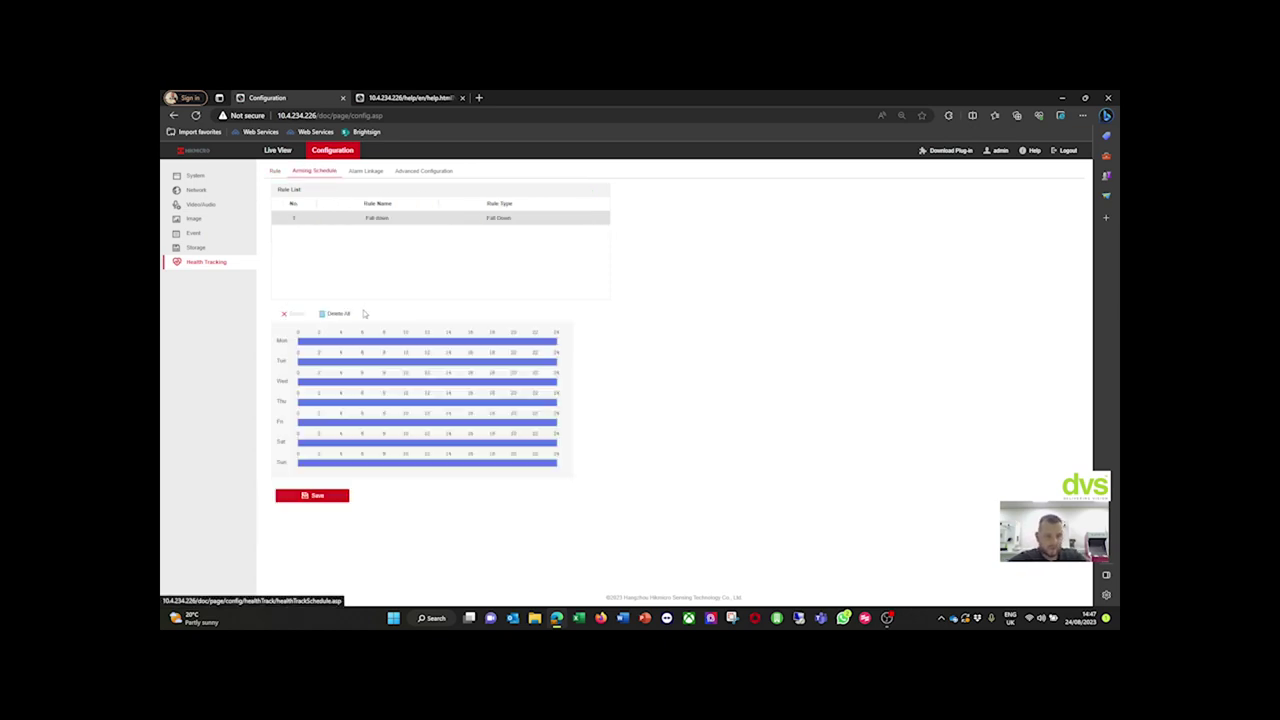
left_click(365, 172)
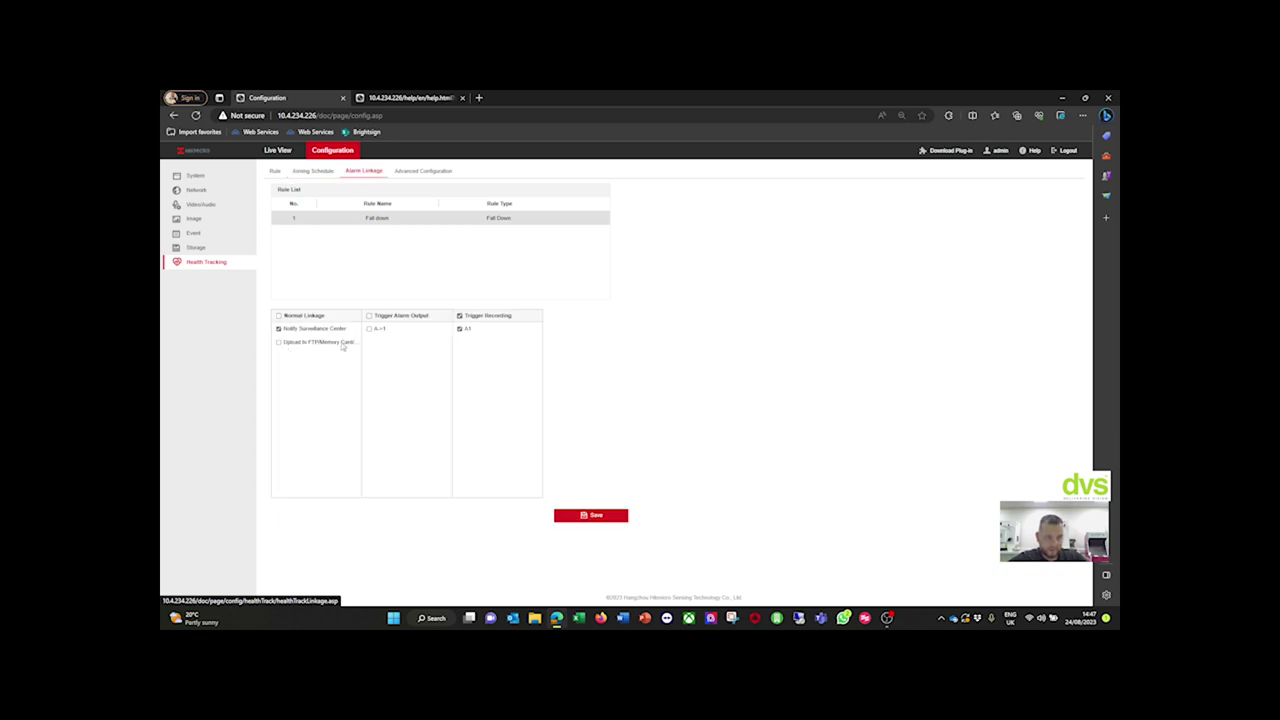
left_click(280, 342)
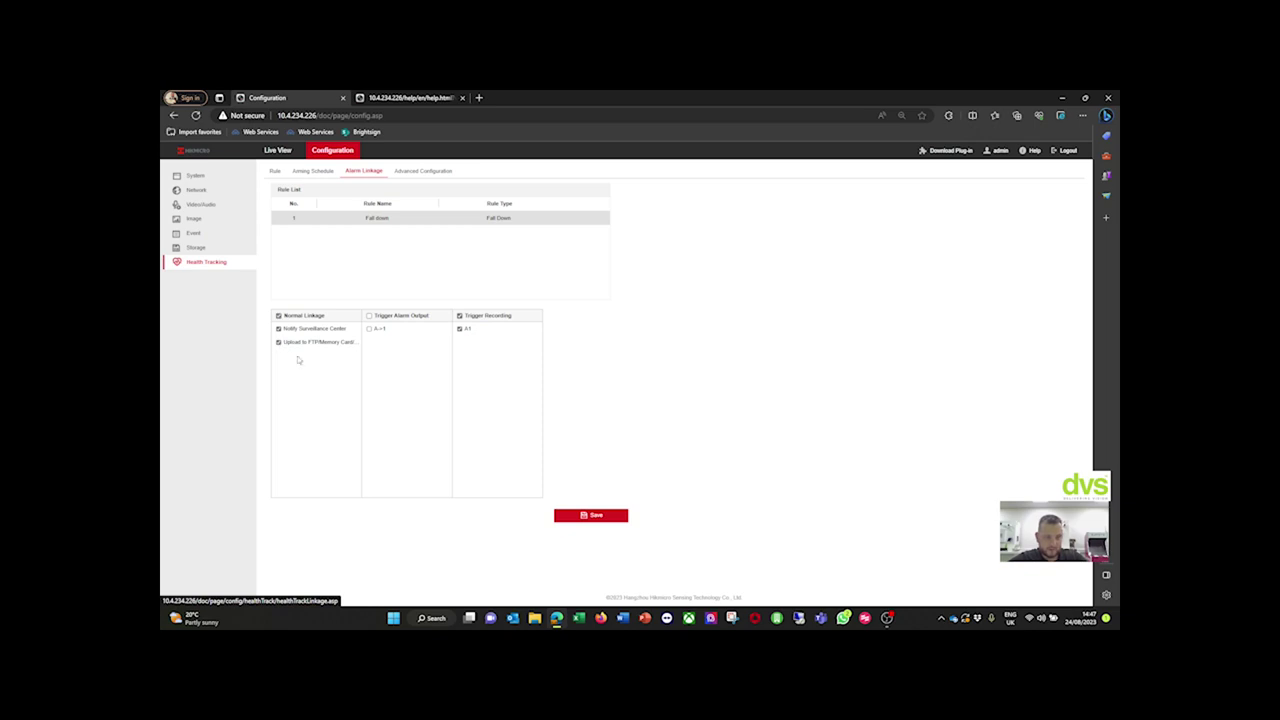
left_click(565, 516)
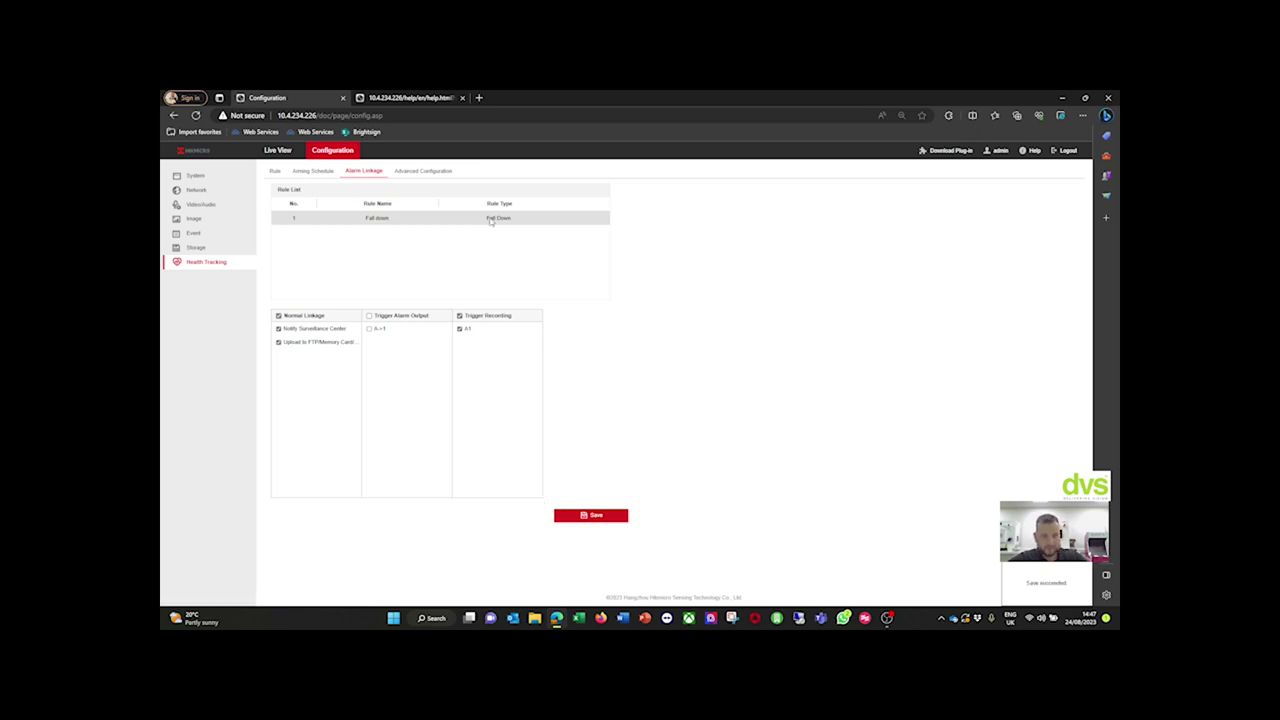
left_click(405, 172)
- Enter a 225 cm installation height and leave the fall height change threshold at 80 cm
left_click(368, 210)
left_click_drag(368, 210, 344, 218)
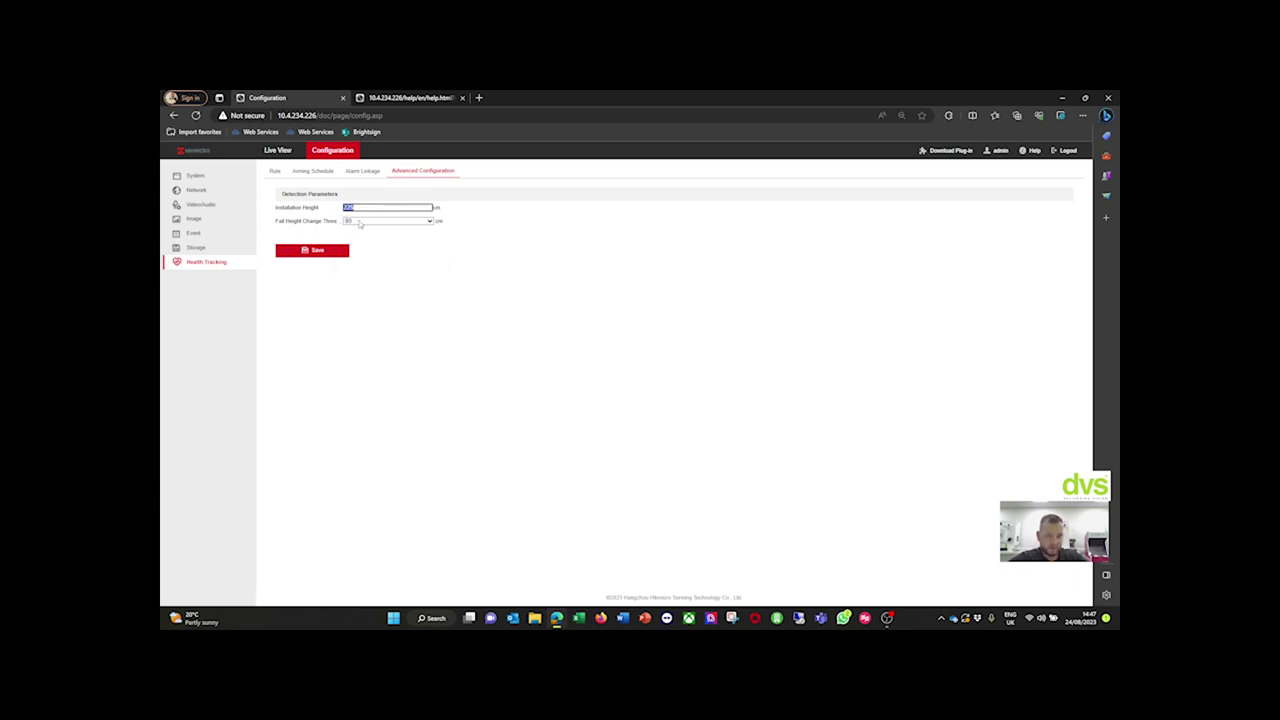
left_click(358, 222)
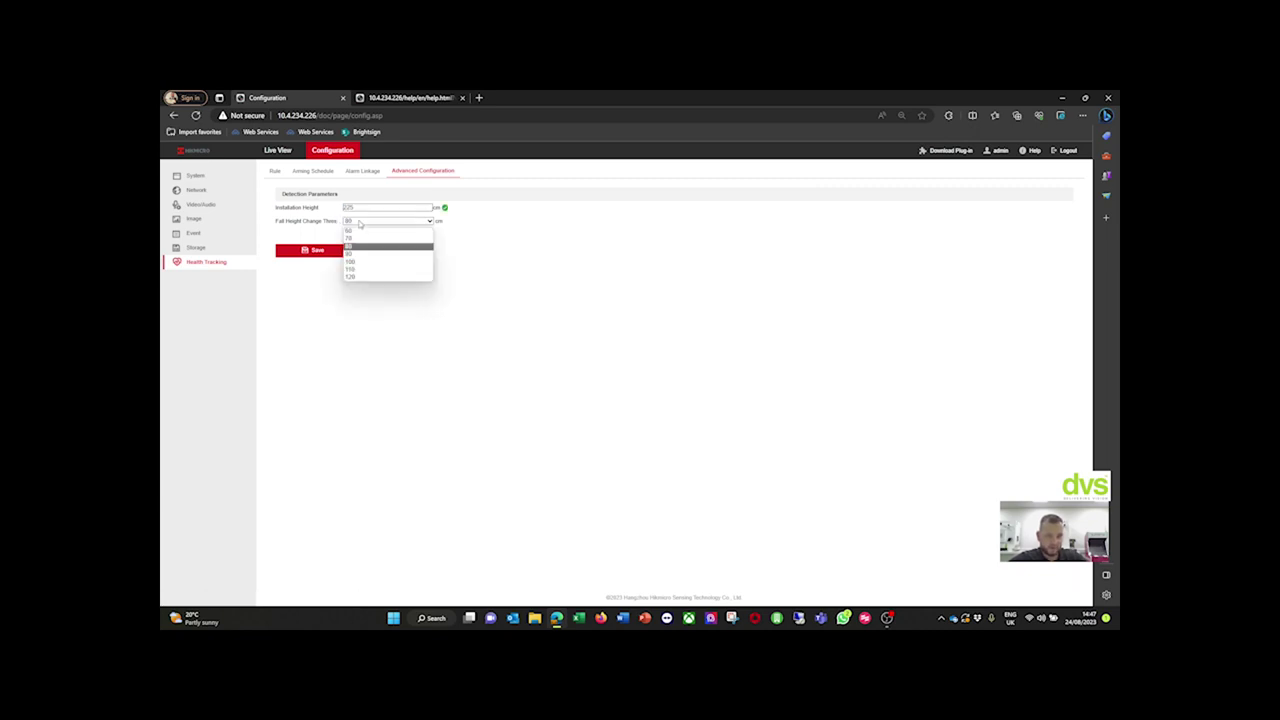
left_click(628, 294)
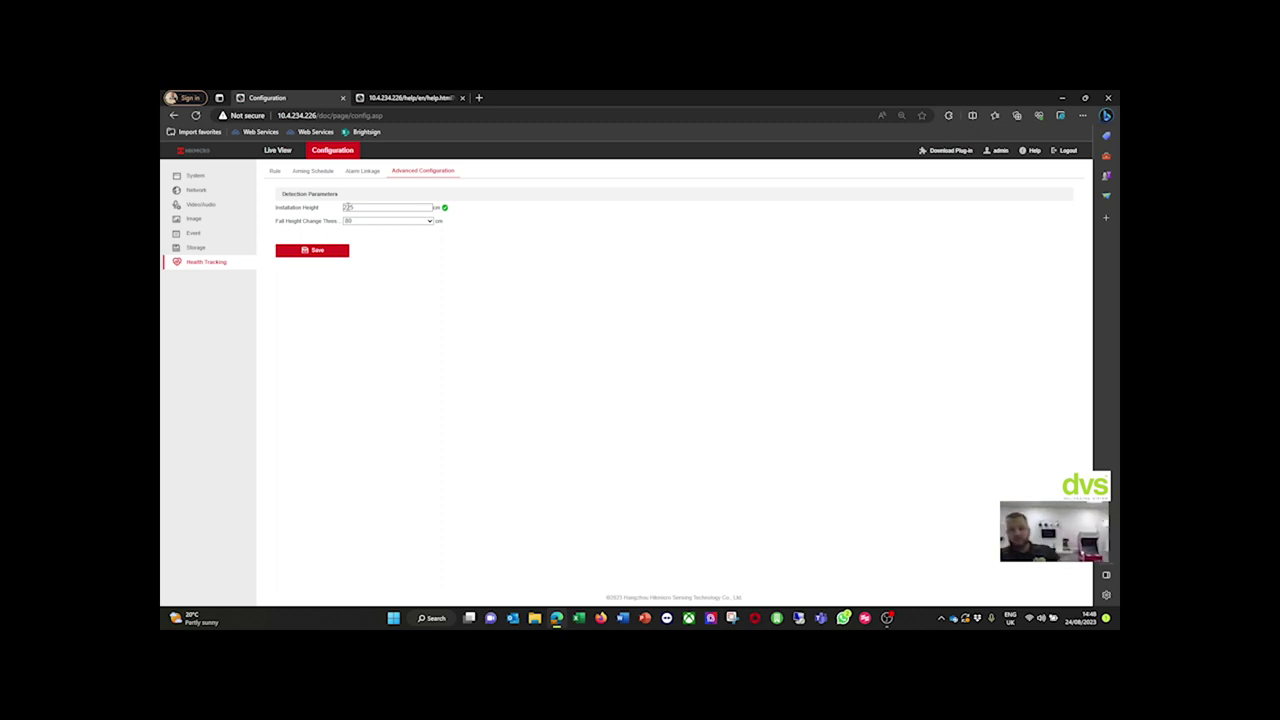
- Add rule 2 as an Out of Room rule named 'Leaving Room'
left_click(274, 172)
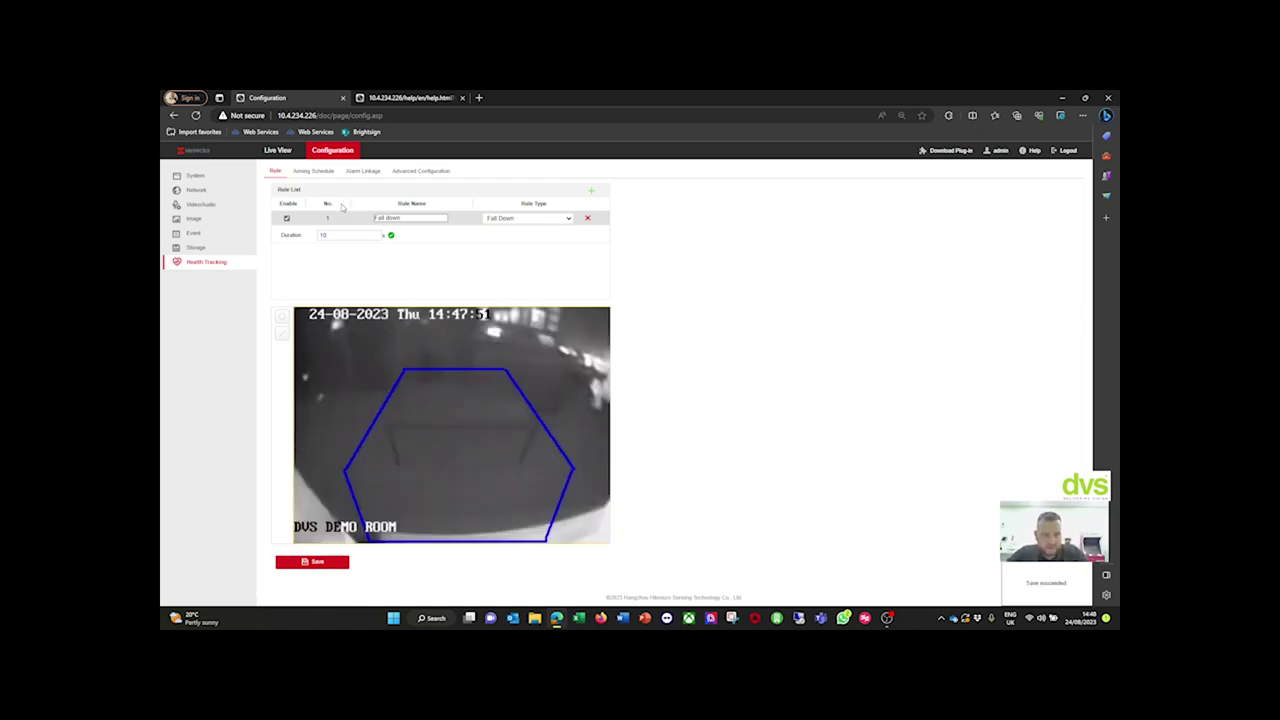
left_click(591, 190)
left_click(556, 232)
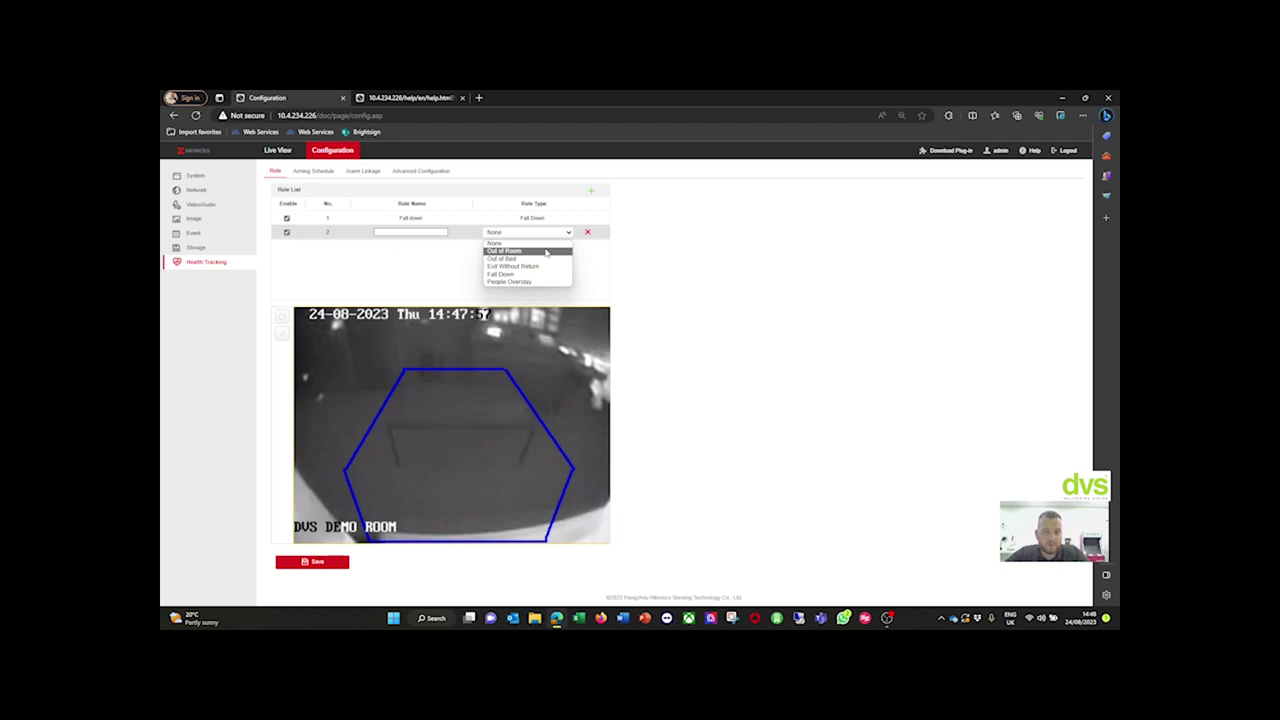
left_click(546, 251)
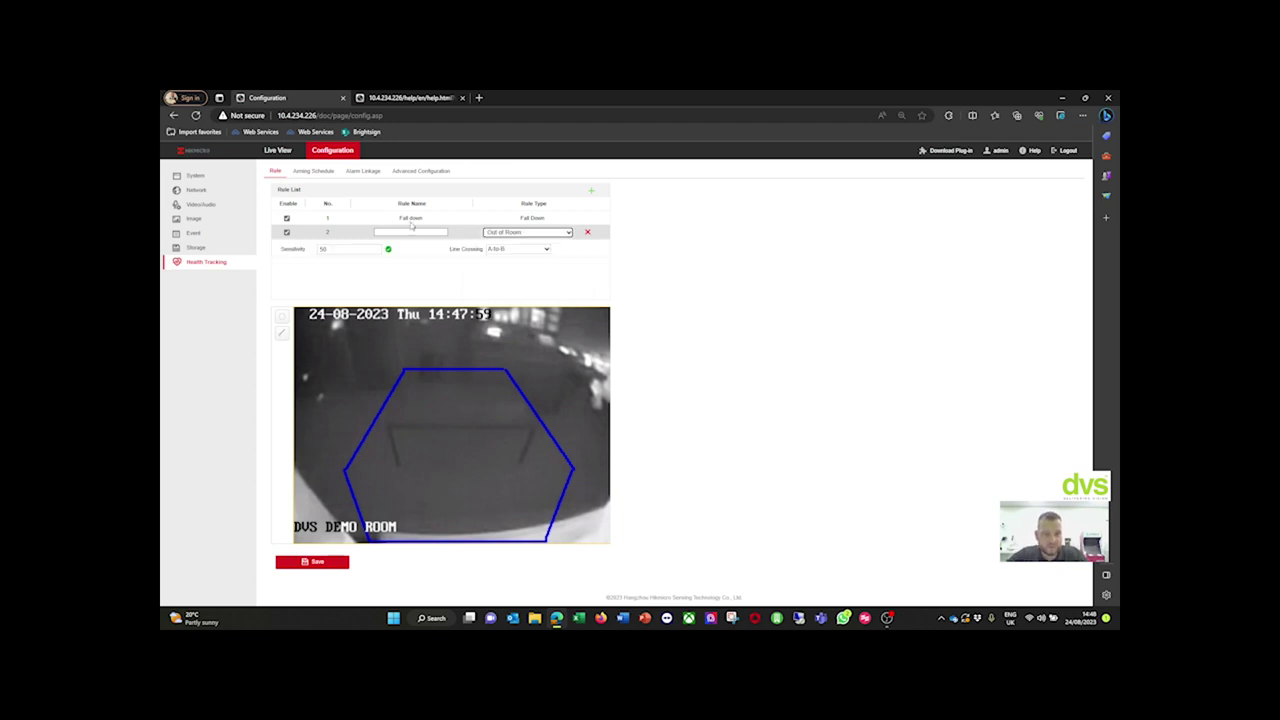
left_click(400, 231)
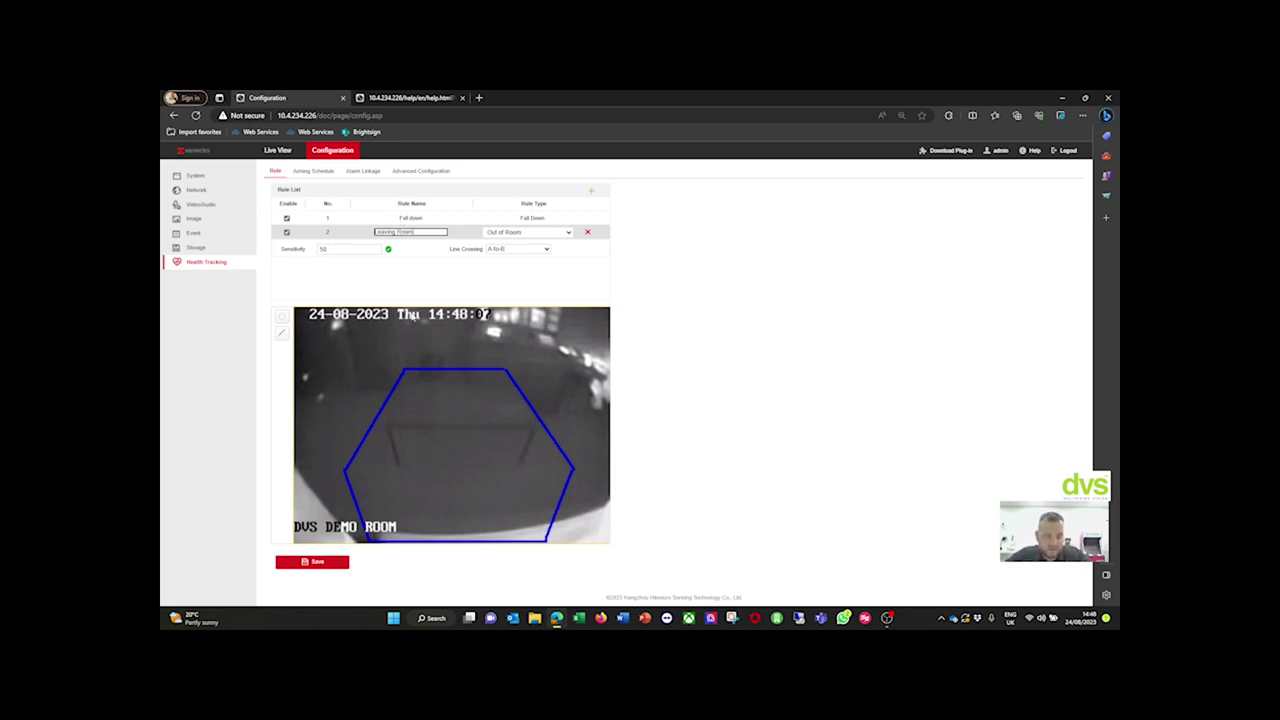
- Draw an A-to-B crossing line near the top of the room view and save the rule
left_click(281, 334)
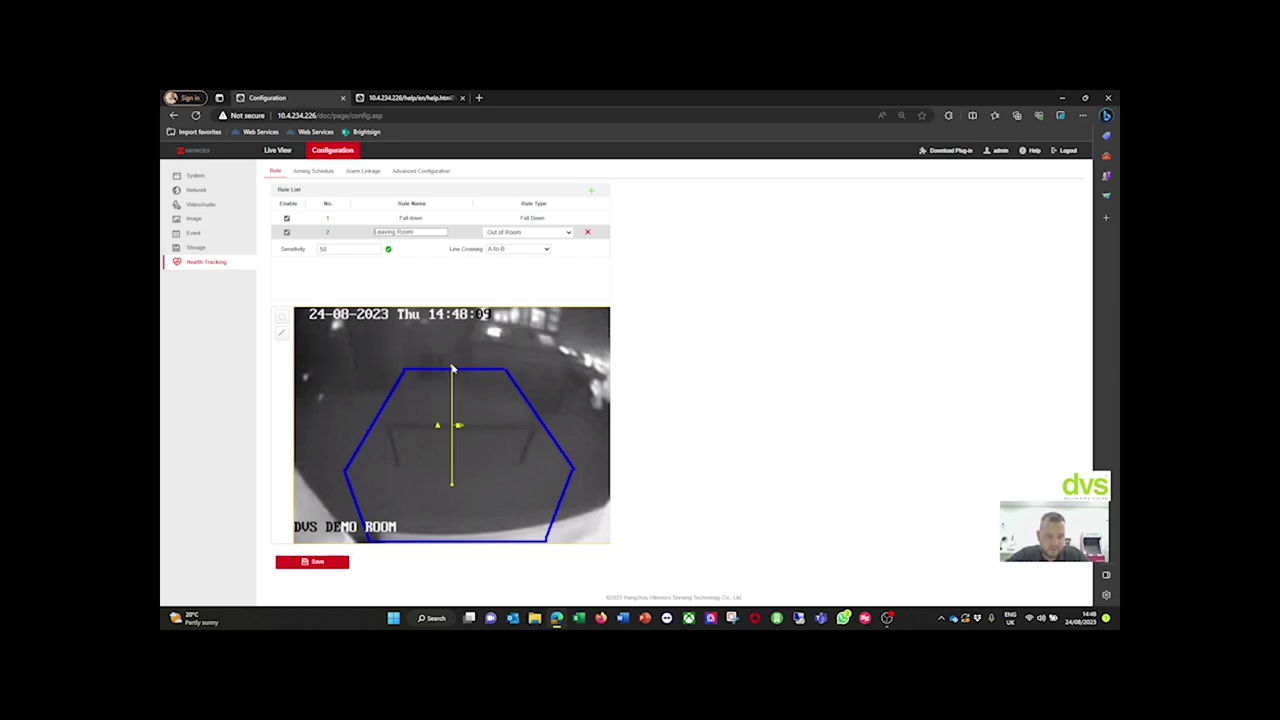
left_click_drag(451, 369, 337, 360)
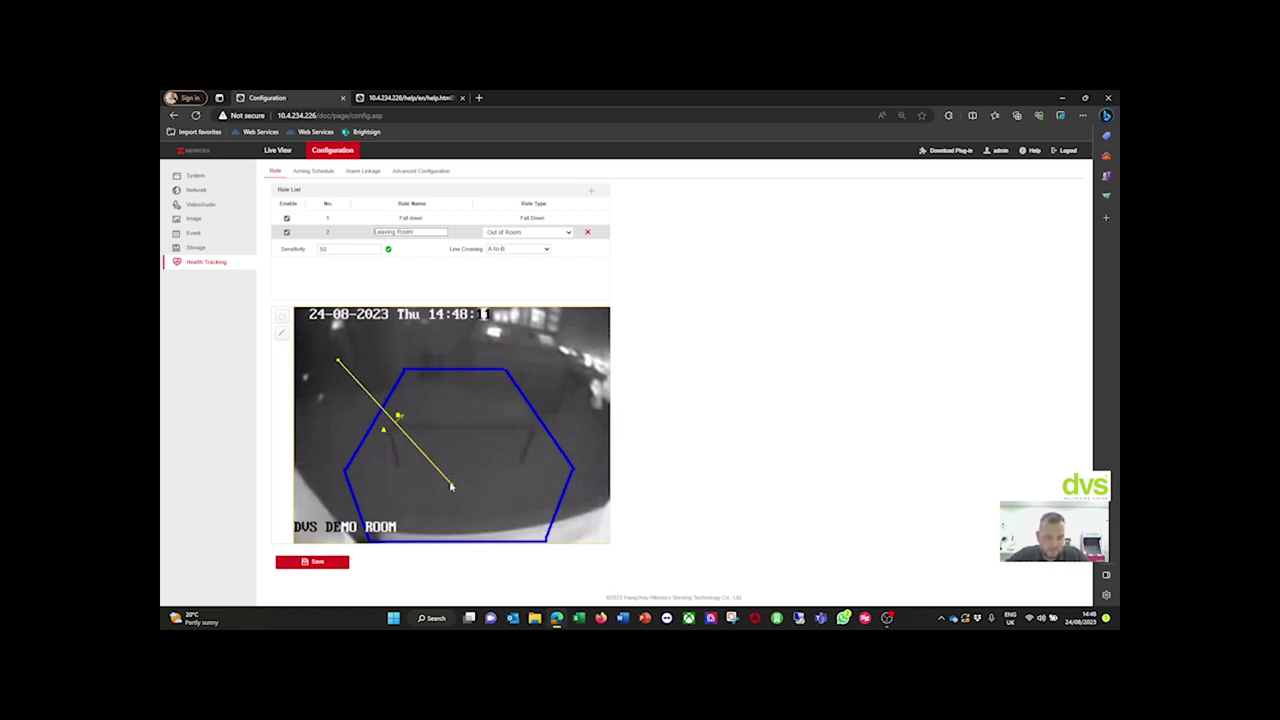
left_click_drag(451, 487, 375, 351)
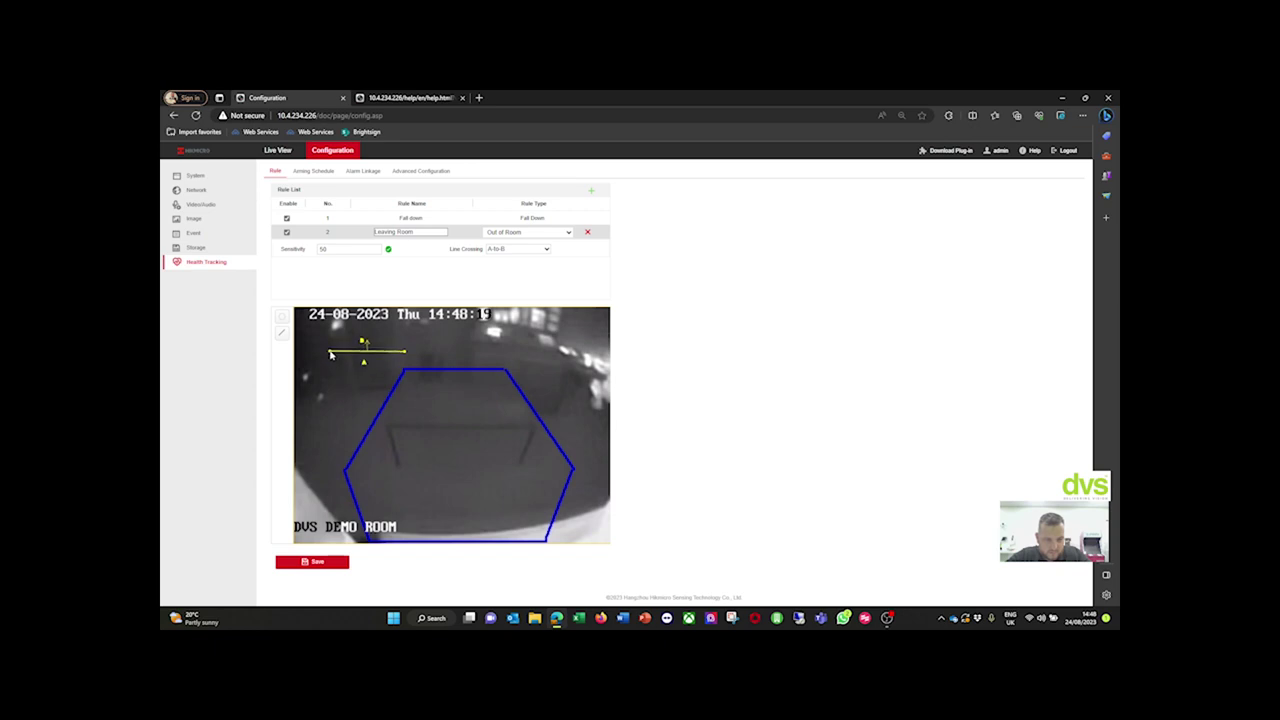
left_click(316, 562)
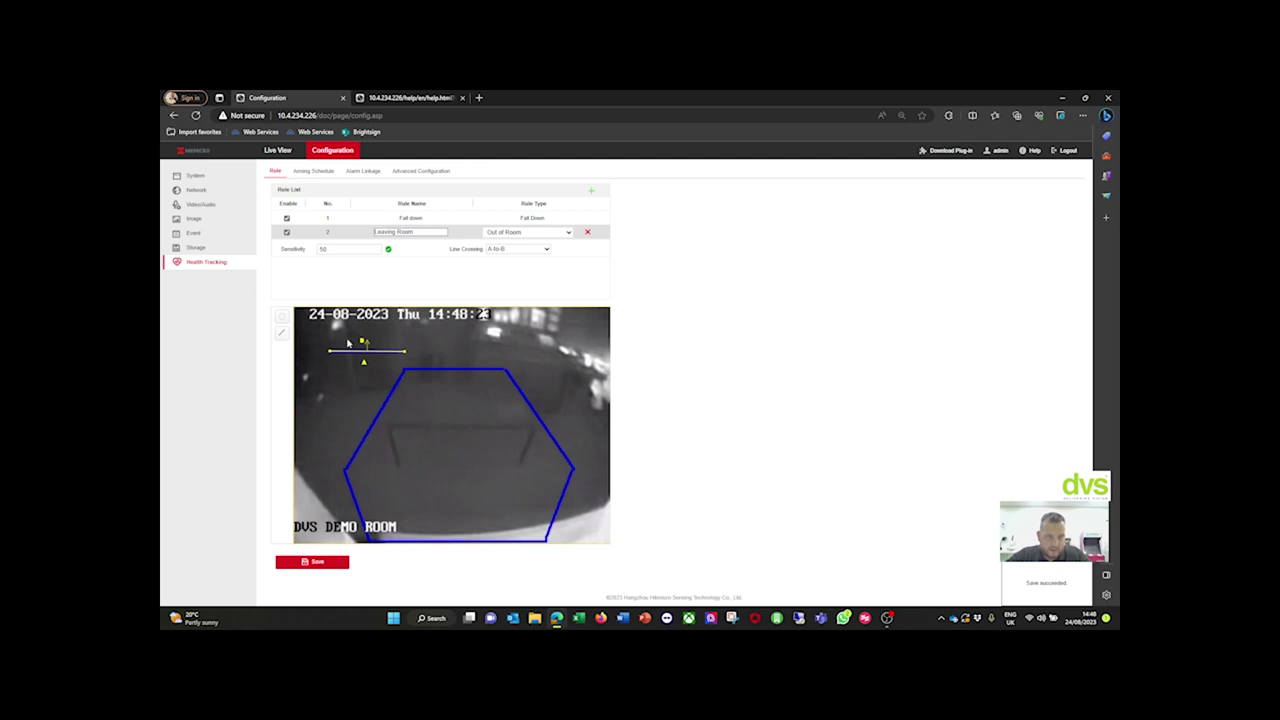
left_click(352, 171)
- Enable Normal Linkage and FTP/memory card upload for Leaving Room and save
left_click(305, 235)
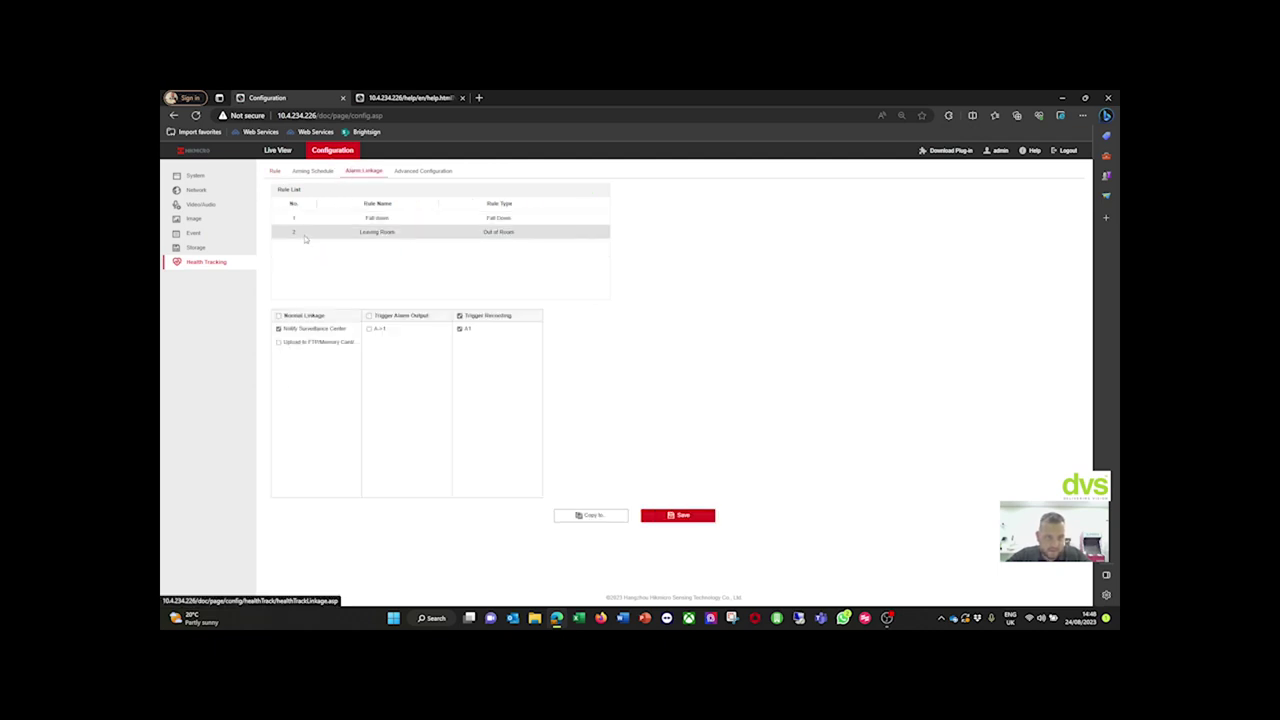
left_click(279, 342)
left_click(700, 524)
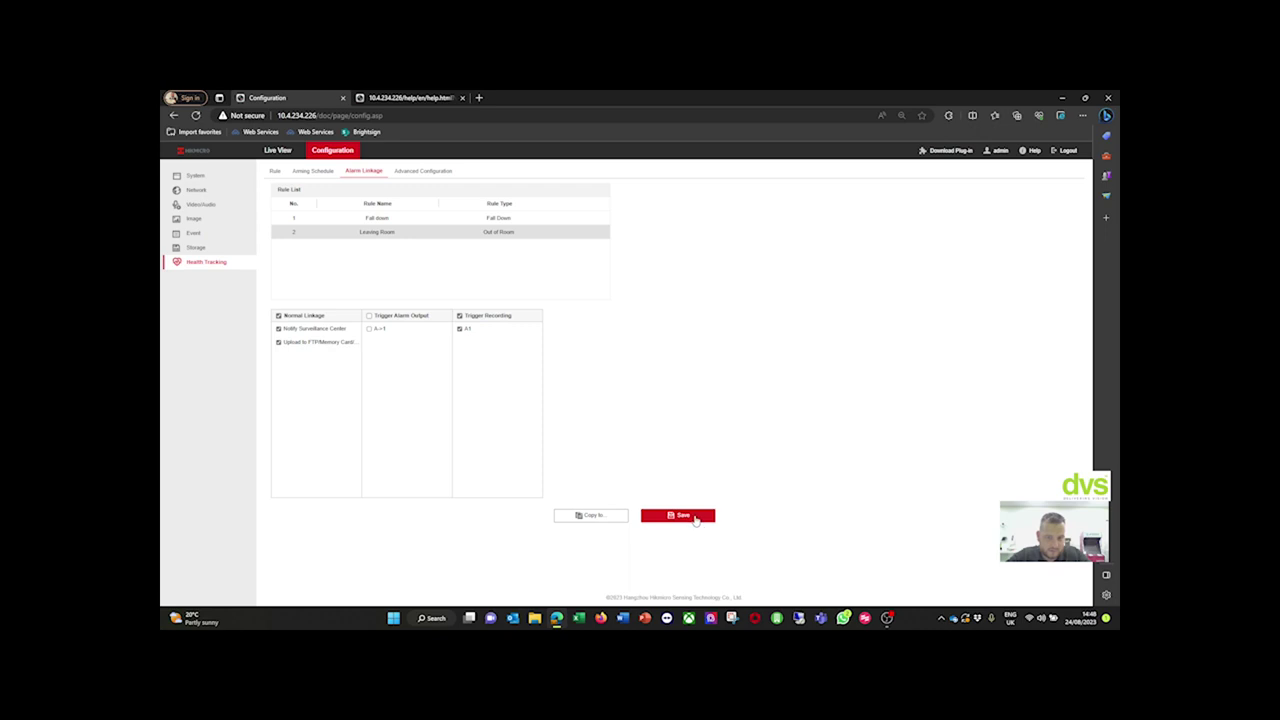
left_click(285, 175)
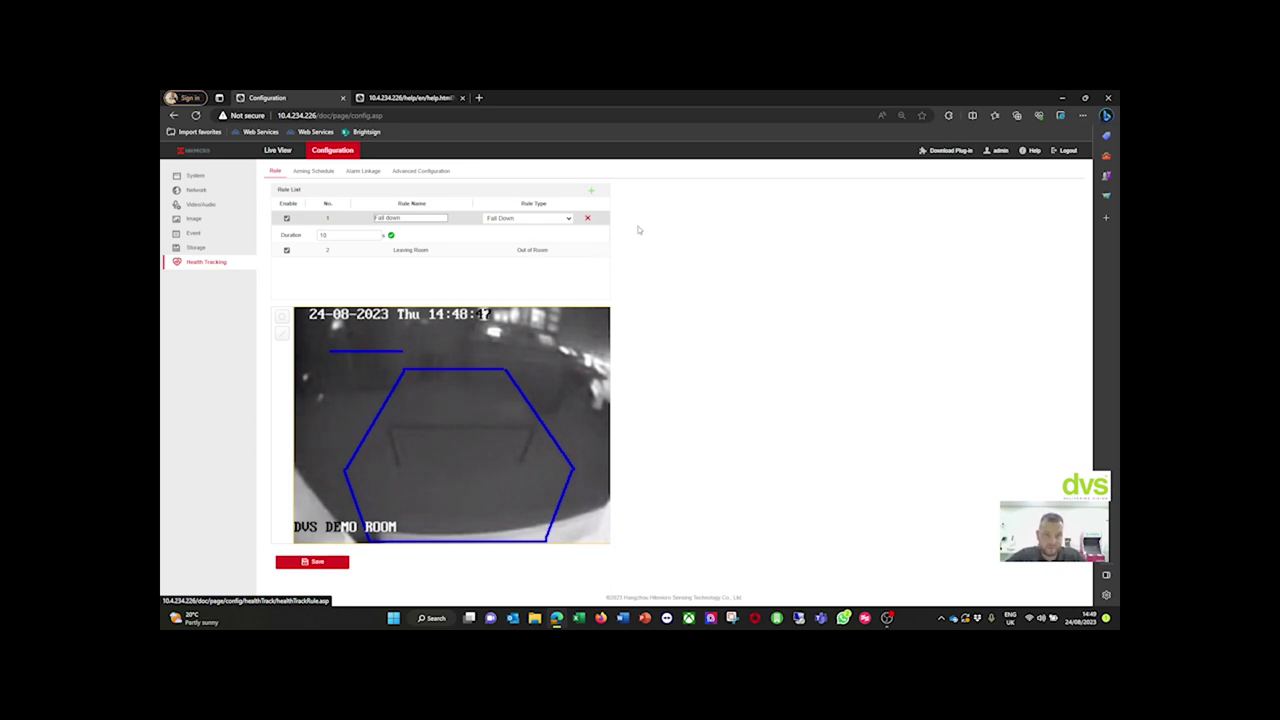
- Add rule 3 and, after trying Exit Without Return and People Overstay, make it Out of Bed (sensitivity 50)
left_click(591, 191)
left_click(532, 247)
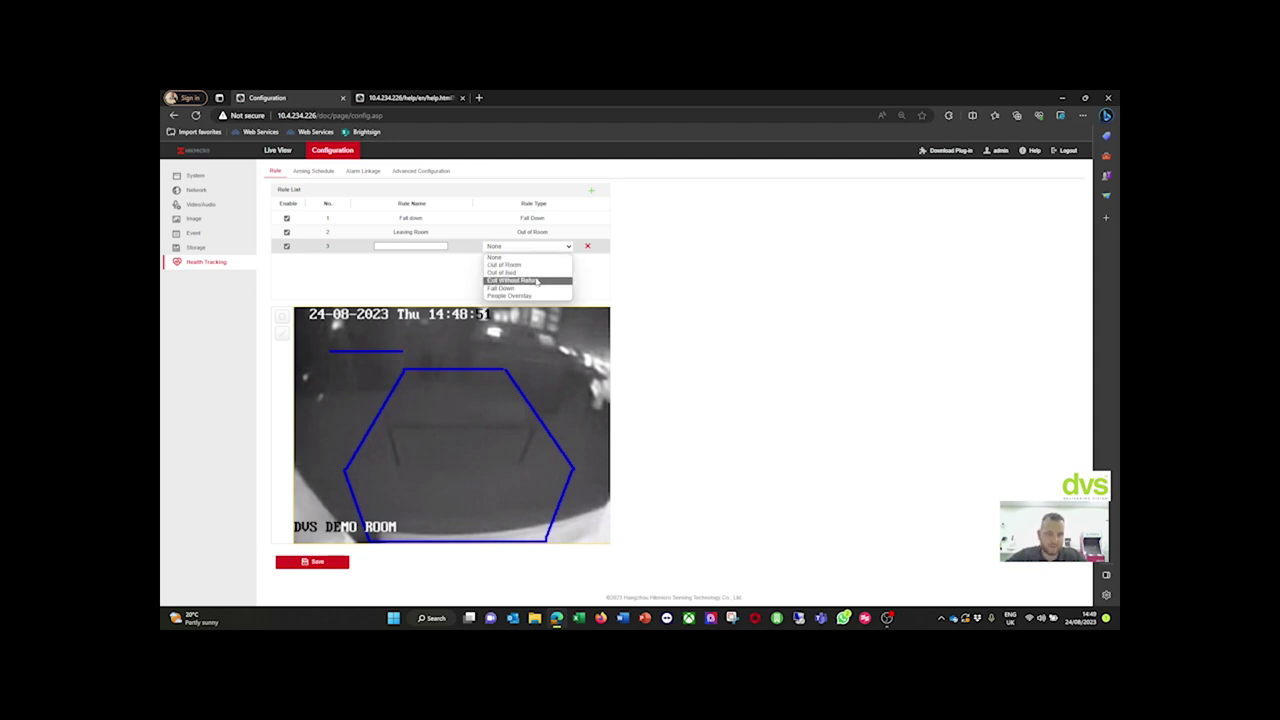
left_click(537, 282)
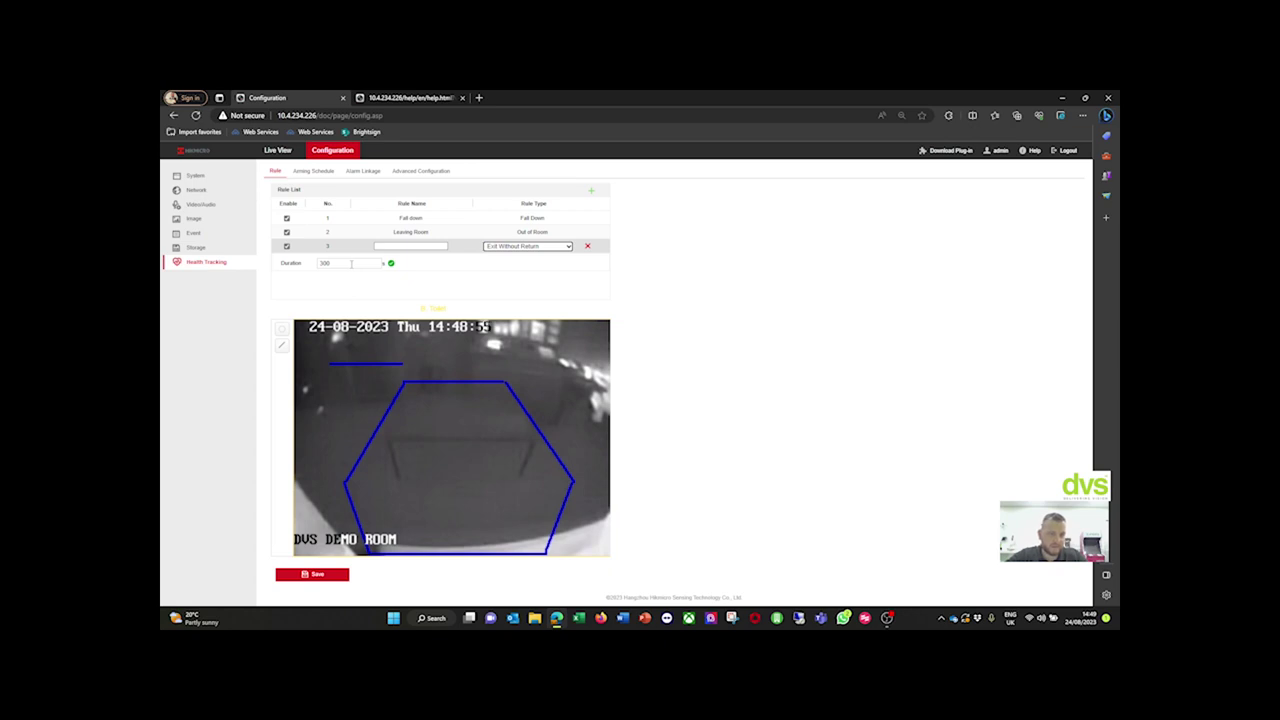
left_click(569, 247)
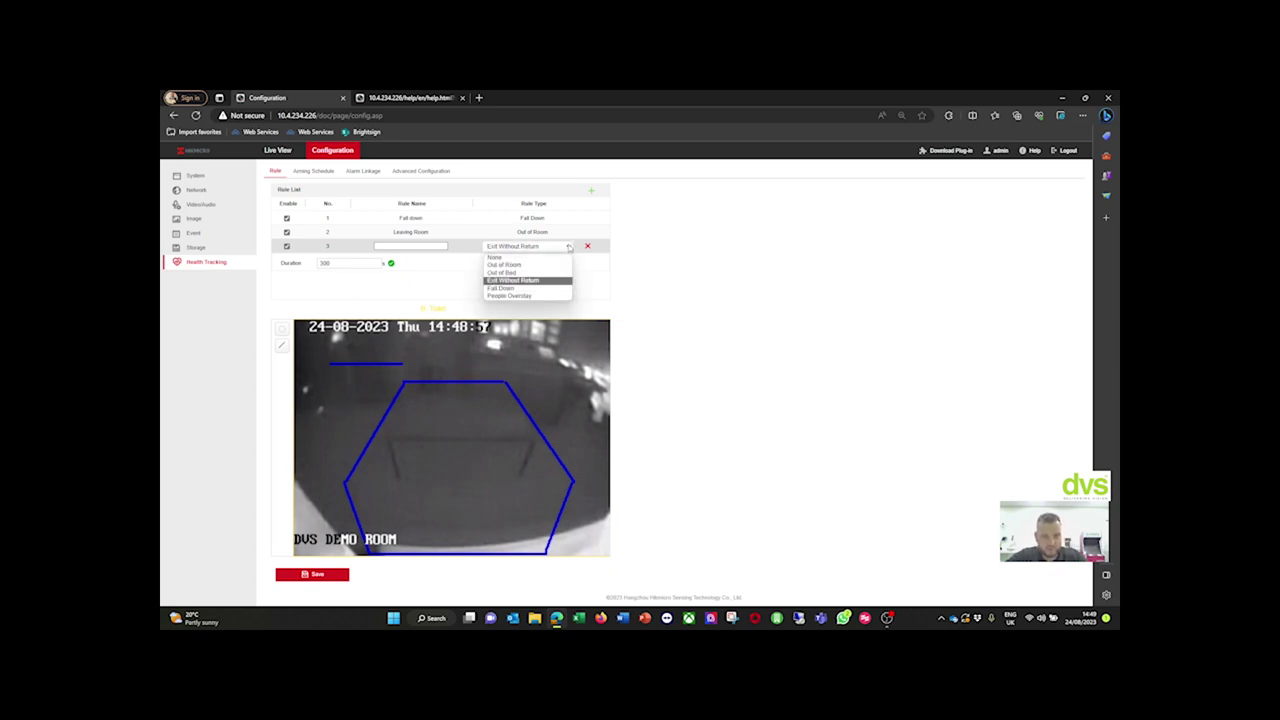
left_click(525, 296)
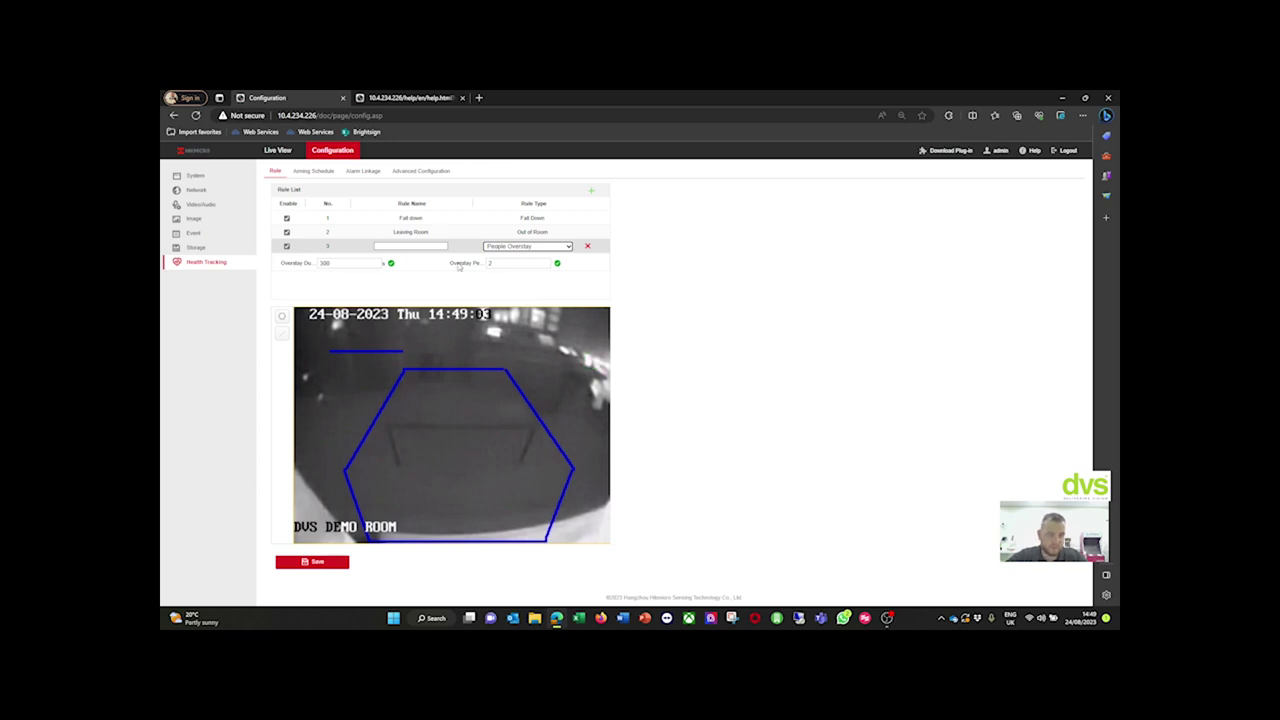
left_click(569, 248)
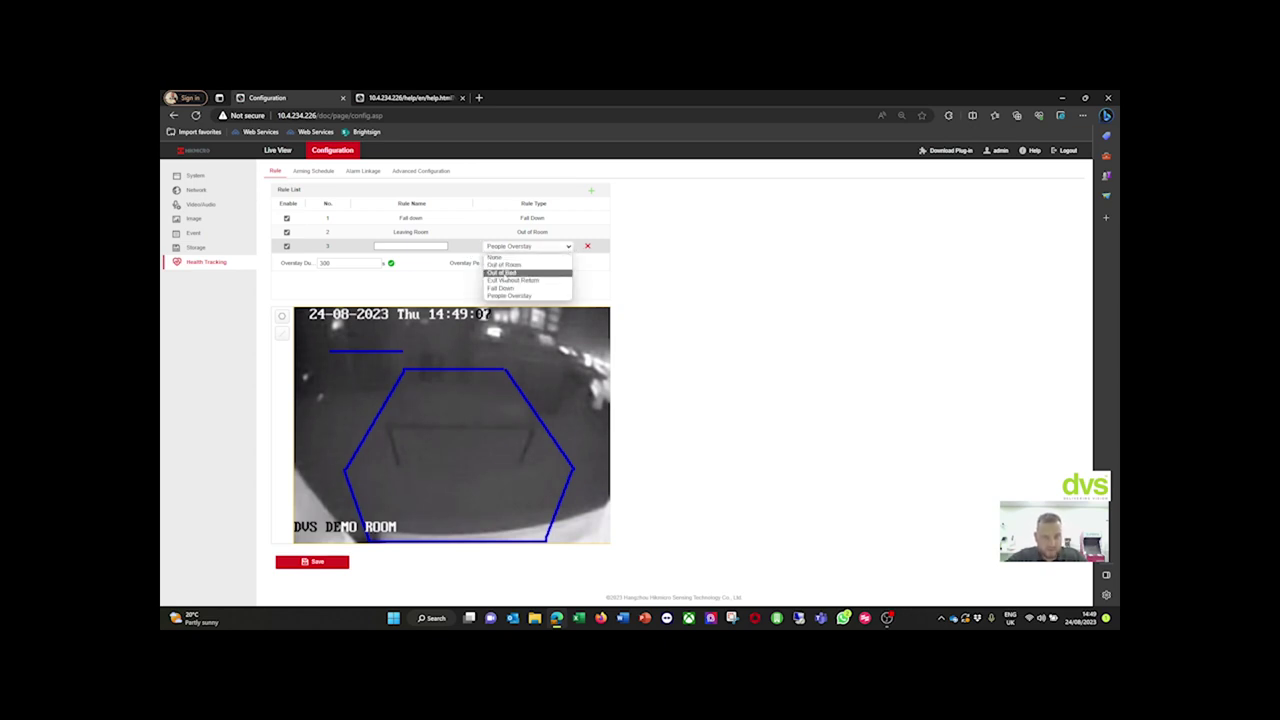
left_click(503, 273)
left_click(419, 245)
- Name rule 3 'Out of Bed', outline a four-corner bed zone, save, and view the arming schedule
type("Out")
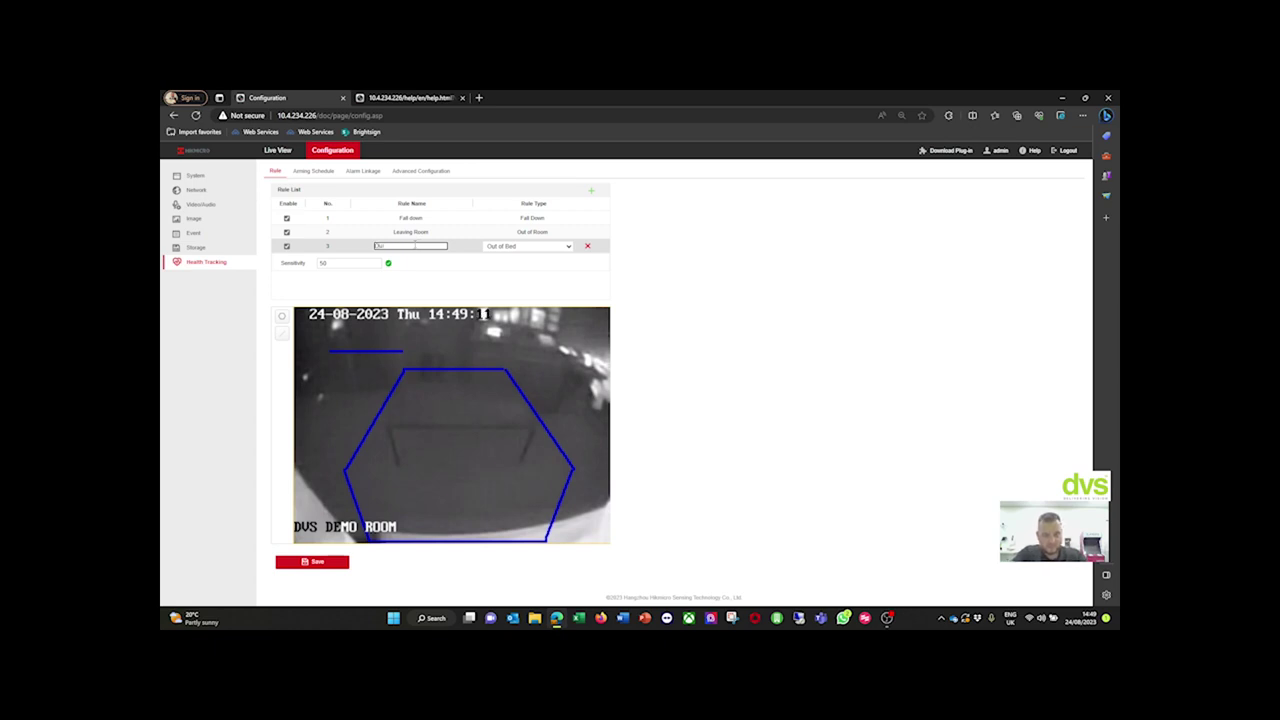
type(" of Bed")
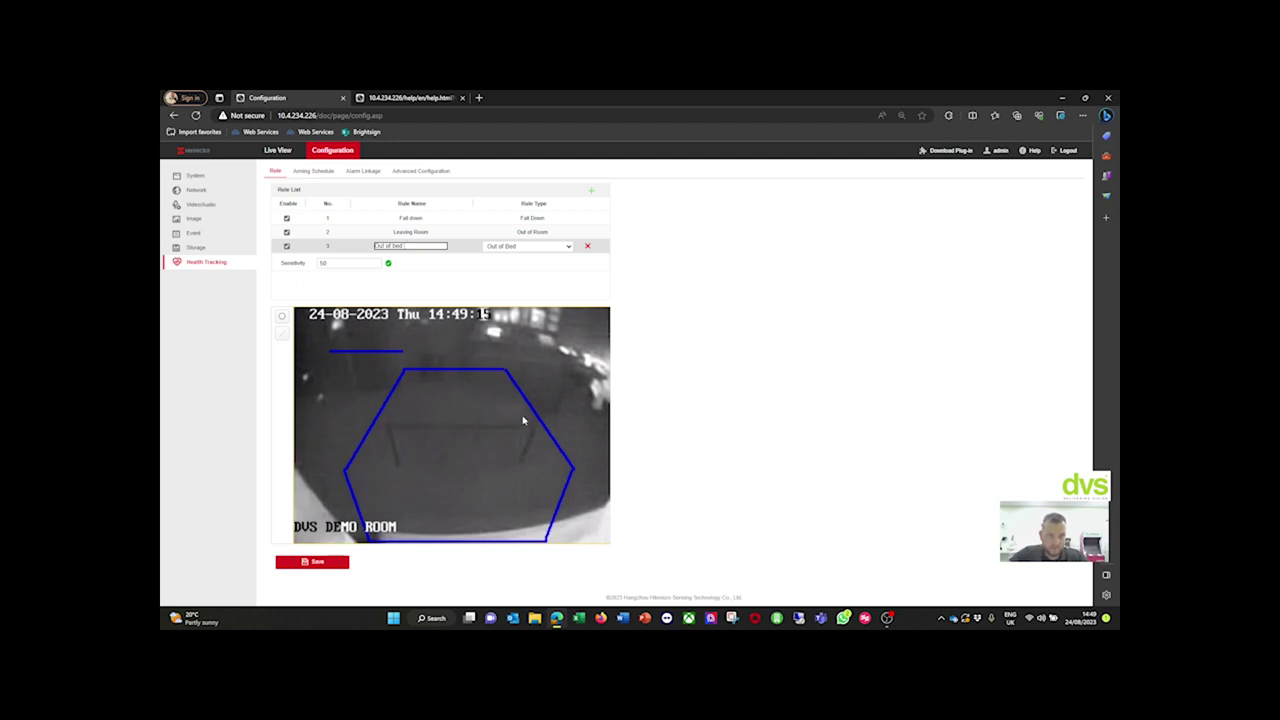
left_click(283, 318)
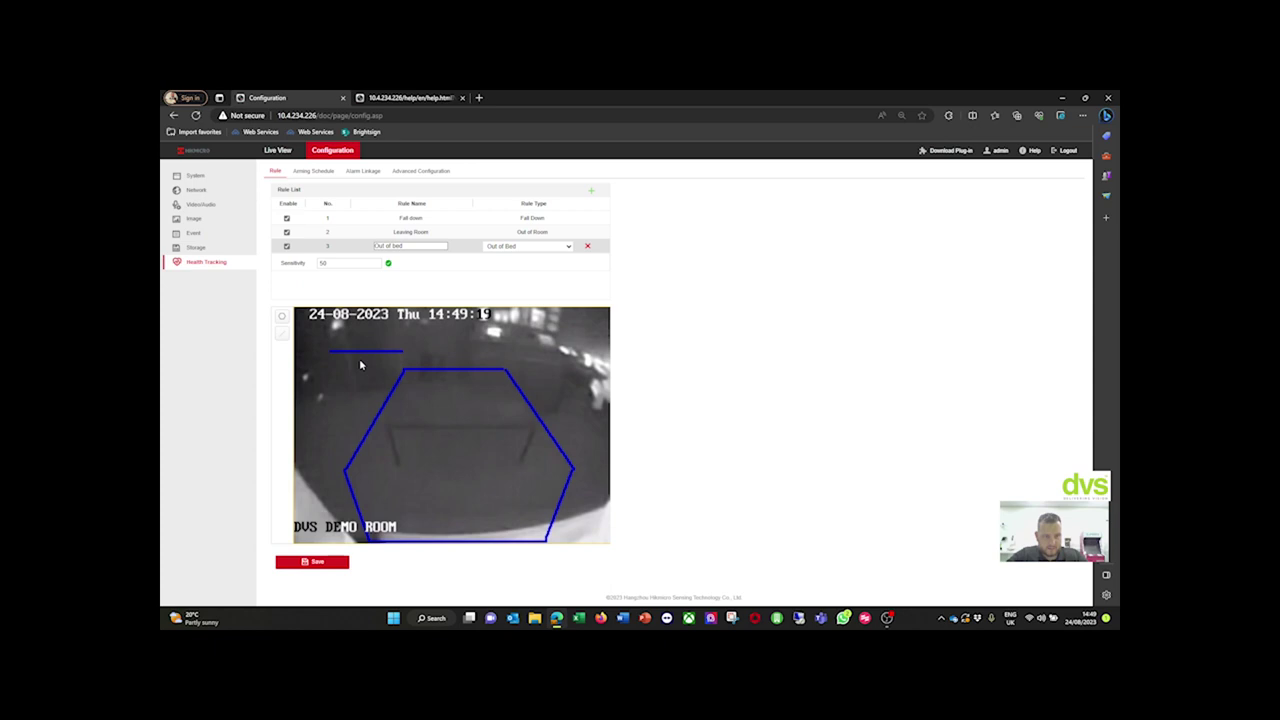
left_click(570, 361)
left_click(586, 500)
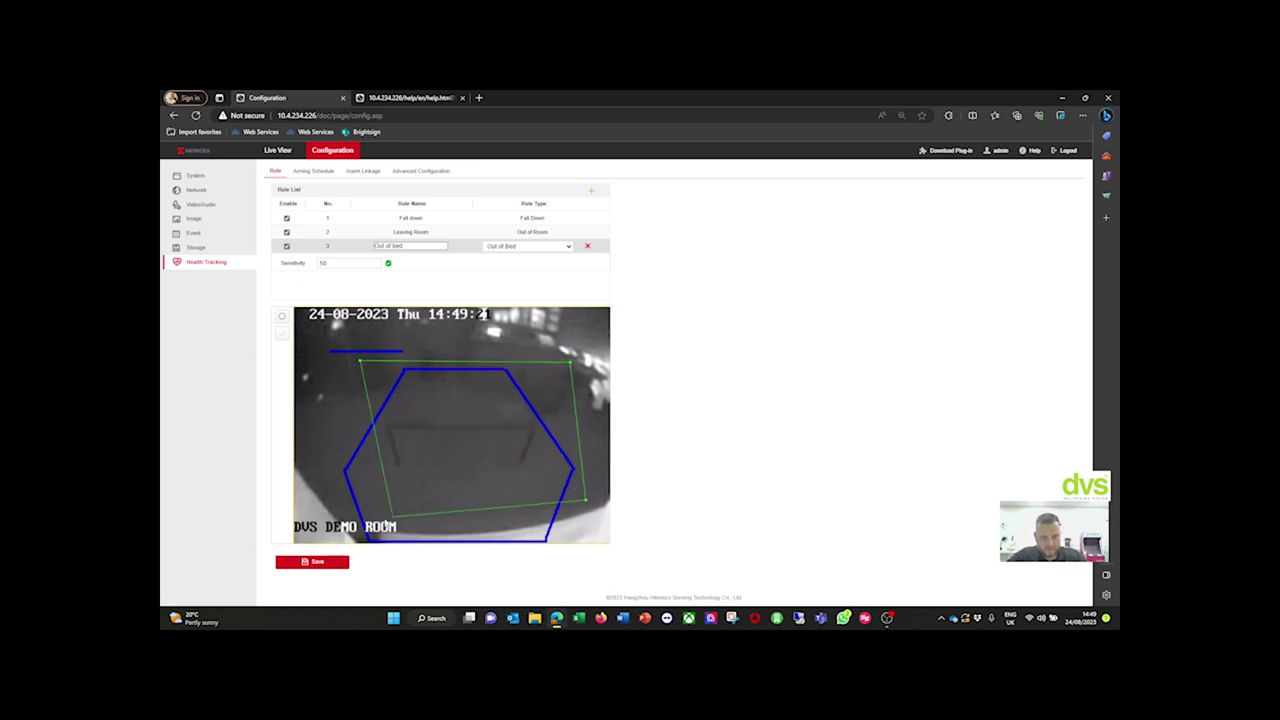
left_click(350, 484)
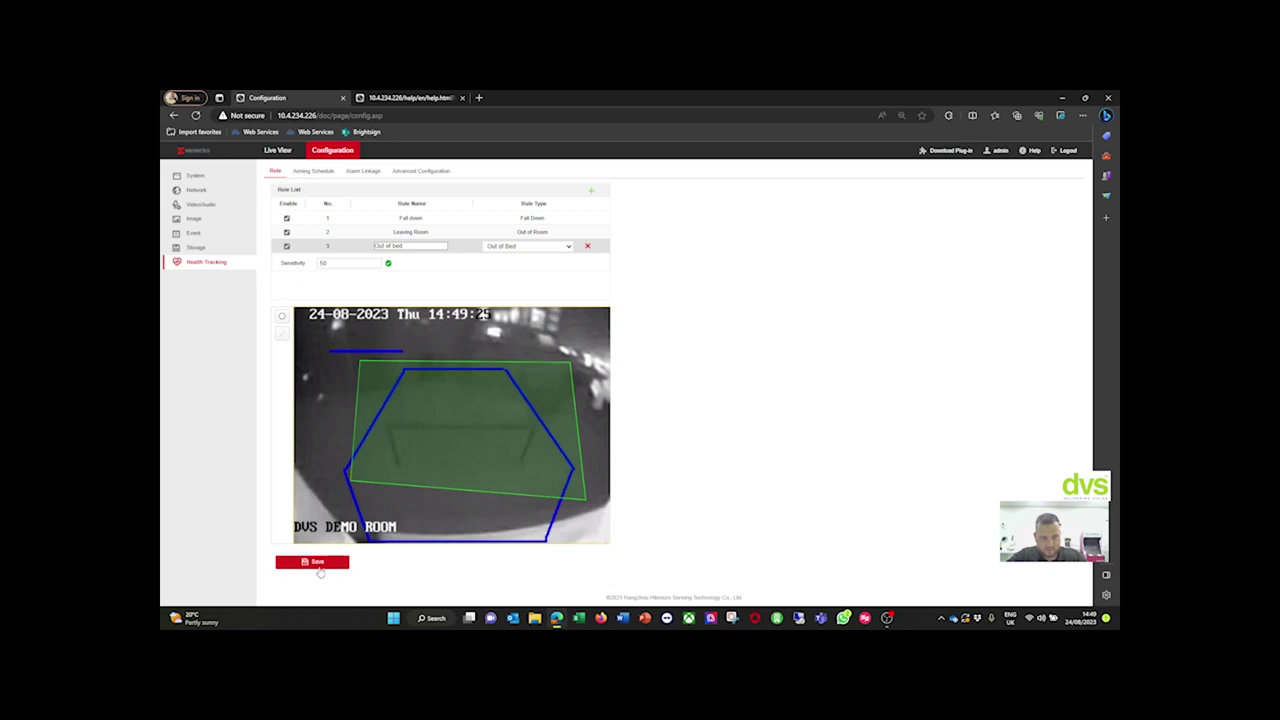
left_click(318, 562)
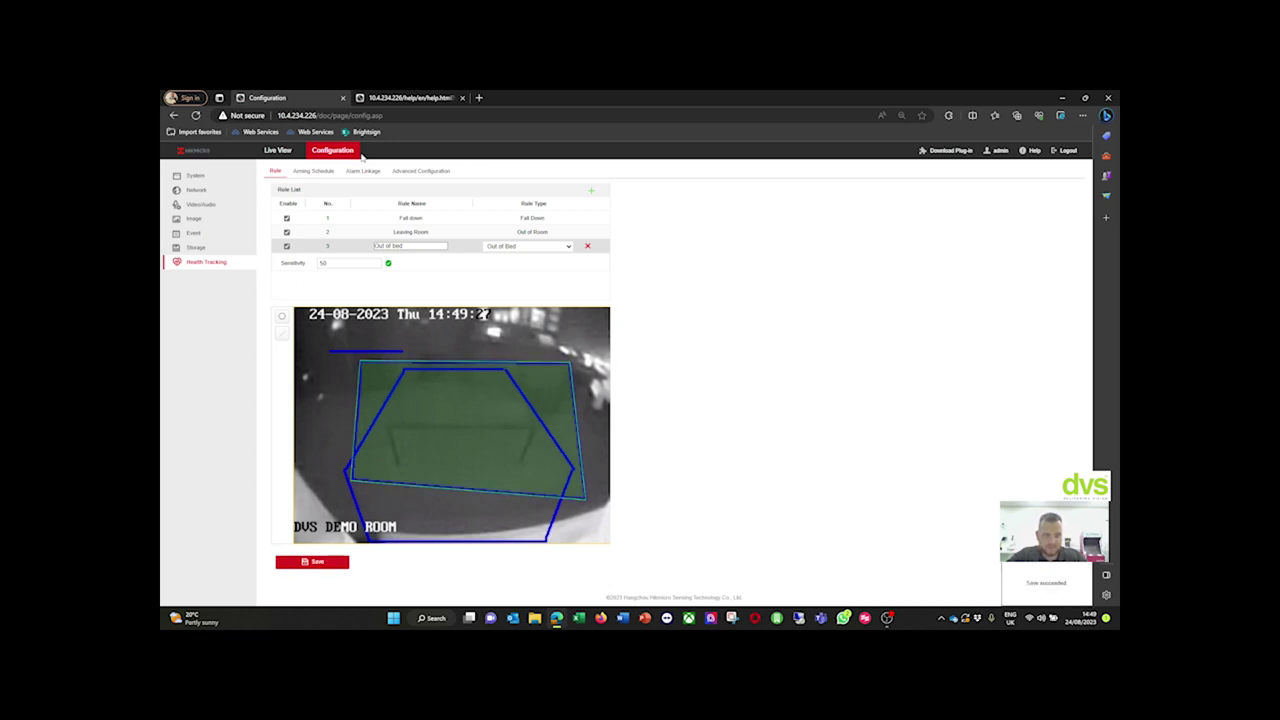
left_click(328, 172)
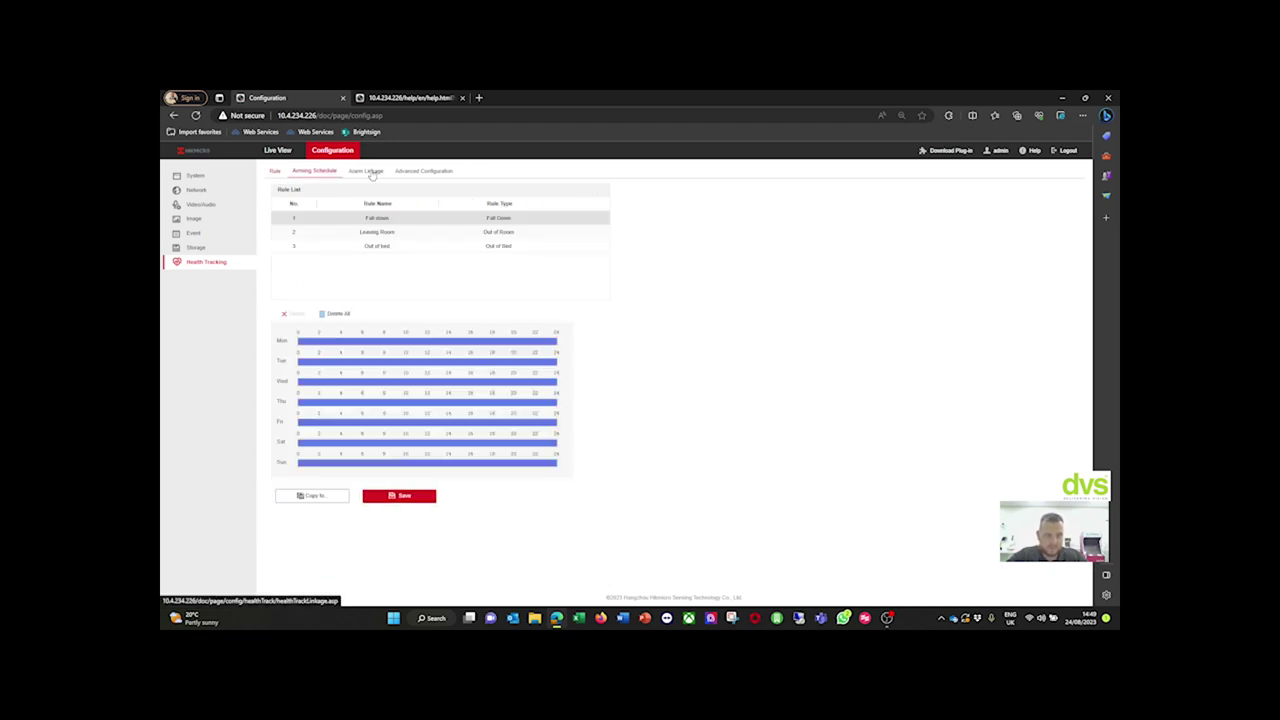
- Enable Normal Linkage and FTP/memory card upload for Out of bed, save, and return to the rules
left_click(376, 233)
left_click(364, 170)
left_click(357, 246)
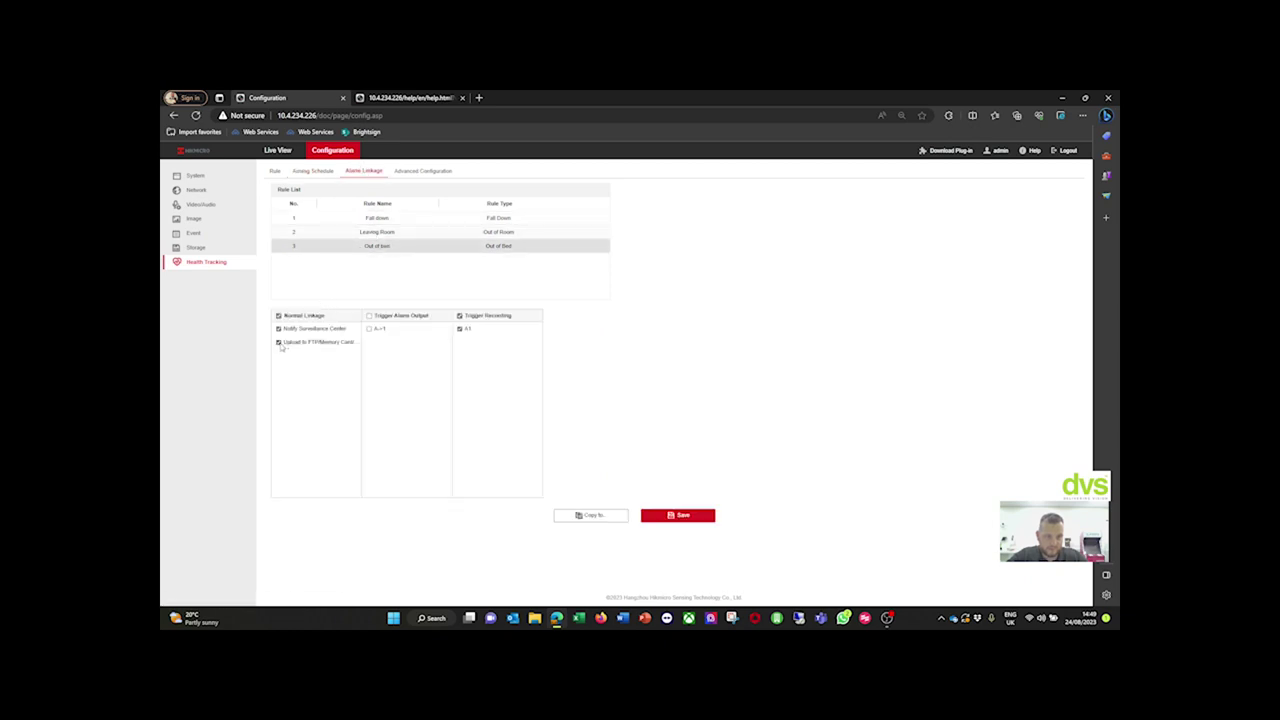
left_click(677, 516)
left_click(279, 173)
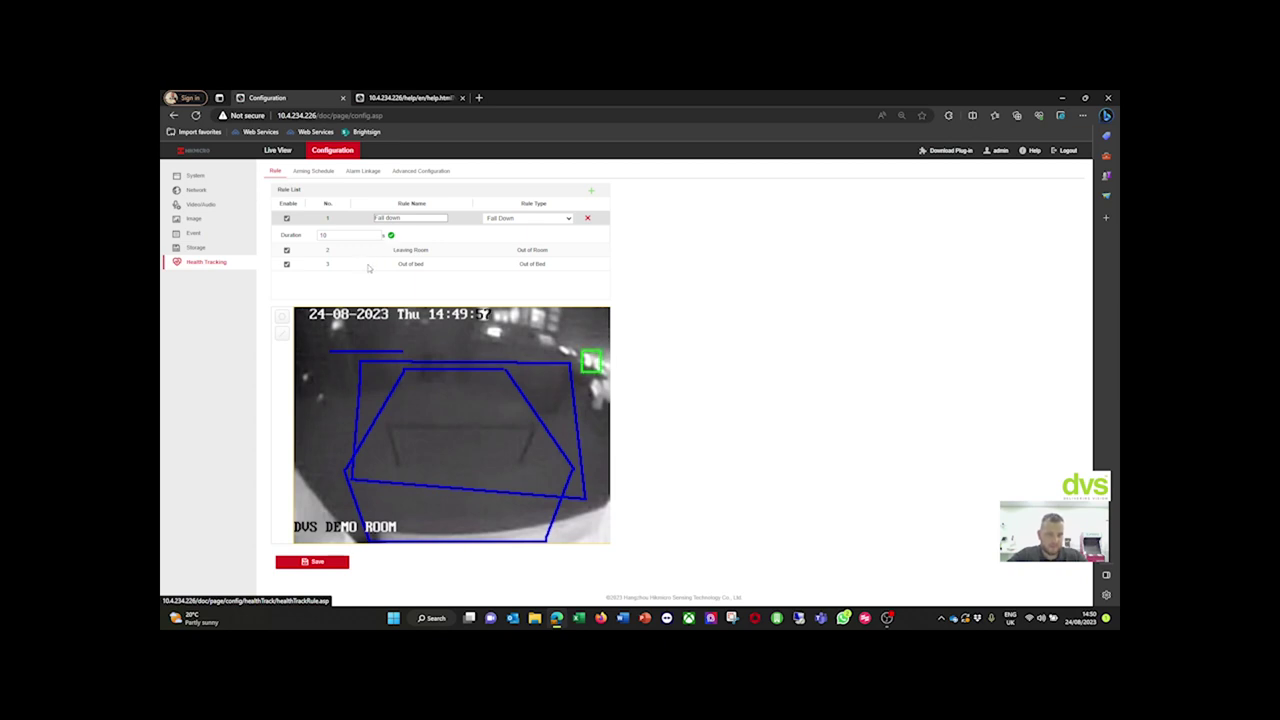
- Switch from configuration to the camera's Live View page
left_click(277, 150)
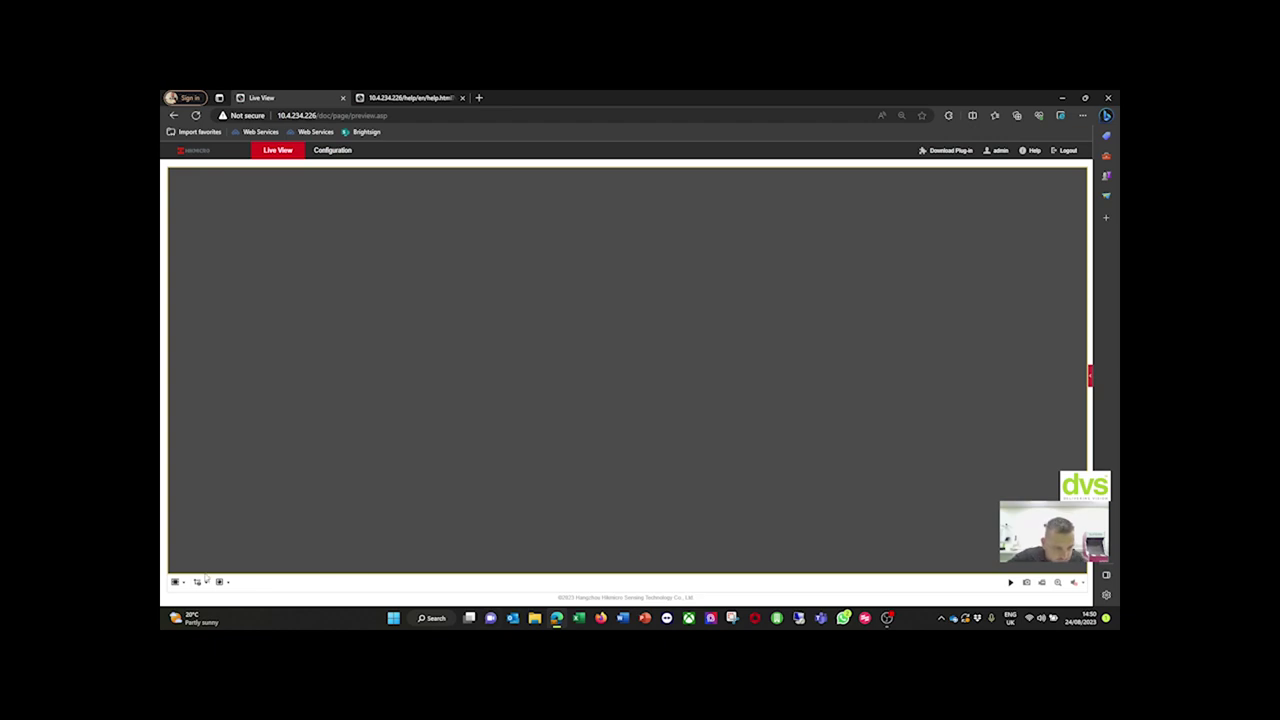
- Start the DVS DEMO ROOM live feed with the detection zones overlaid
left_click(205, 578)
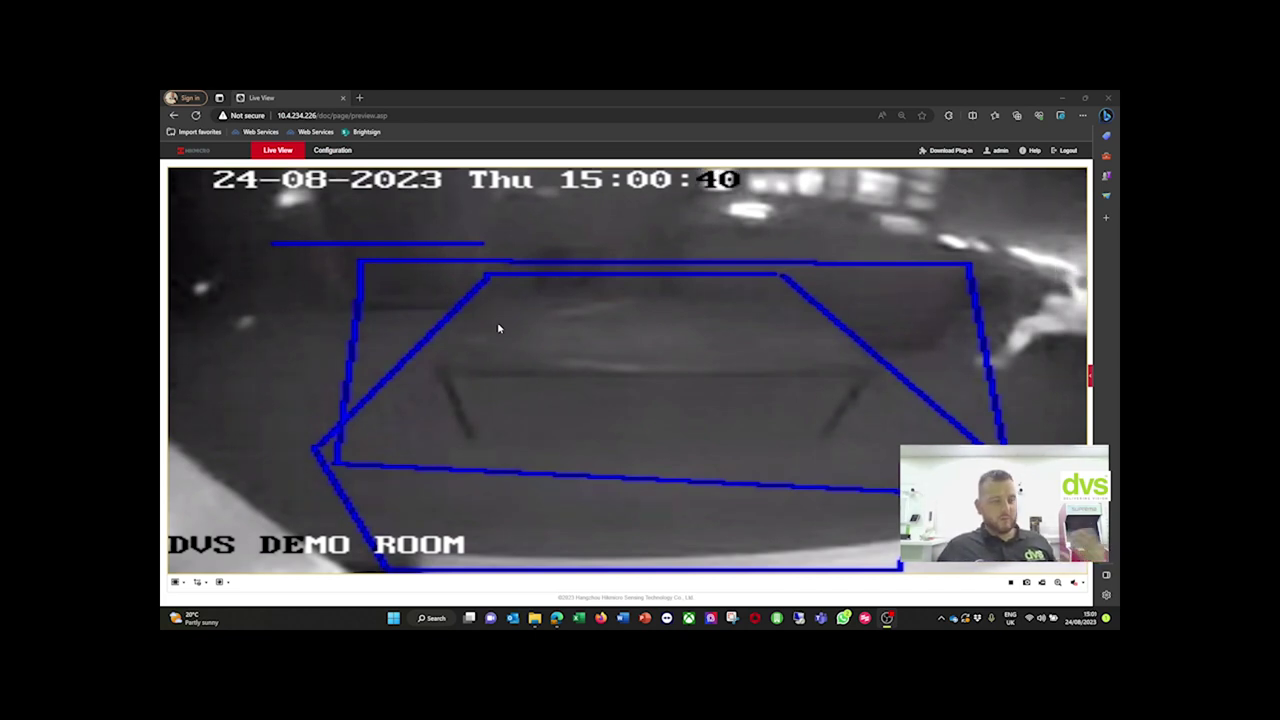
- In Configuration, add rule 4 as a People Overstay rule and set its Overstay Period to 6
left_click(332, 150)
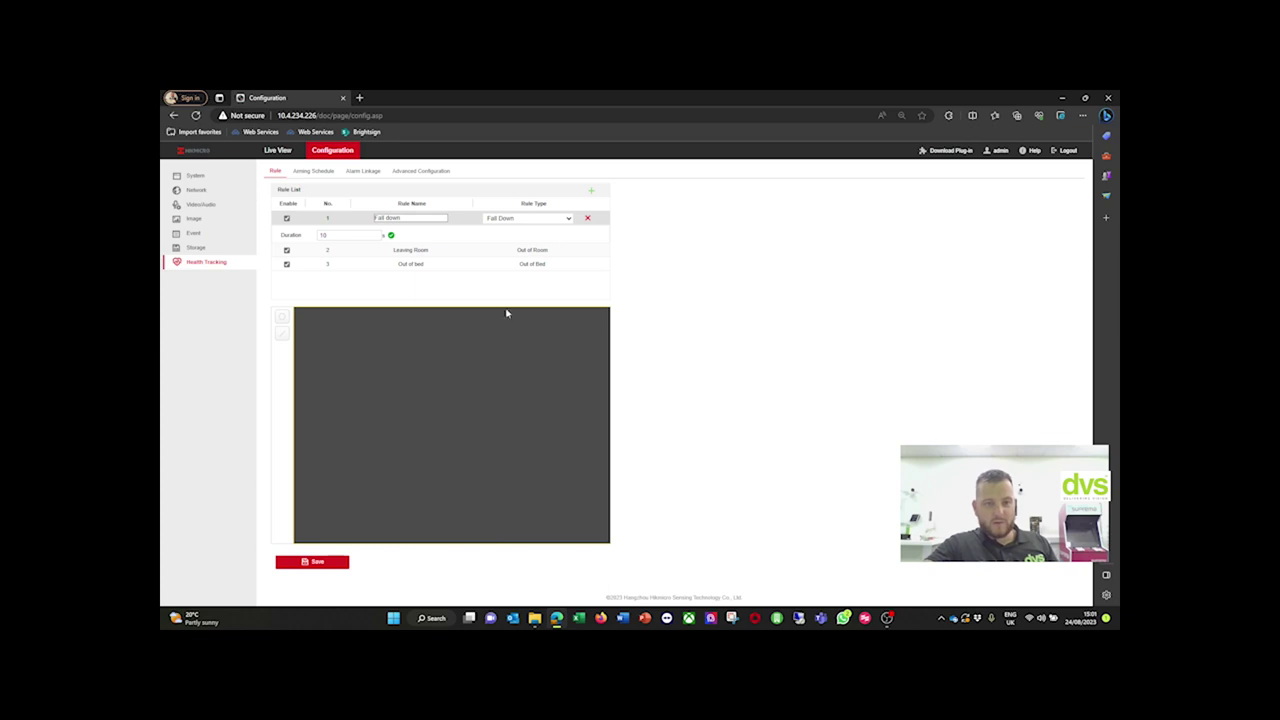
left_click(590, 192)
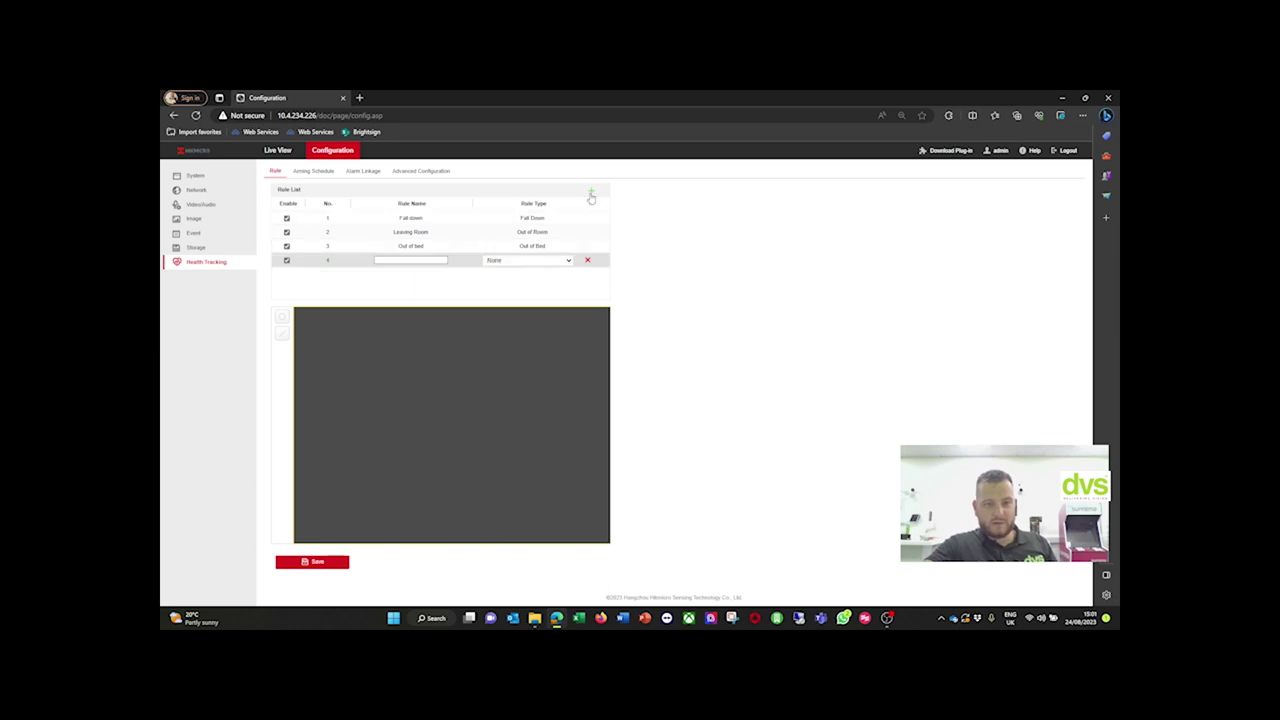
left_click(510, 261)
left_click(508, 312)
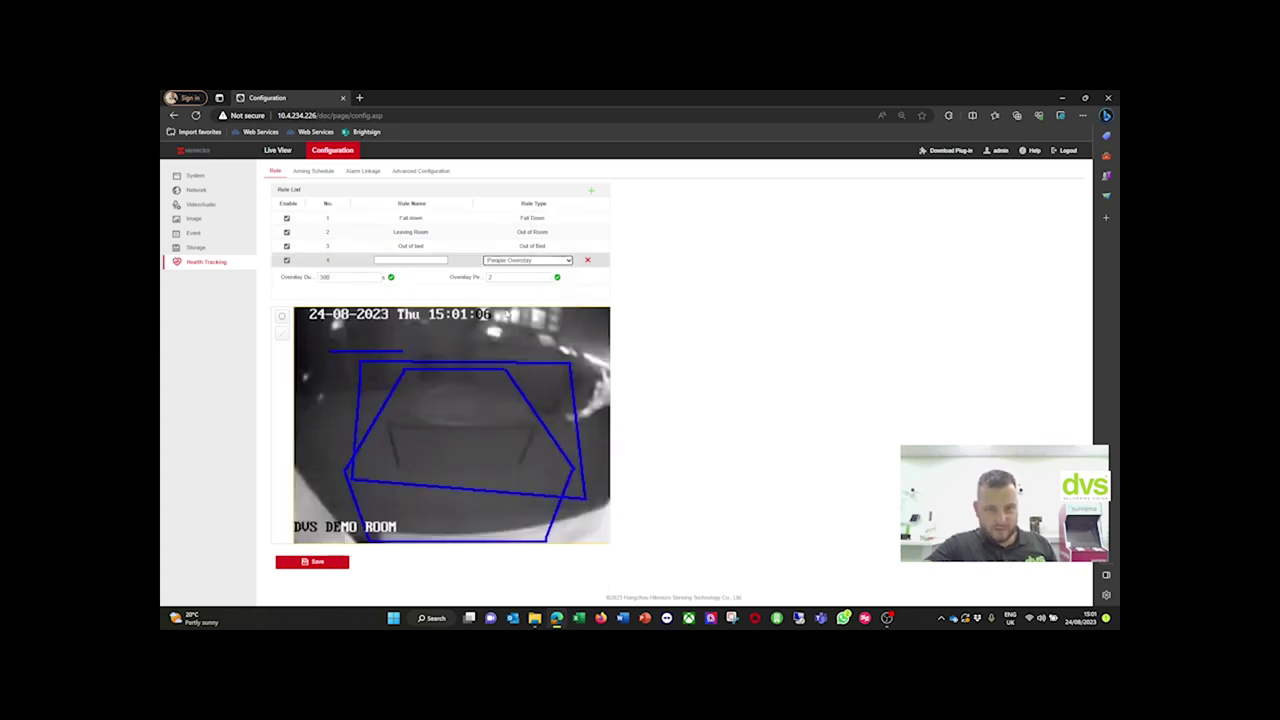
left_click(511, 277)
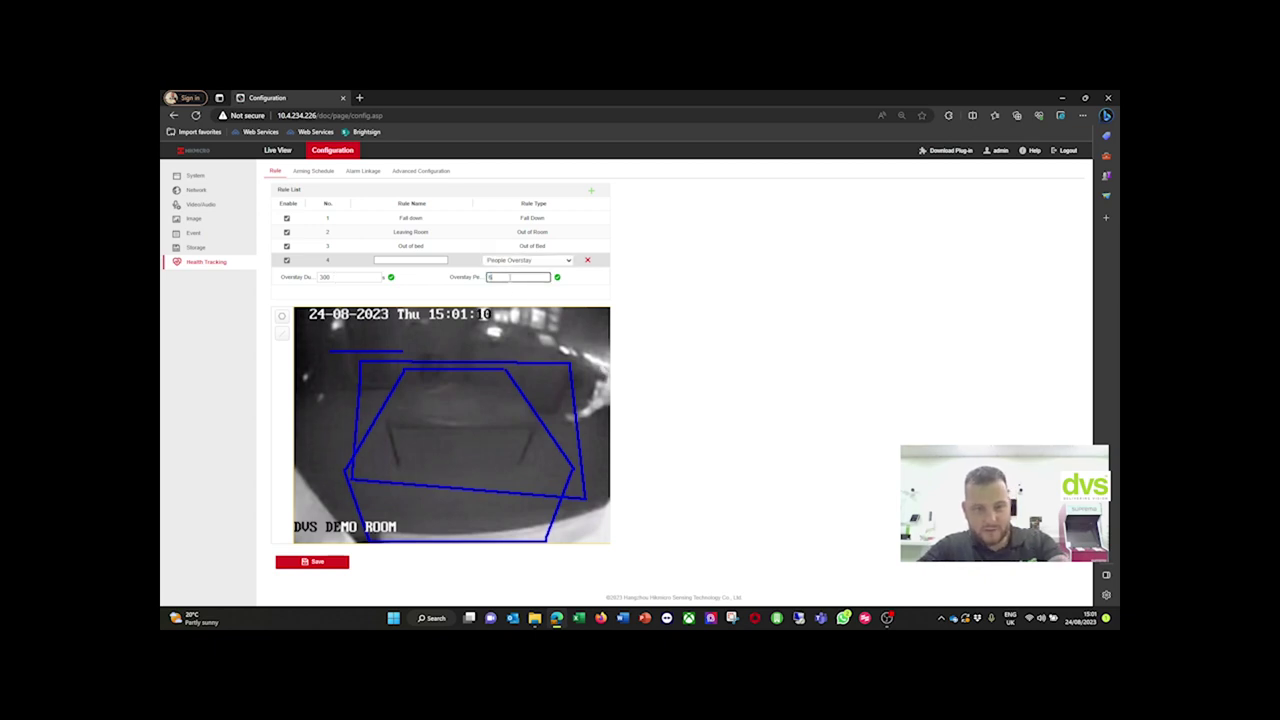